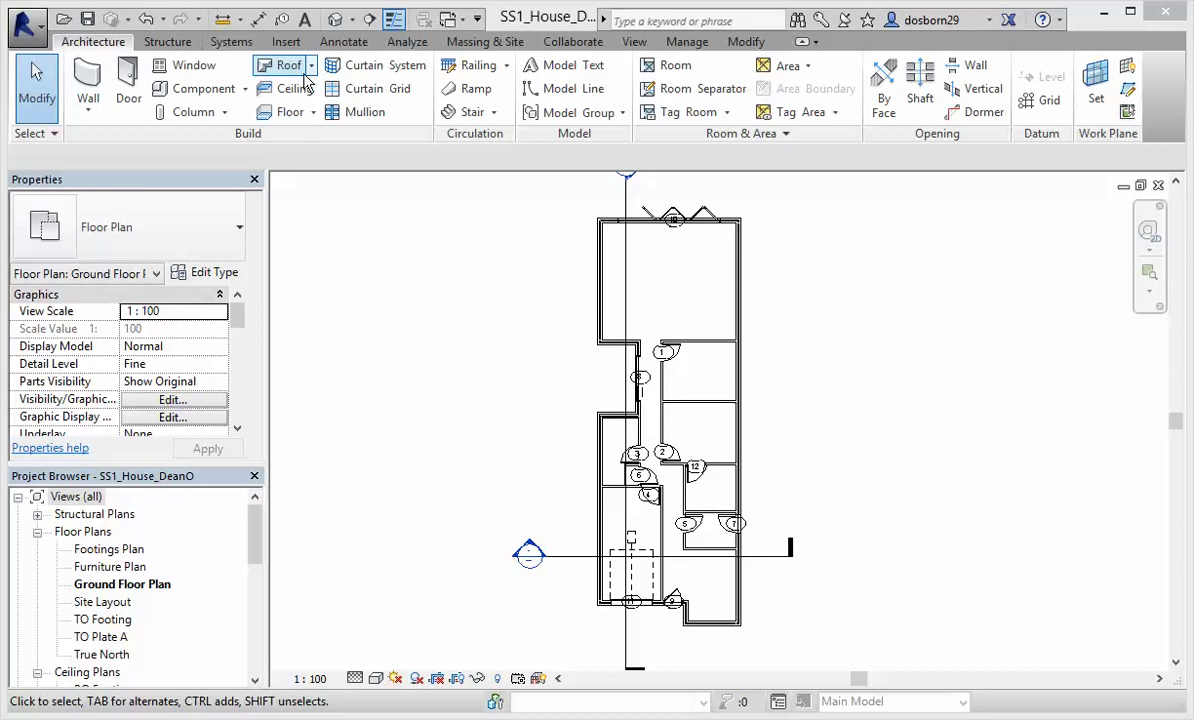
{"action": "left_click", "coordinate": [185, 67]}
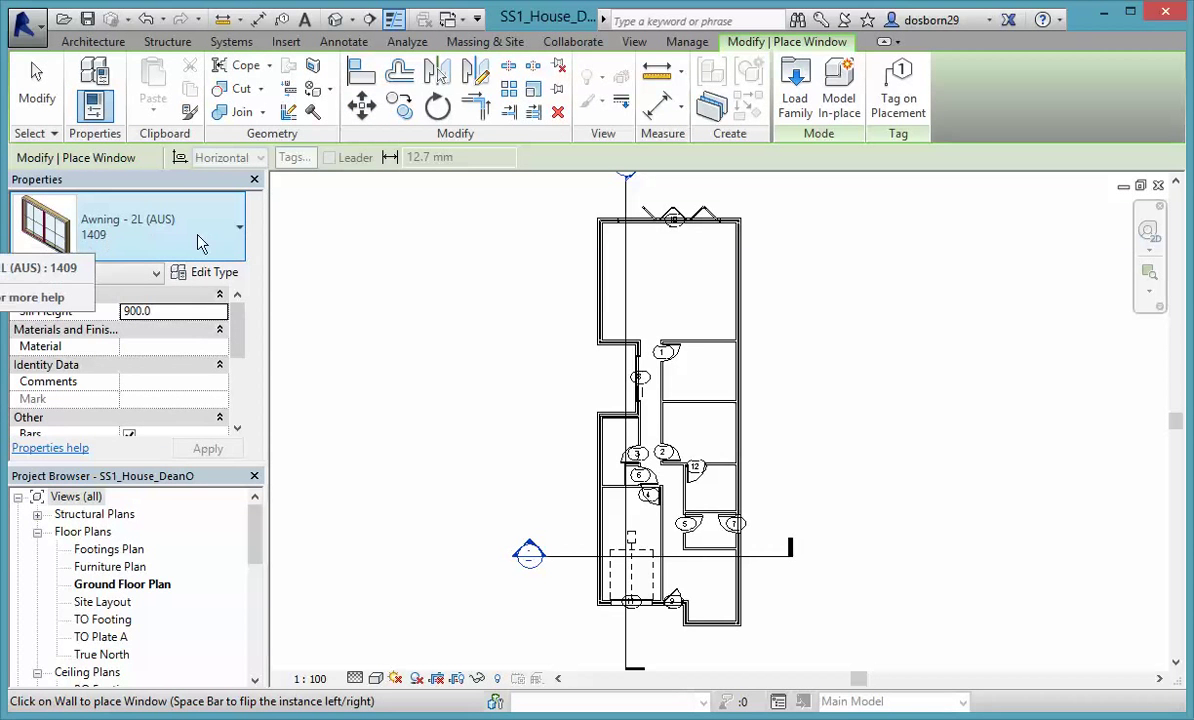
{"action": "left_click", "coordinate": [239, 236]}
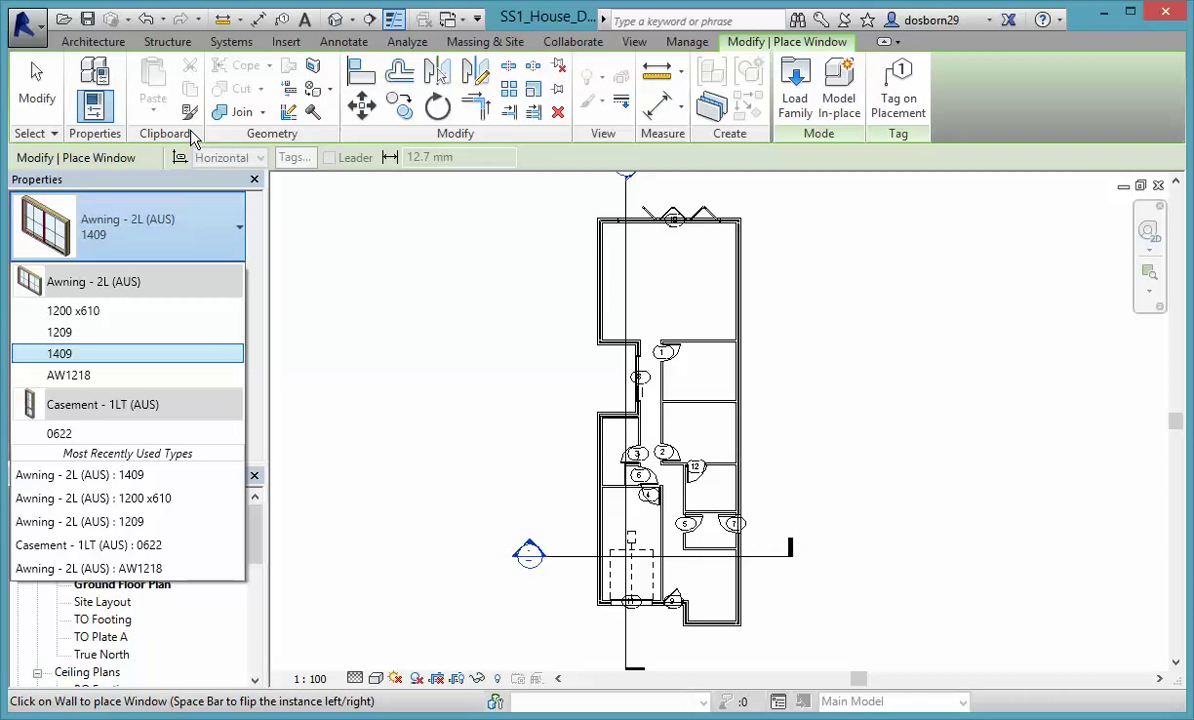
{"action": "left_click", "coordinate": [176, 238]}
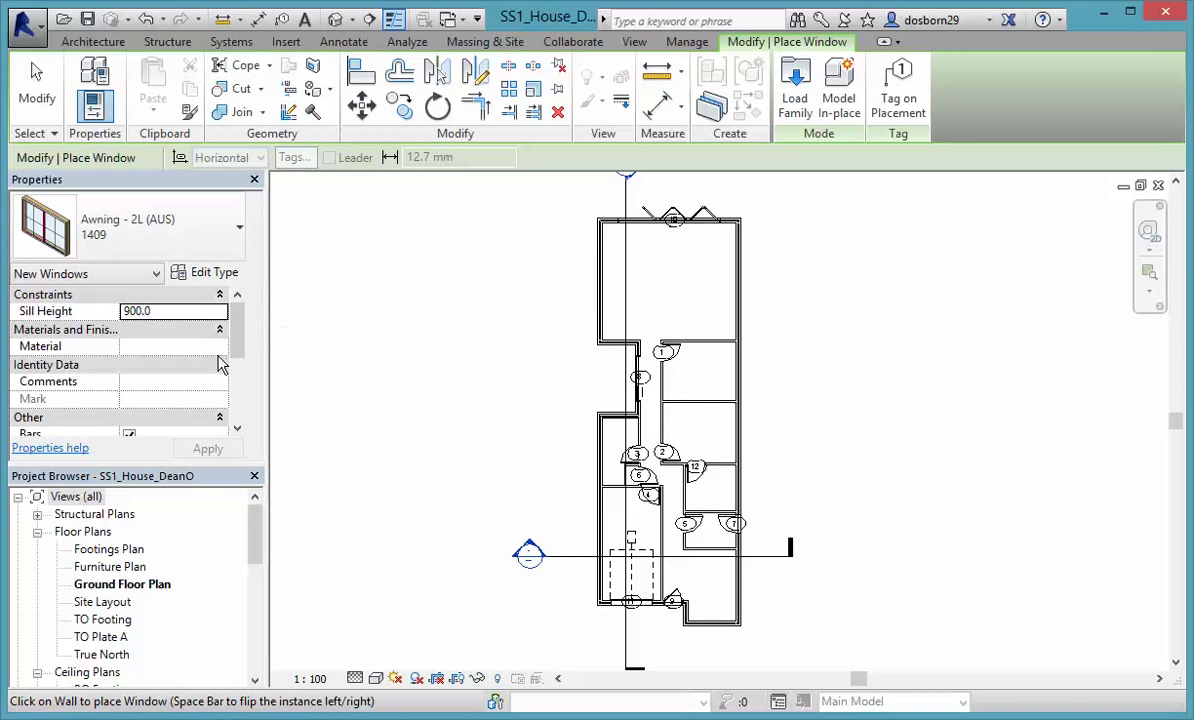
{"action": "left_click", "coordinate": [183, 318]}
{"action": "left_click", "coordinate": [140, 318]}
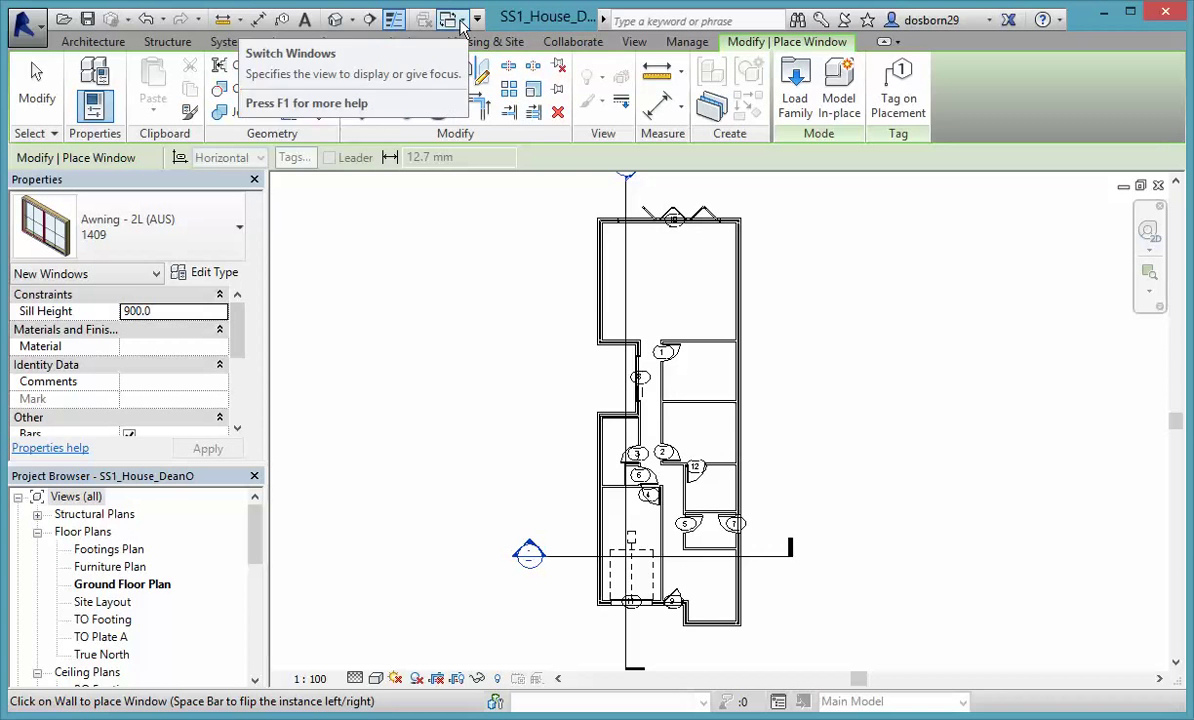
Switch to the ss2_Avanti_v1 project and examine the windows and the head-height dimension in its East elevation
{"action": "left_click", "coordinate": [453, 21]}
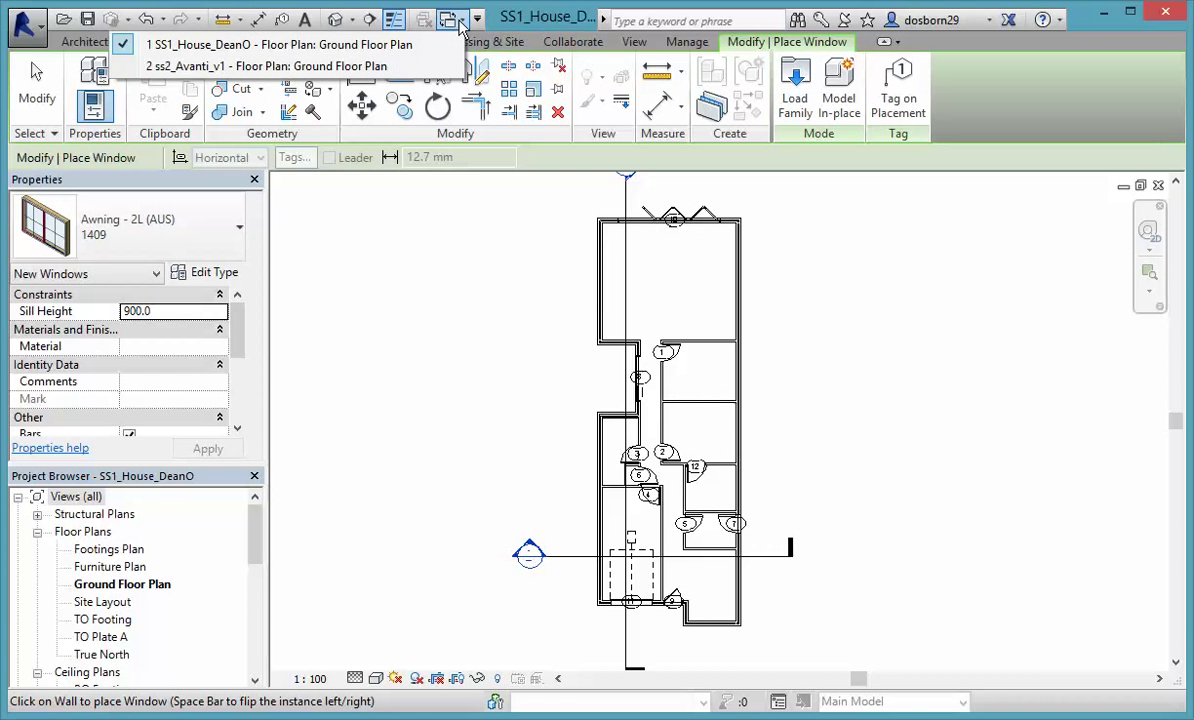
{"action": "left_click", "coordinate": [332, 66]}
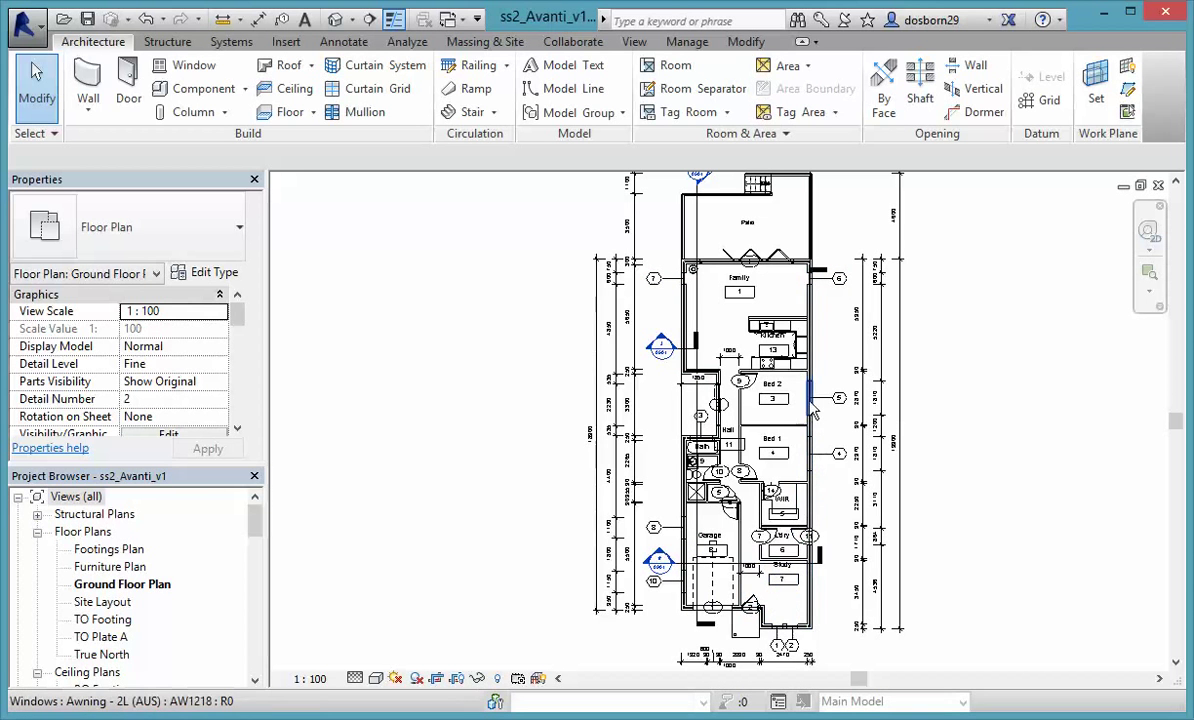
{"action": "left_click_drag", "start_coordinate": [255, 525], "coordinate": [256, 566]}
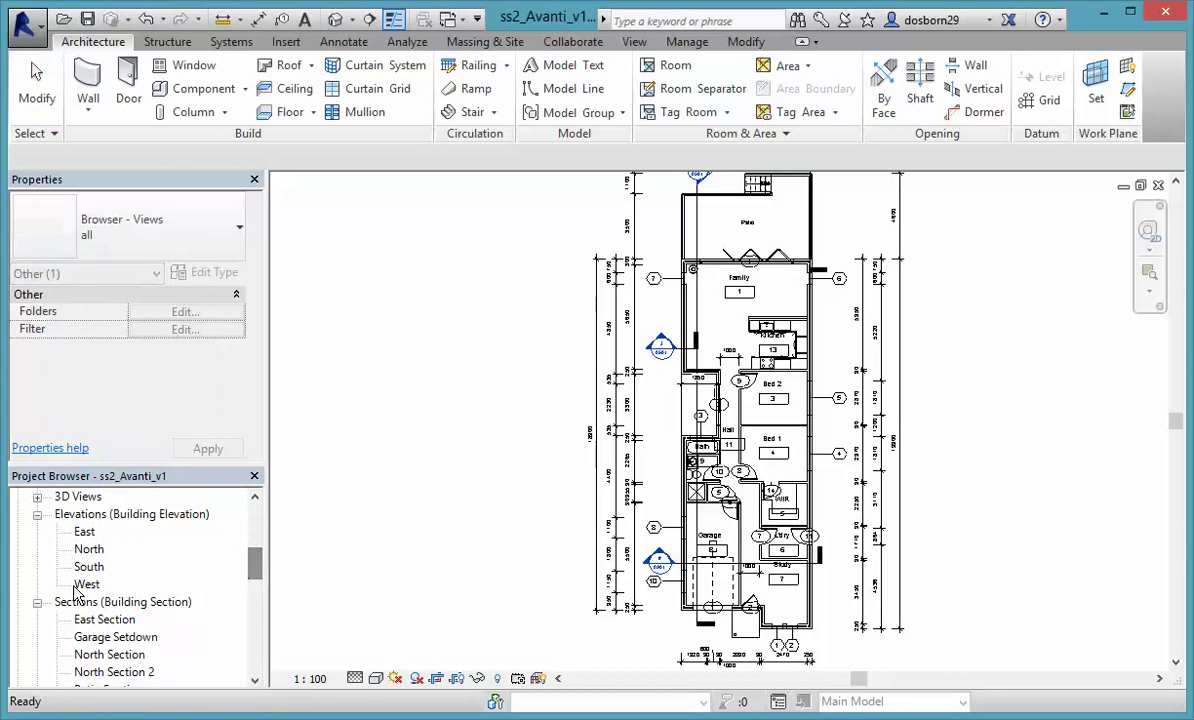
{"action": "double_click", "coordinate": [85, 535]}
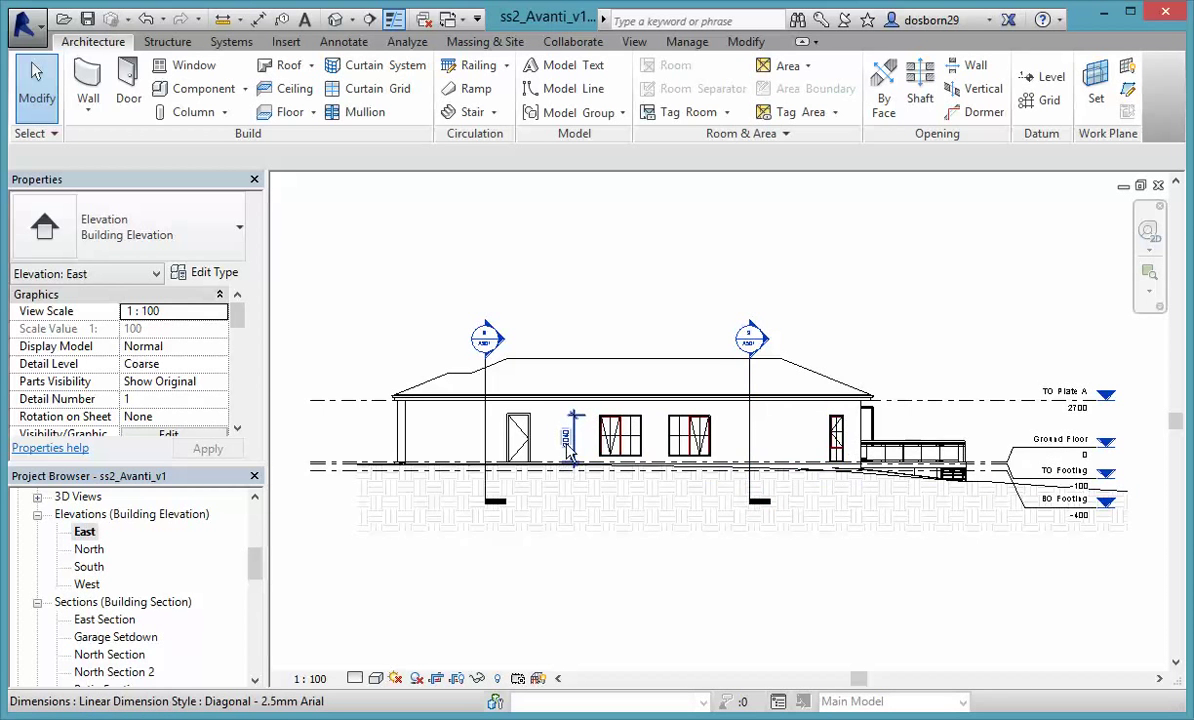
{"action": "scroll", "coordinate": [572, 455], "scroll_direction": "up", "scroll_amount": 3}
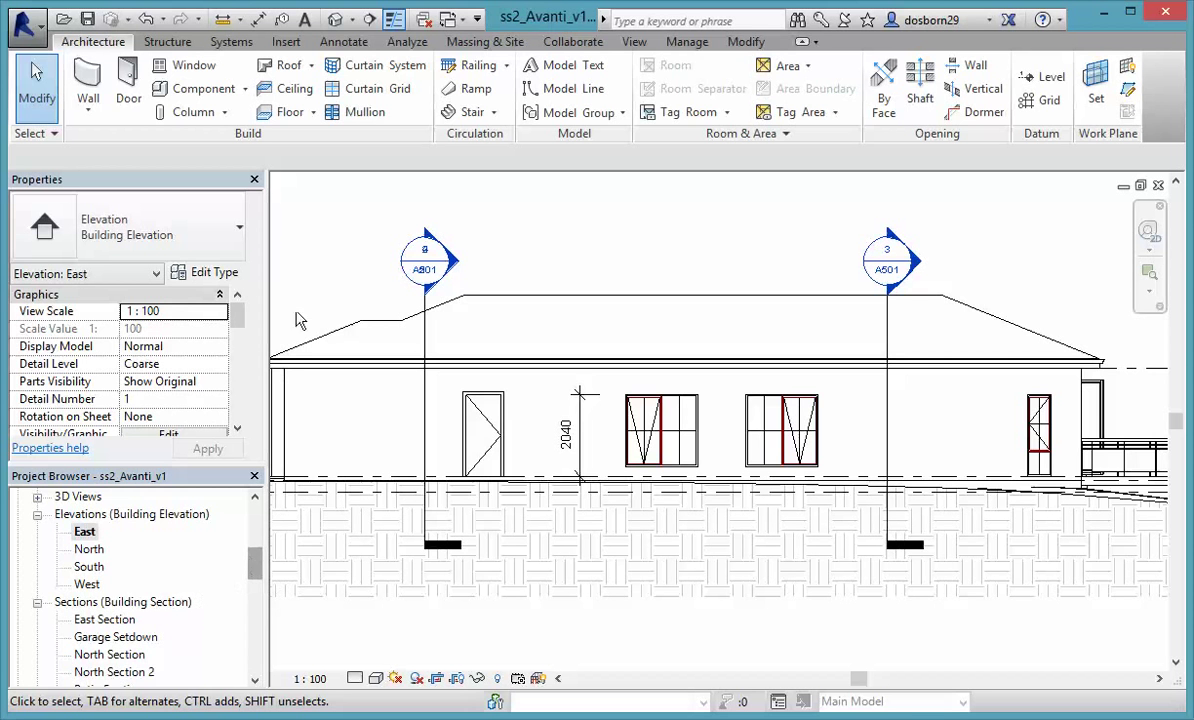
Return to the SS1 house's Ground Floor Plan and start the Window tool with type Casement - 1LT (AUS) 0622
{"action": "left_click", "coordinate": [467, 22]}
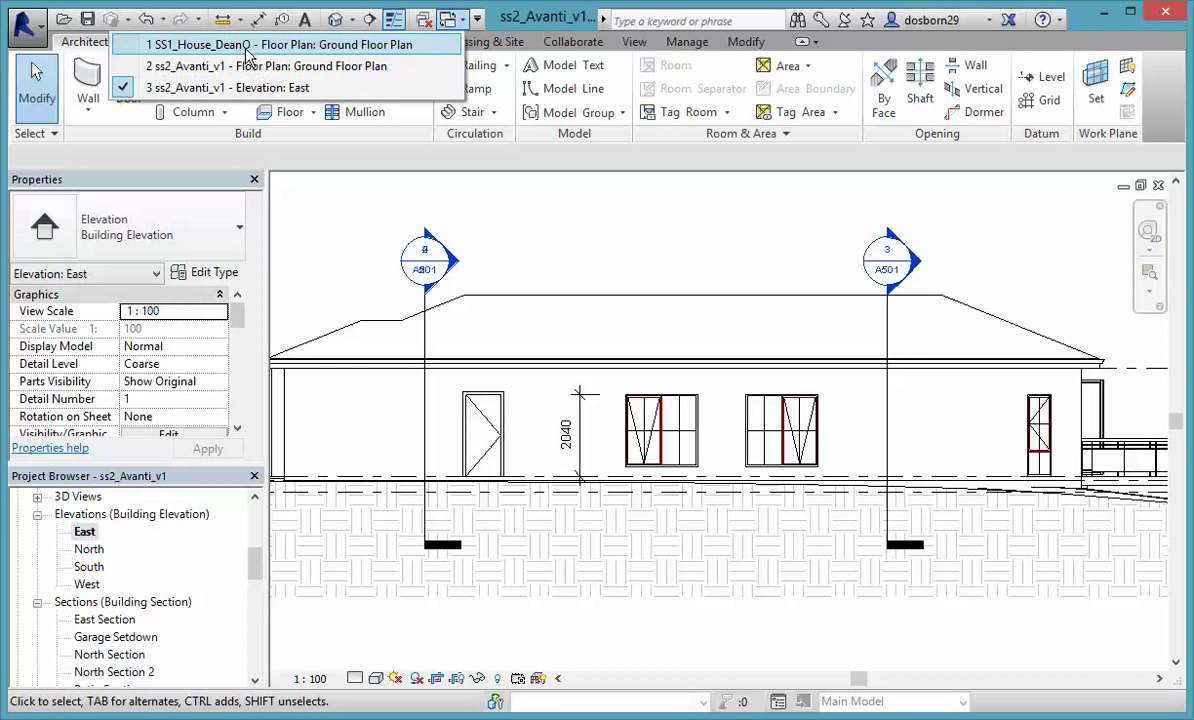
{"action": "left_click", "coordinate": [200, 48]}
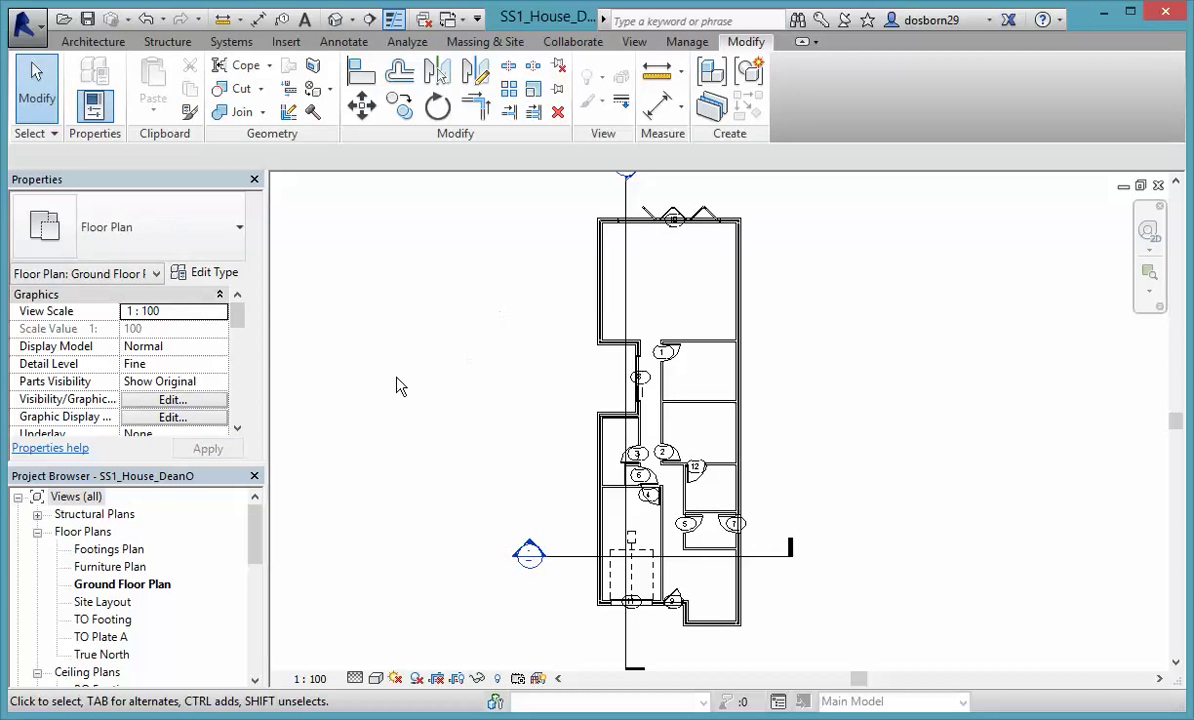
{"action": "left_click", "coordinate": [93, 42]}
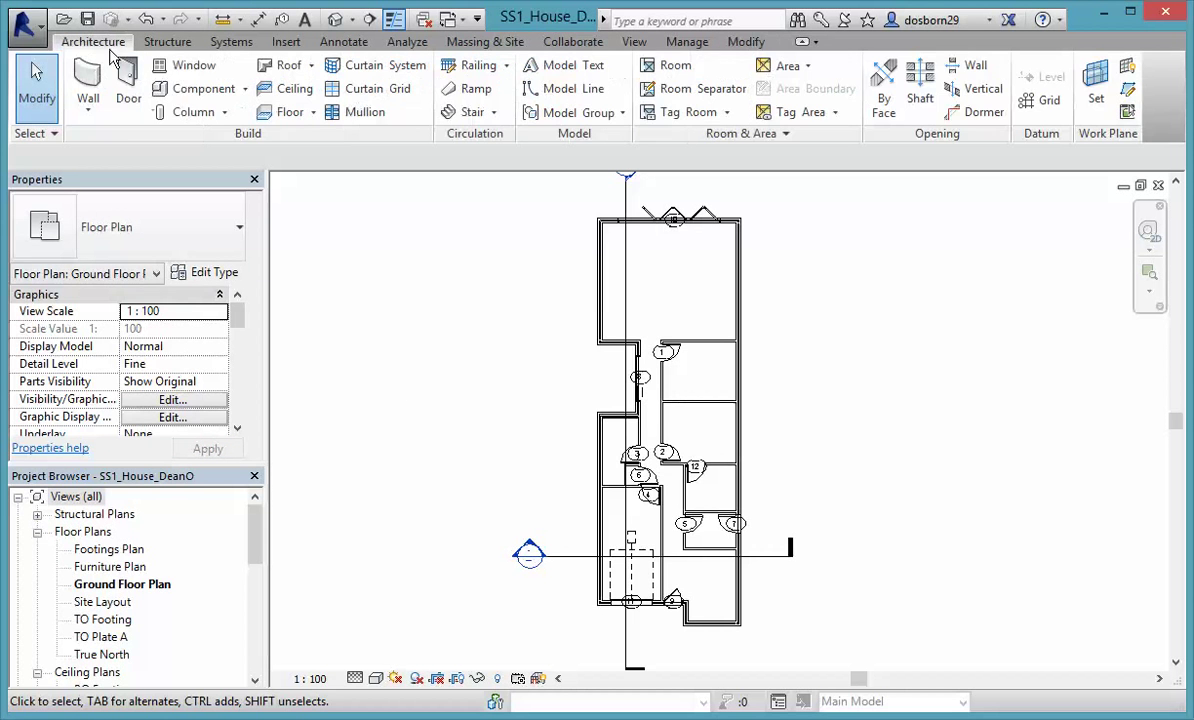
{"action": "left_click", "coordinate": [185, 74]}
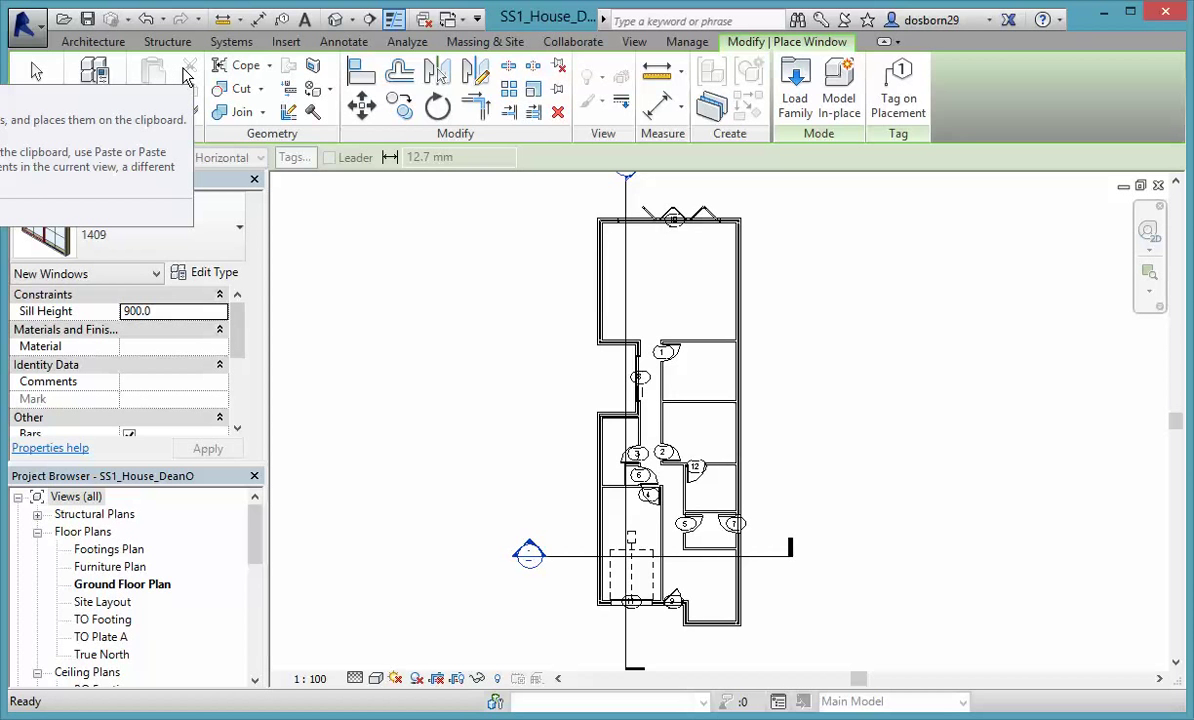
{"action": "left_click", "coordinate": [235, 231]}
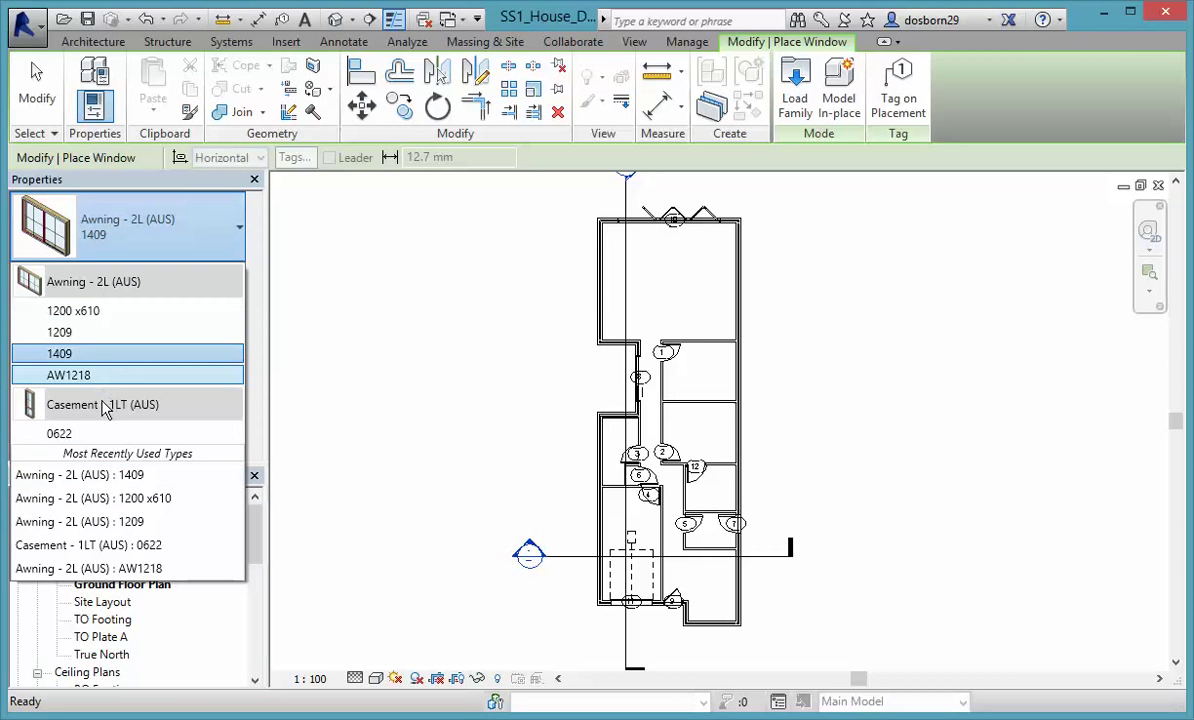
{"action": "mouse_move", "coordinate": [97, 416]}
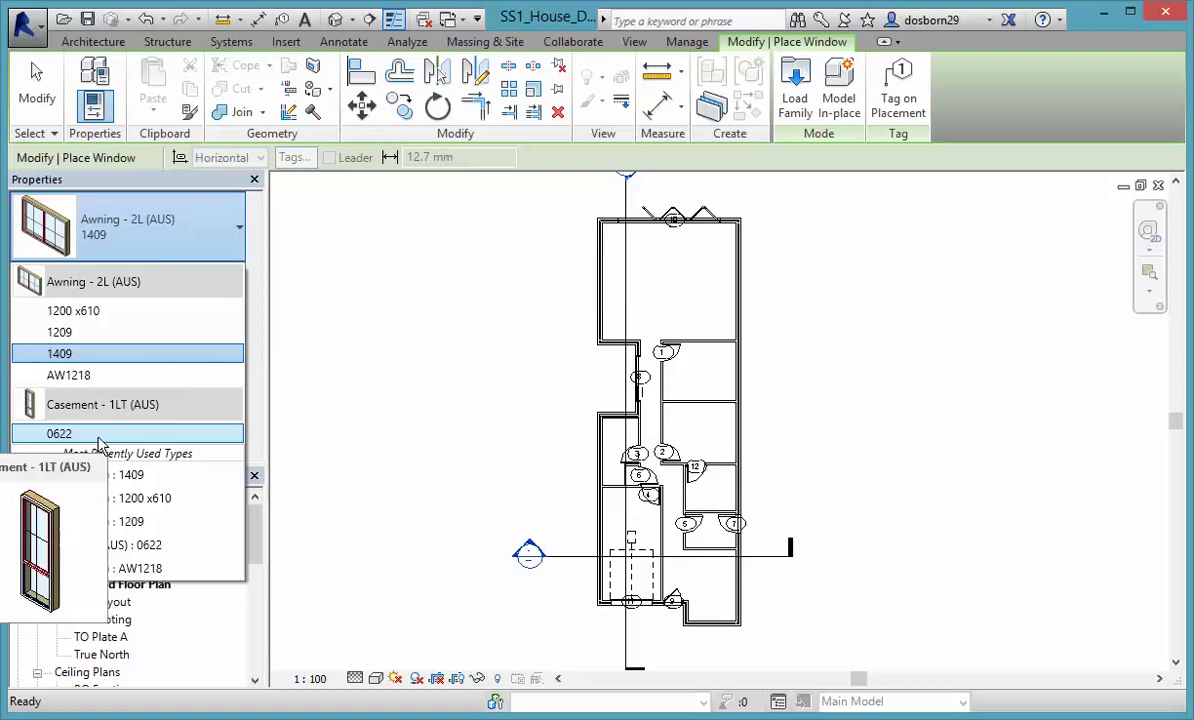
{"action": "left_click", "coordinate": [100, 440]}
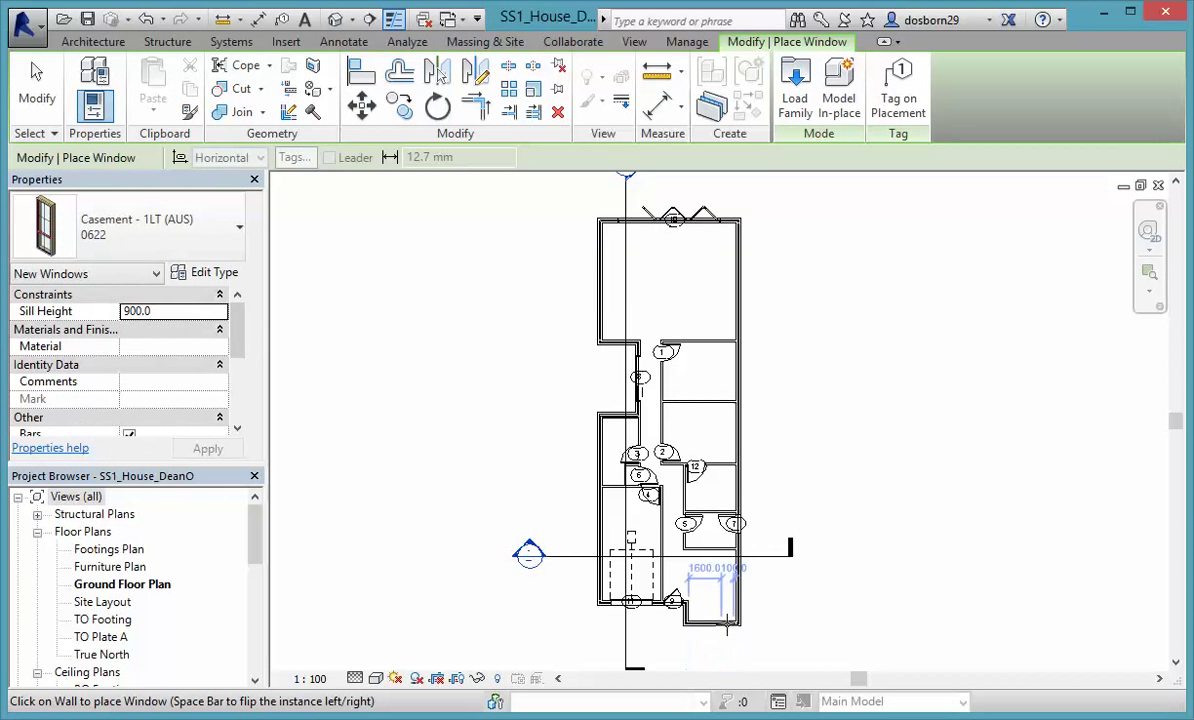
Place two windows in the short front wall beside door 9, 200 mm from its left inner corner and 450 mm from its right one
{"action": "scroll", "coordinate": [705, 622], "scroll_direction": "up", "scroll_amount": 7}
{"action": "scroll", "coordinate": [700, 625], "scroll_direction": "up", "scroll_amount": 4}
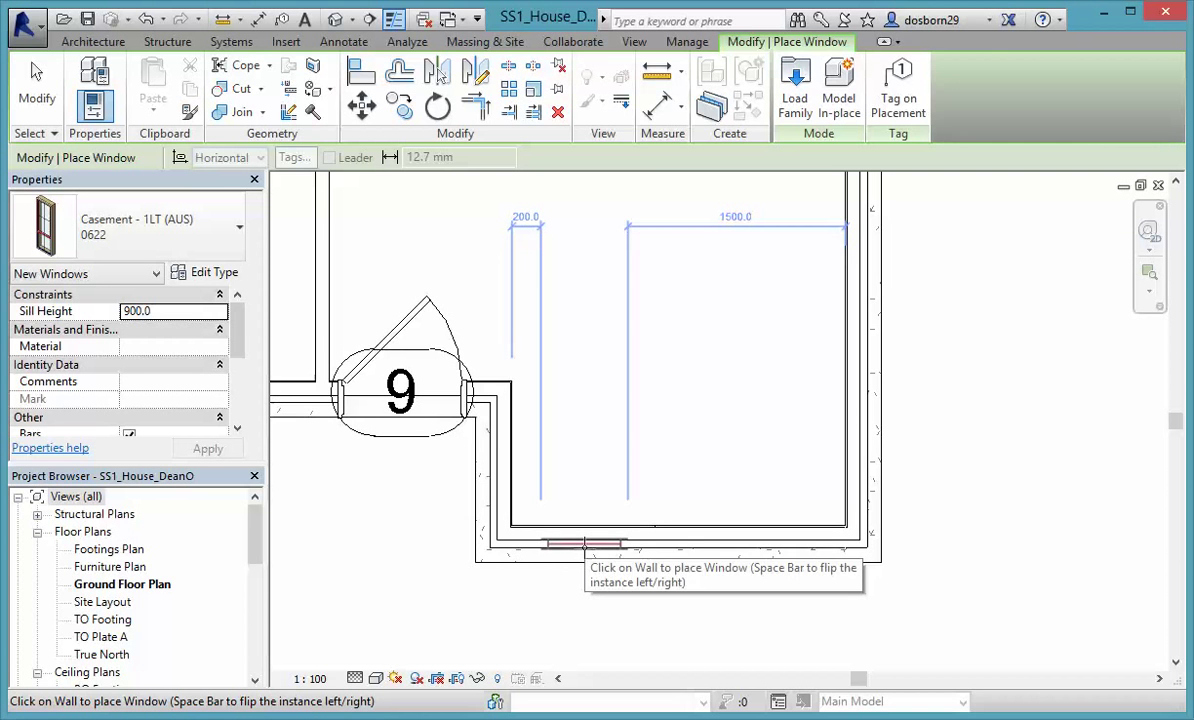
{"action": "left_click", "coordinate": [585, 545]}
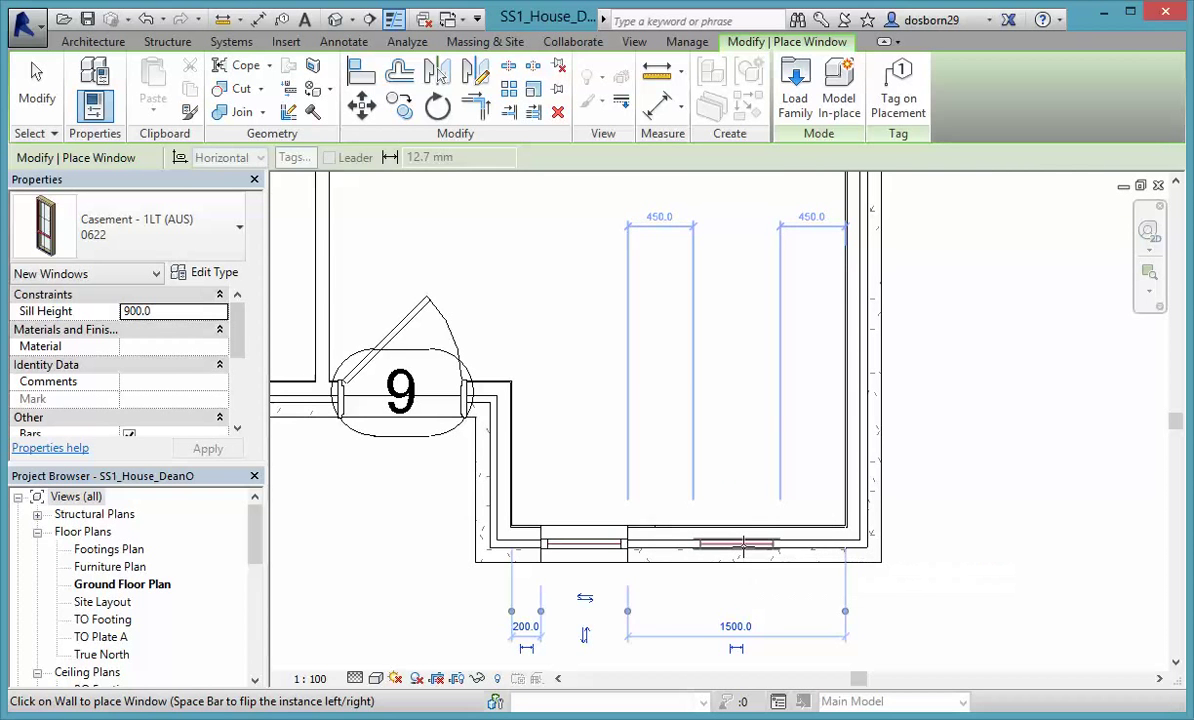
{"action": "left_click", "coordinate": [740, 545]}
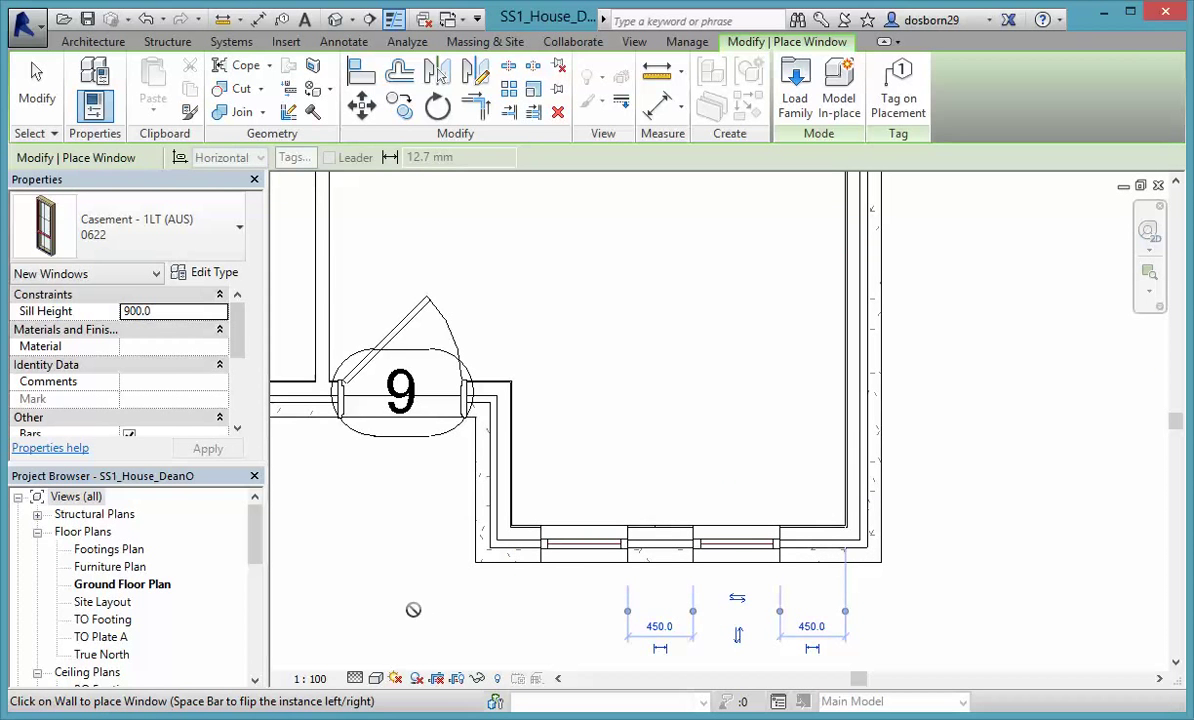
{"action": "key", "text": "Escape"}
{"action": "key", "text": "Escape"}
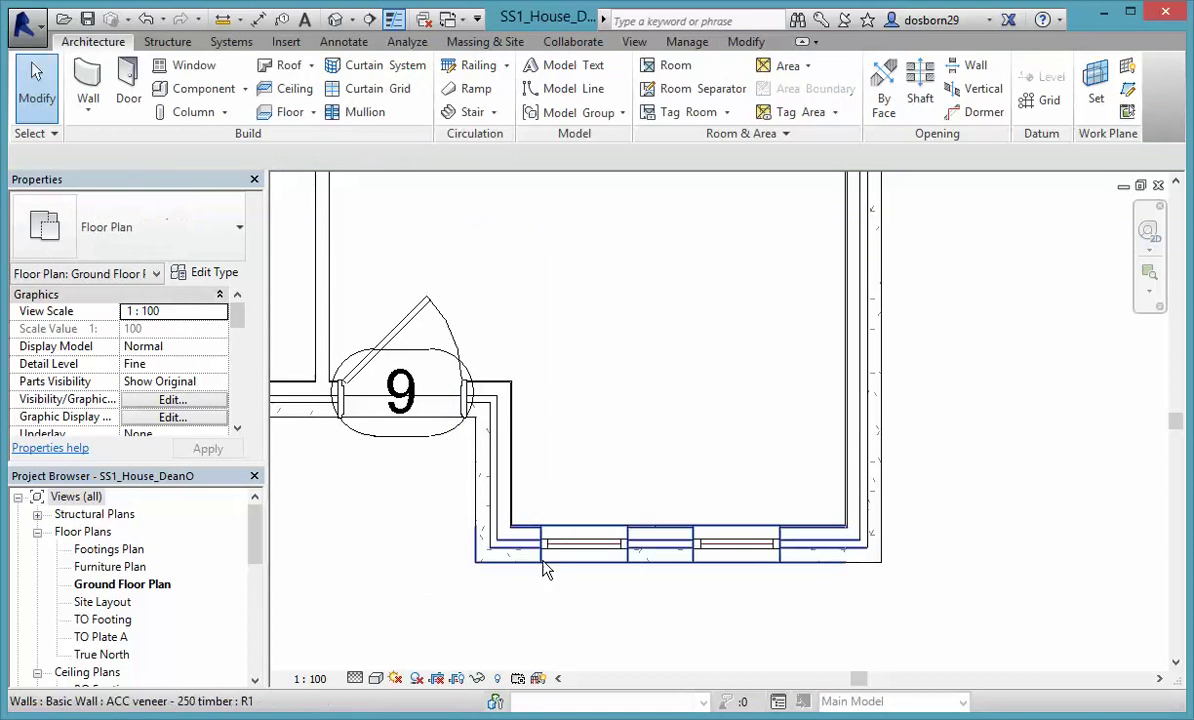
Move the left front window towards the other one, leaving 450 mm to the inner corner and 200 mm between the windows
{"action": "left_click", "coordinate": [555, 566]}
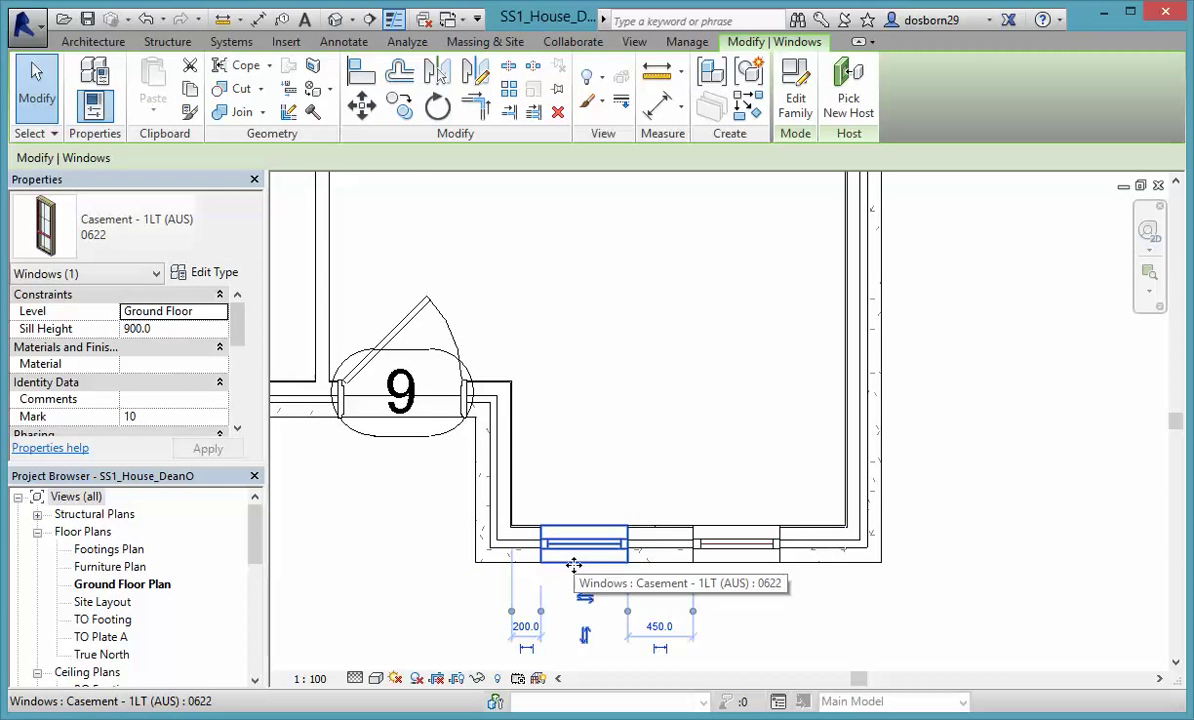
{"action": "left_click_drag", "start_coordinate": [586, 565], "coordinate": [614, 566]}
{"action": "left_click", "coordinate": [706, 600]}
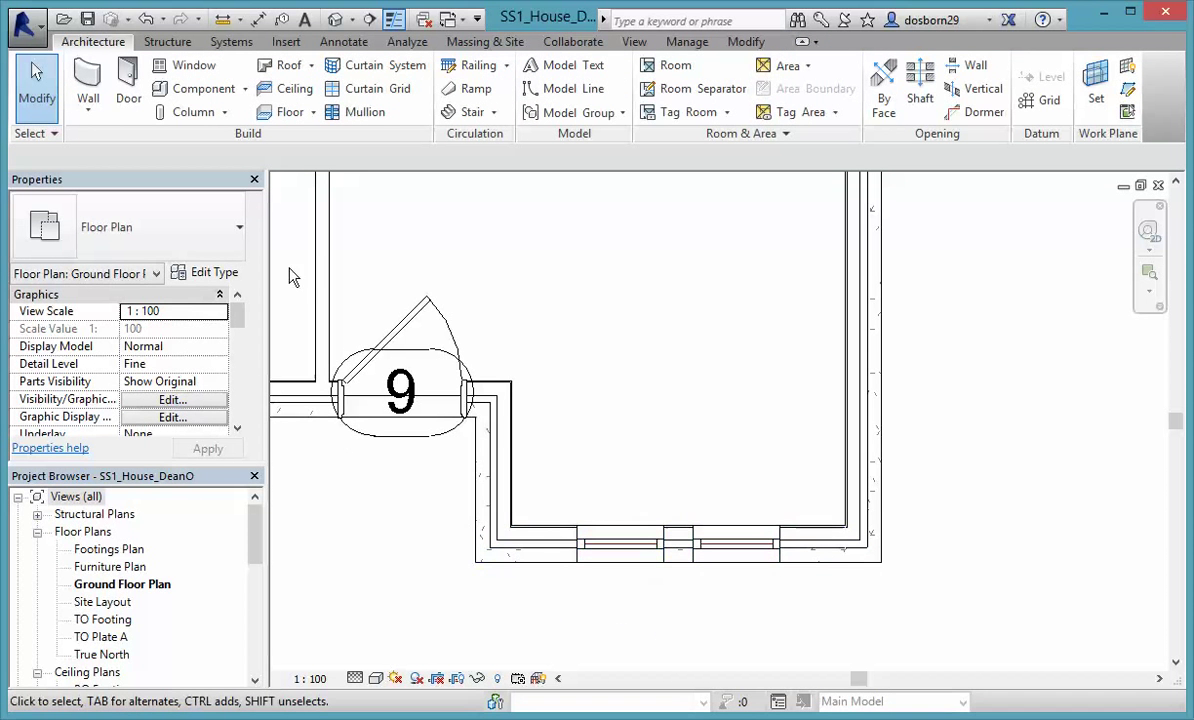
Open the default 3D view and set the left front casement window's sill height to 0
{"action": "left_click", "coordinate": [335, 19]}
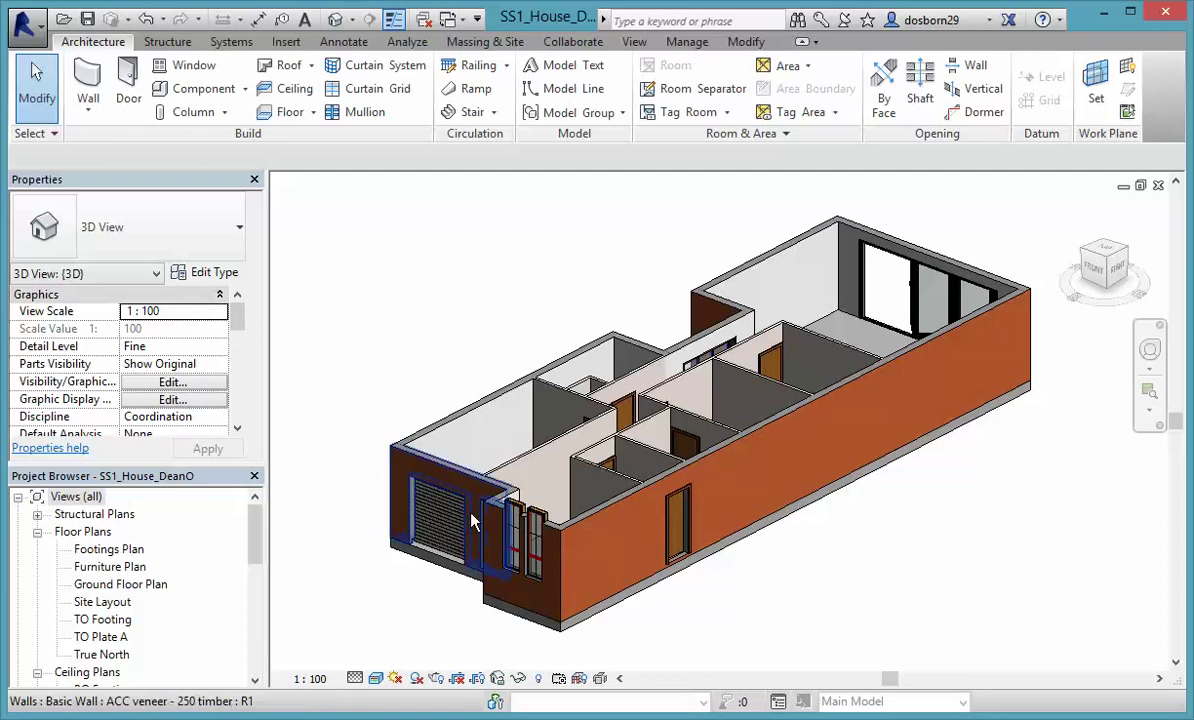
{"action": "left_click", "coordinate": [516, 536]}
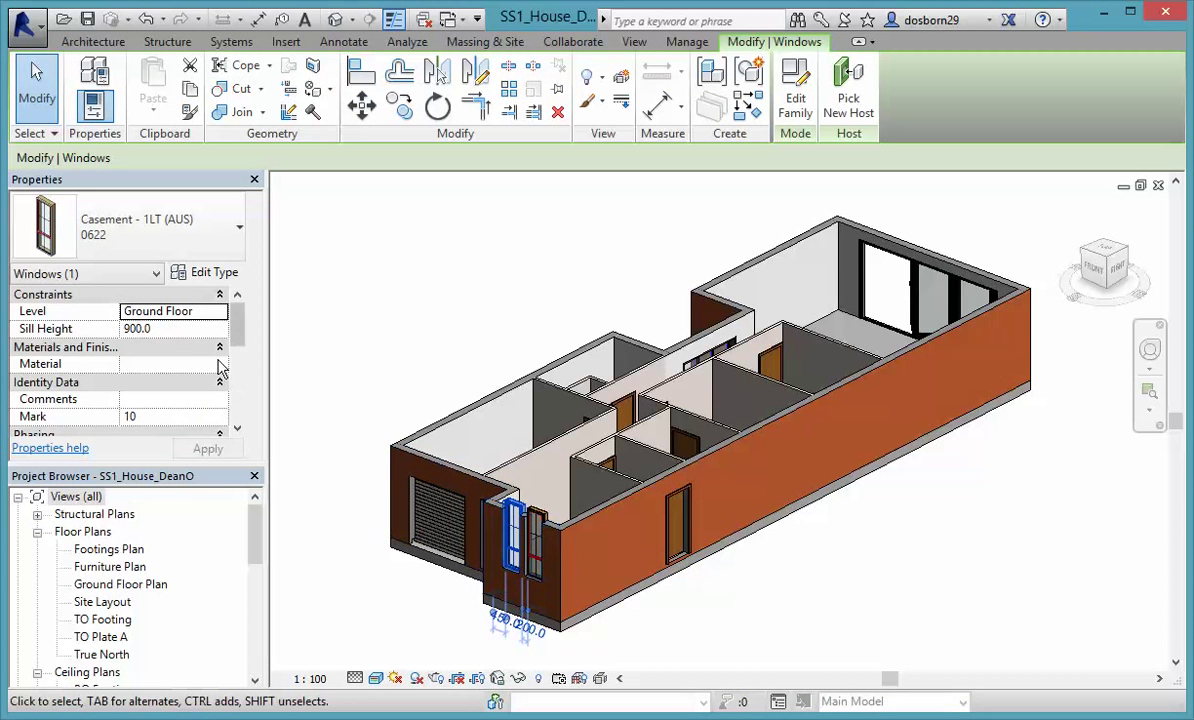
{"action": "left_click", "coordinate": [160, 329]}
{"action": "left_click", "coordinate": [160, 329]}
{"action": "left_click_drag", "start_coordinate": [158, 329], "coordinate": [110, 338]}
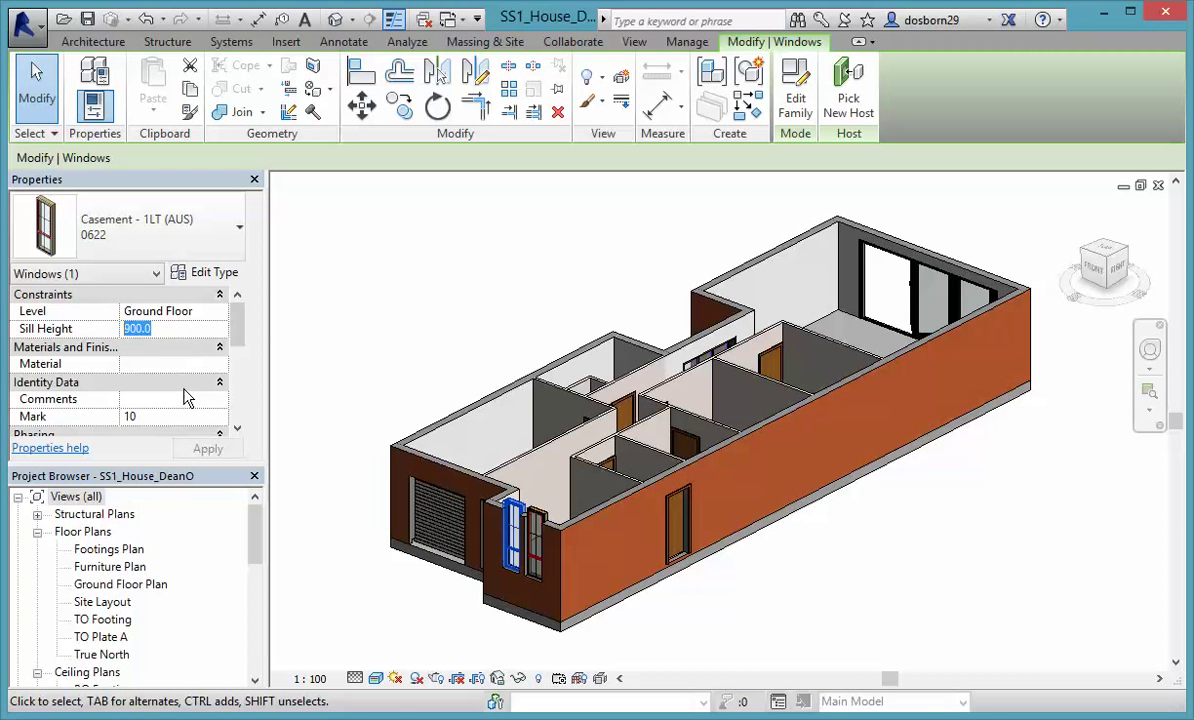
{"action": "type", "text": "0.0"}
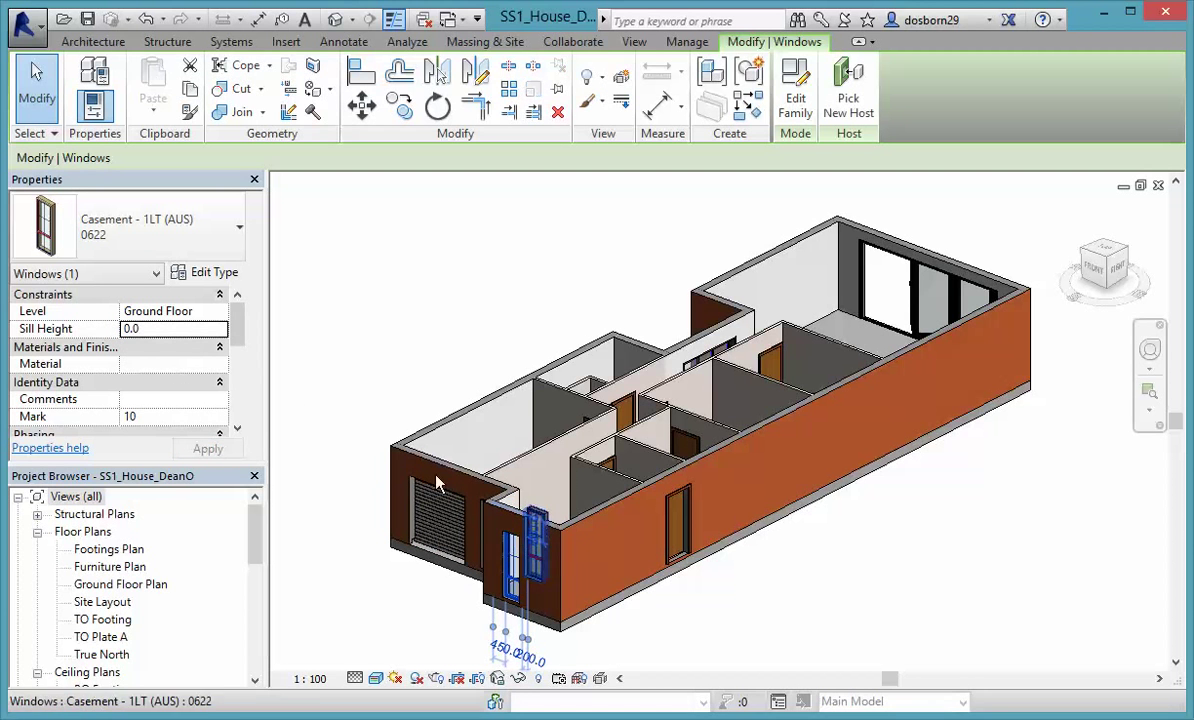
{"action": "left_click", "coordinate": [537, 535]}
{"action": "key", "text": "Escape"}
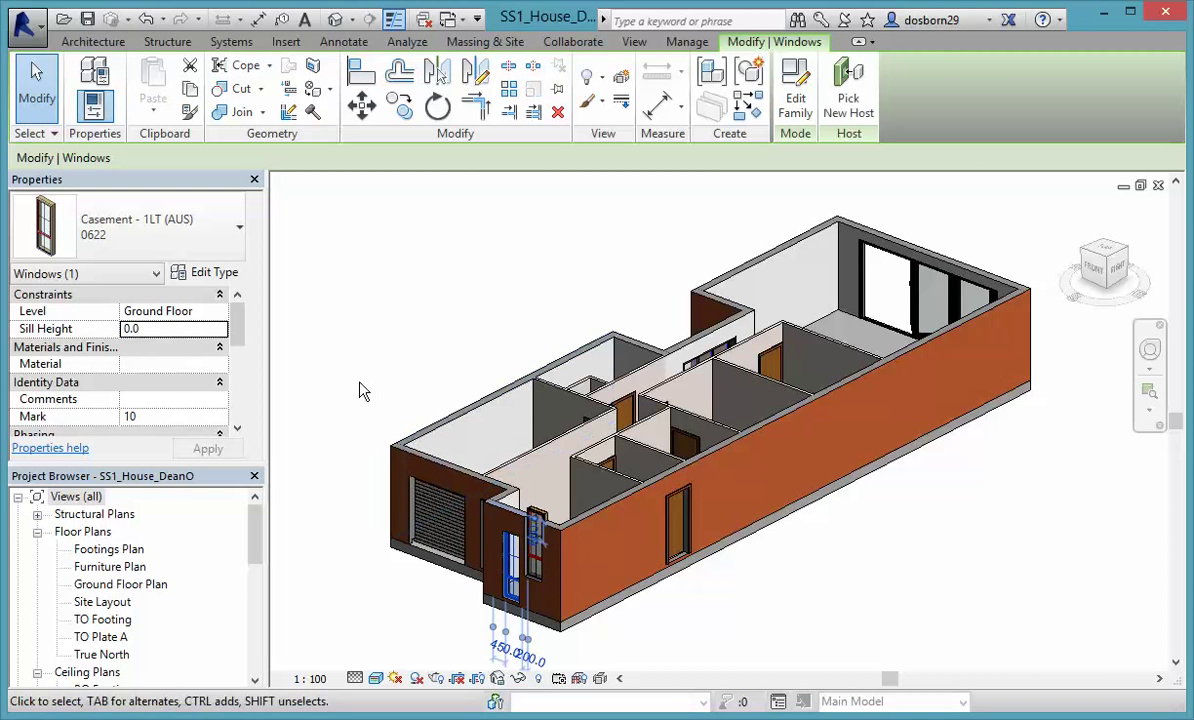
{"action": "key", "text": "Escape"}
Set the sill height of the right front casement window to 0 as well
{"action": "left_click", "coordinate": [537, 537]}
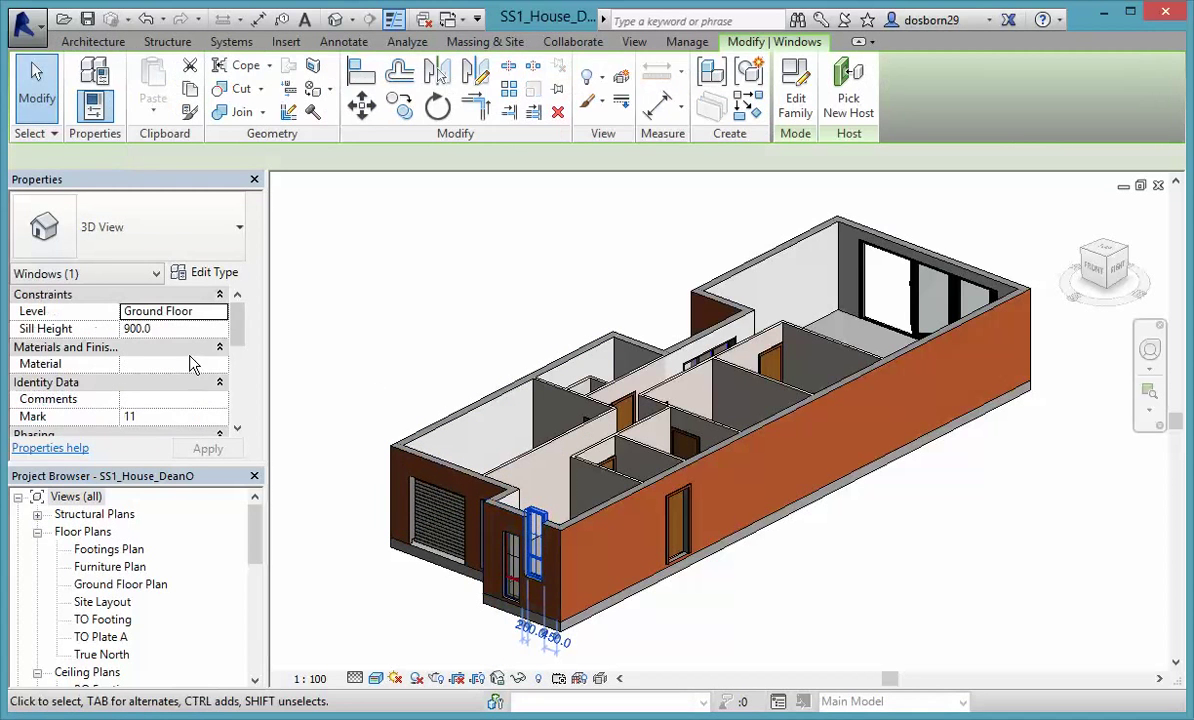
{"action": "left_click", "coordinate": [155, 329]}
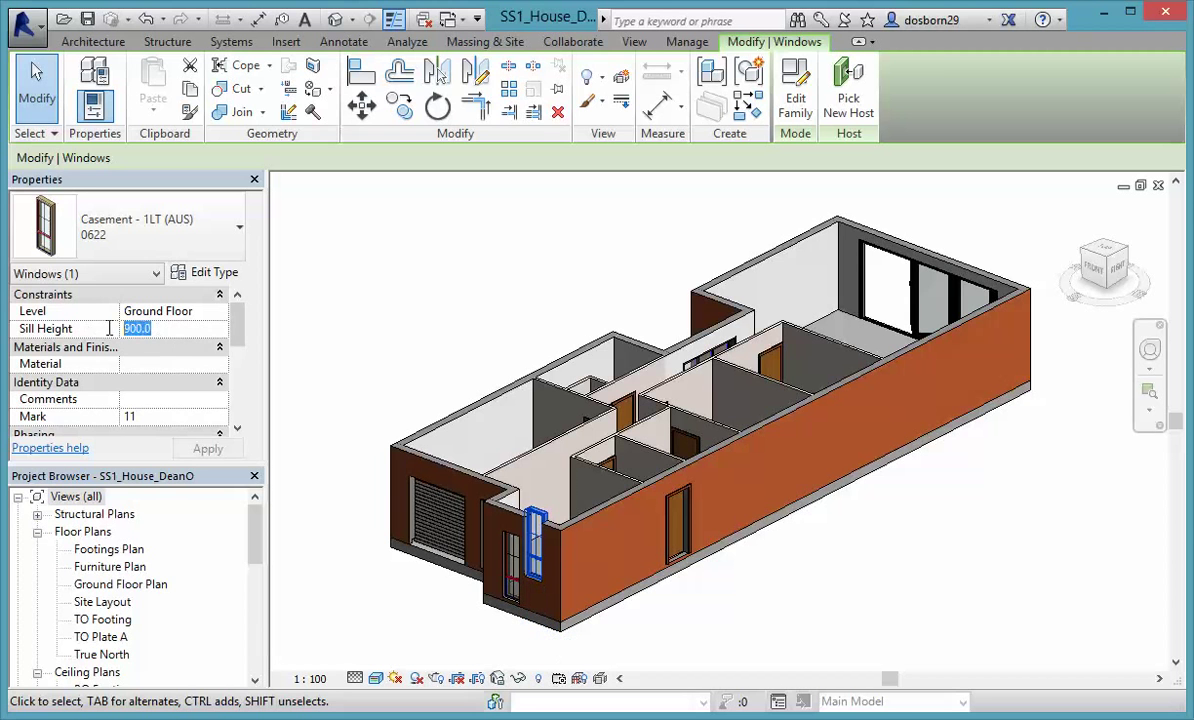
{"action": "type", "text": "0"}
{"action": "left_click", "coordinate": [338, 336]}
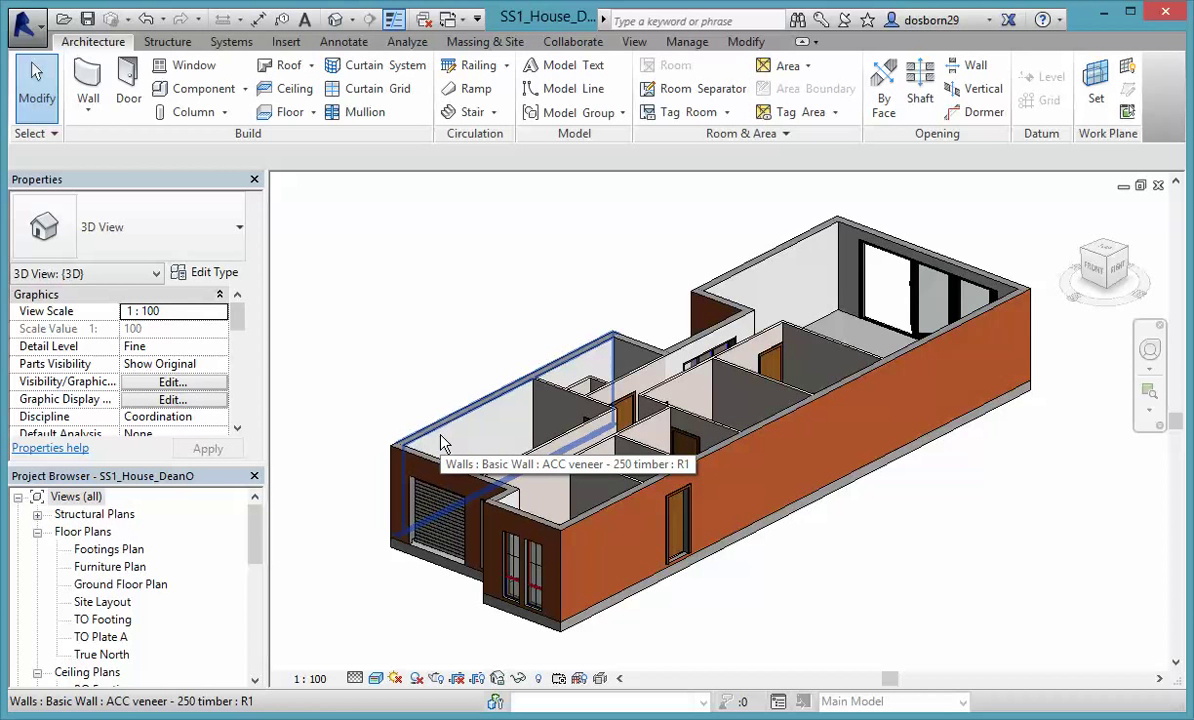
Open the Ground Floor Plan and start a new Casement - 1LT (AUS) 0622 window with a sill height of 0
{"action": "double_click", "coordinate": [140, 586]}
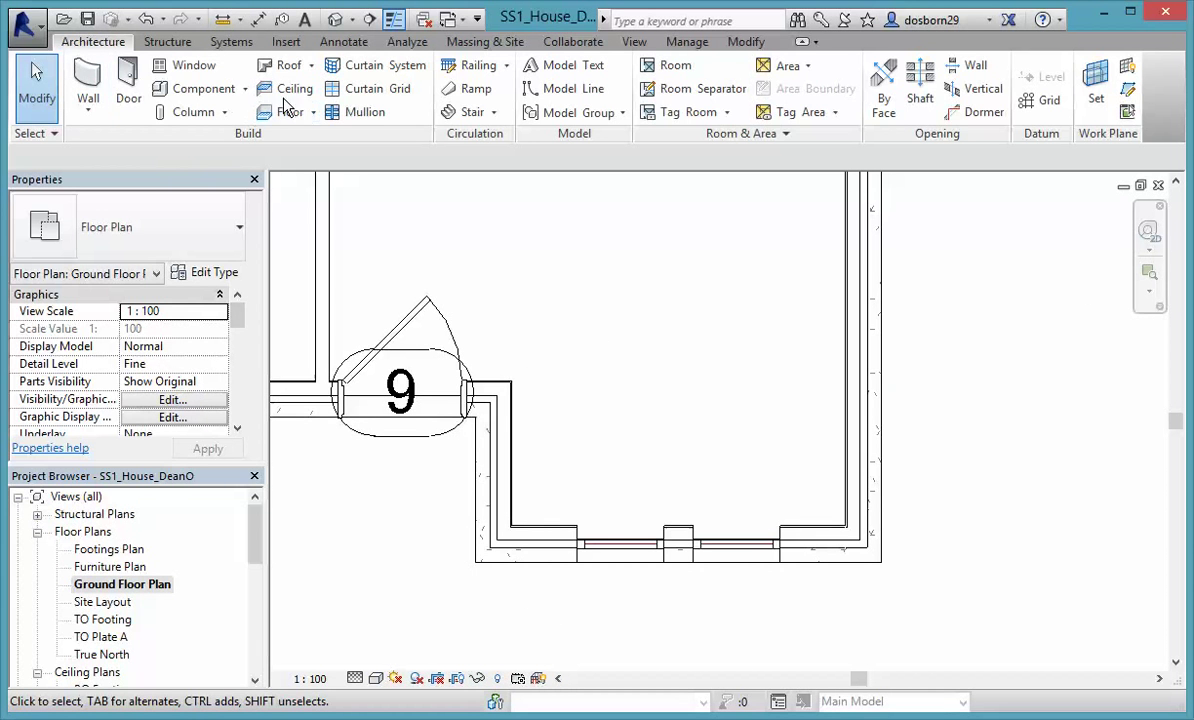
{"action": "left_click", "coordinate": [190, 65]}
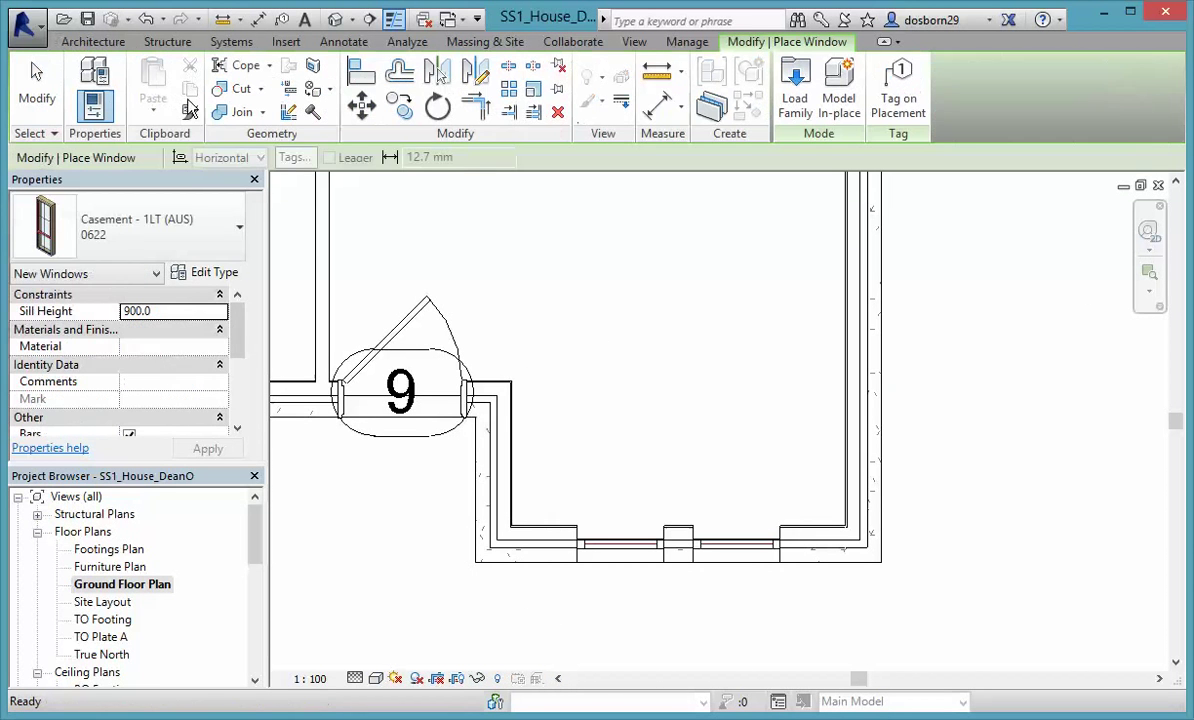
{"action": "left_click", "coordinate": [180, 311]}
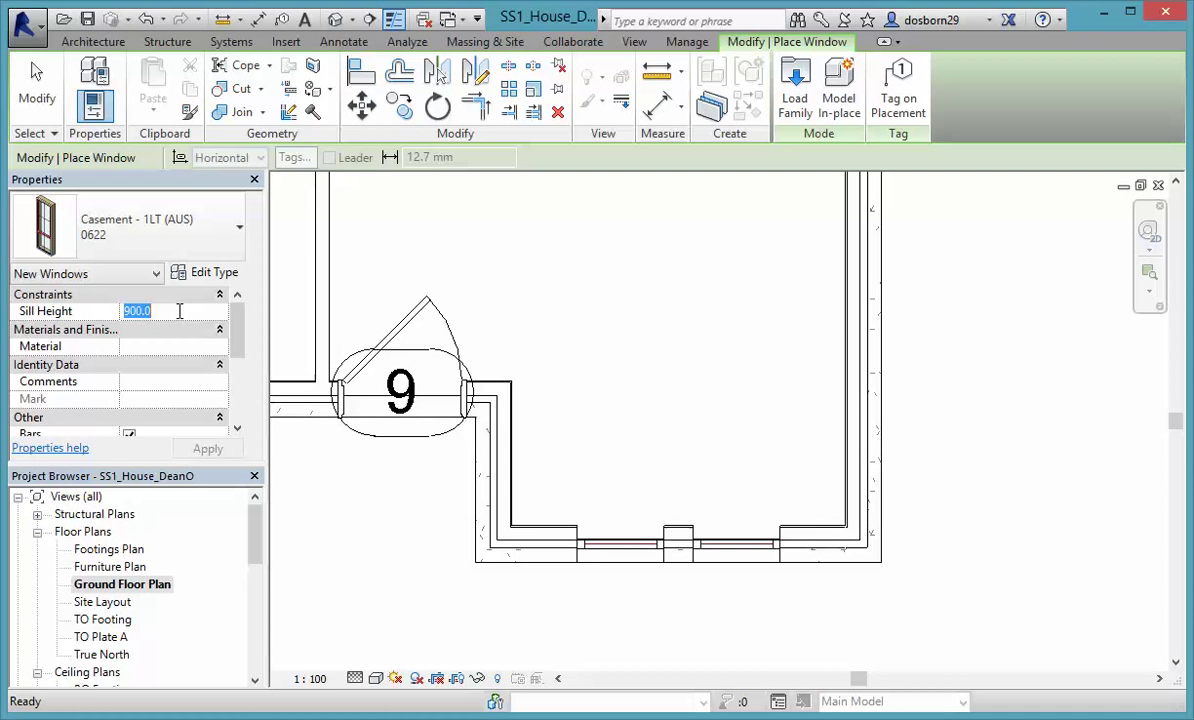
{"action": "type", "text": "0"}
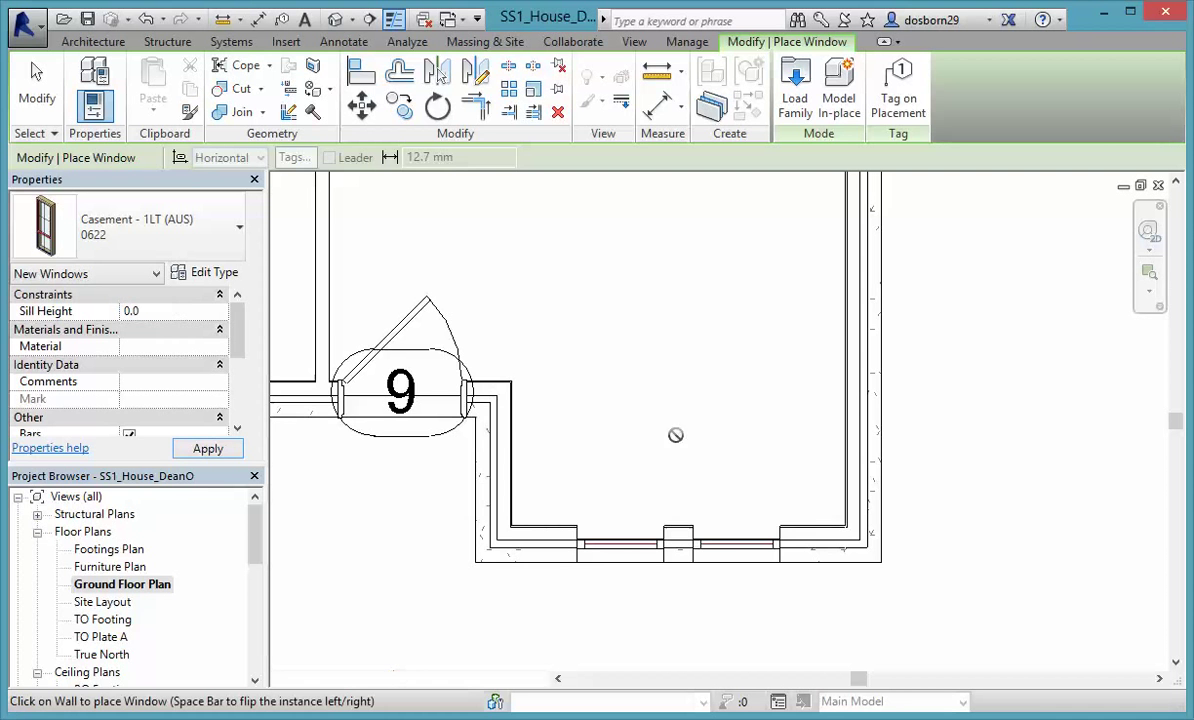
Place a casement window in each side wall of the large rear room, 500 mm from the inner corners of the door 10 wall
{"action": "left_click_drag", "start_coordinate": [1176, 424], "coordinate": [1160, 188]}
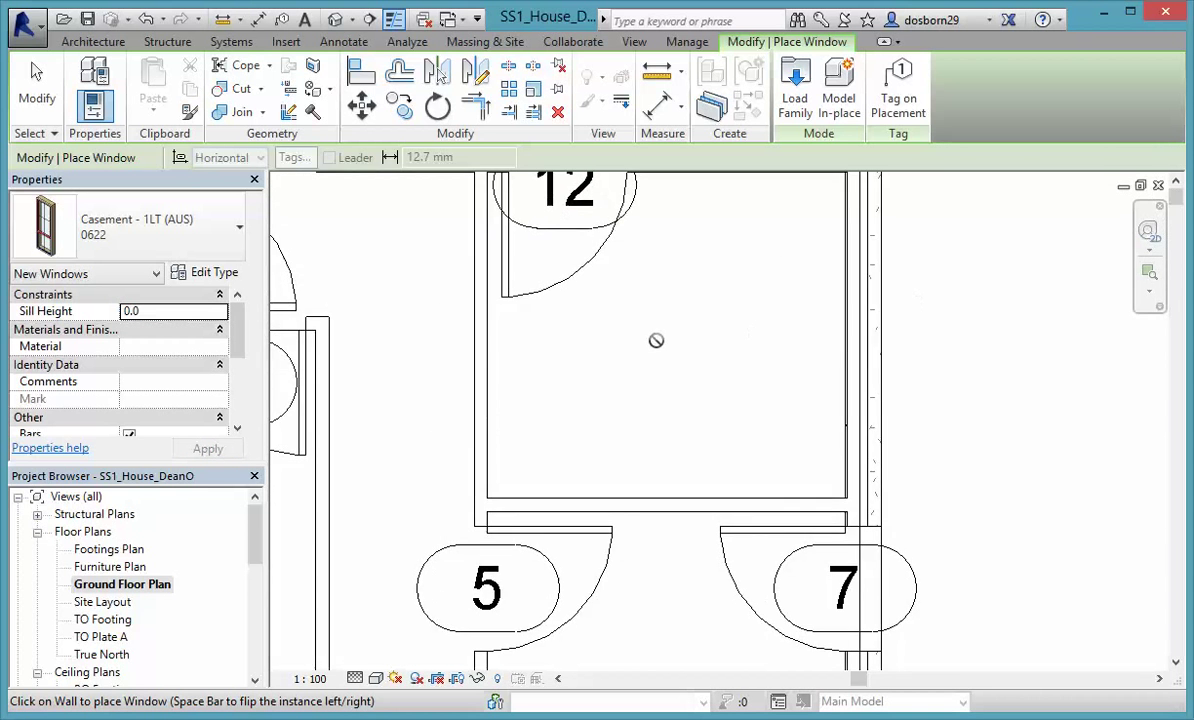
{"action": "scroll", "coordinate": [653, 339], "scroll_direction": "up", "scroll_amount": 3}
{"action": "scroll", "coordinate": [658, 341], "scroll_direction": "down", "scroll_amount": 7}
{"action": "middle_click_drag", "start_coordinate": [567, 326], "coordinate": [706, 581]}
{"action": "middle_click_drag", "start_coordinate": [744, 322], "coordinate": [745, 699]}
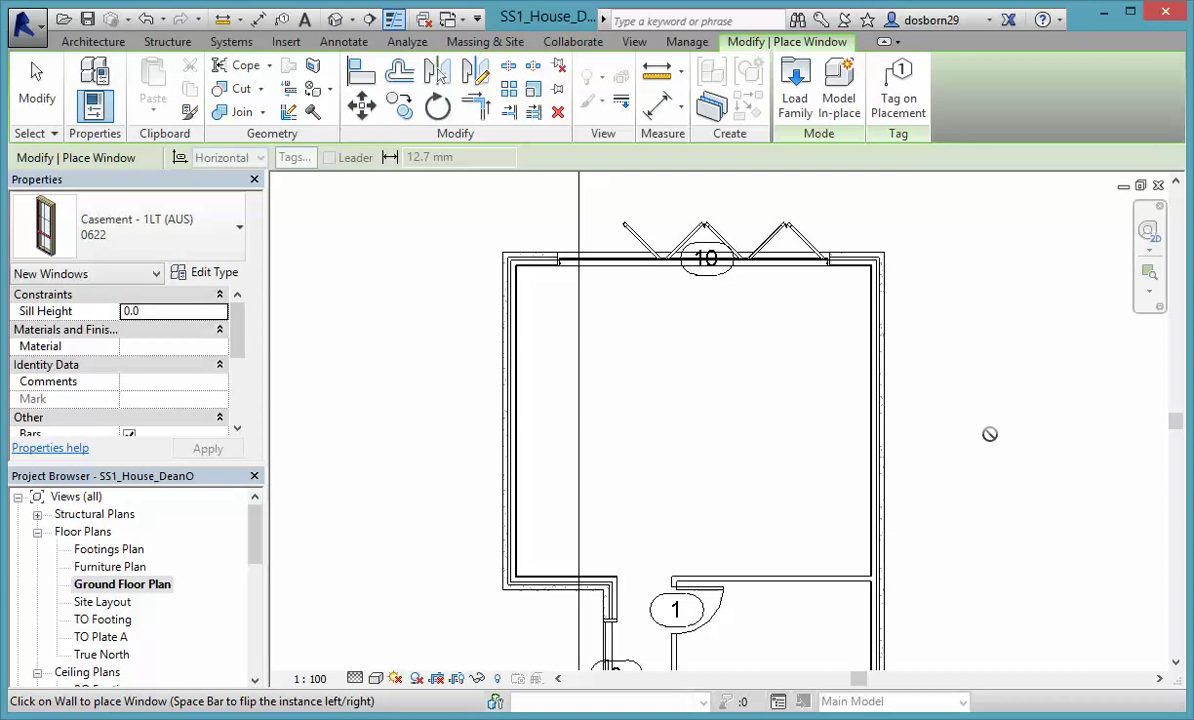
{"action": "scroll", "coordinate": [989, 433], "scroll_direction": "up", "scroll_amount": 1}
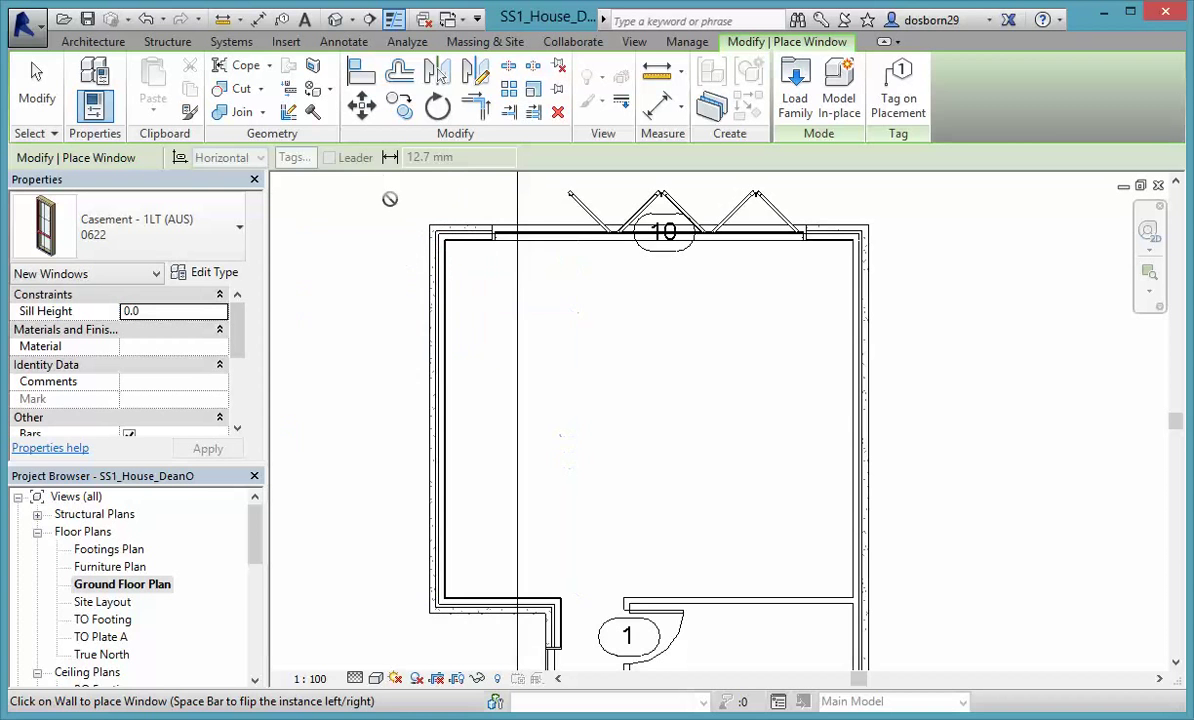
{"action": "left_click", "coordinate": [437, 290]}
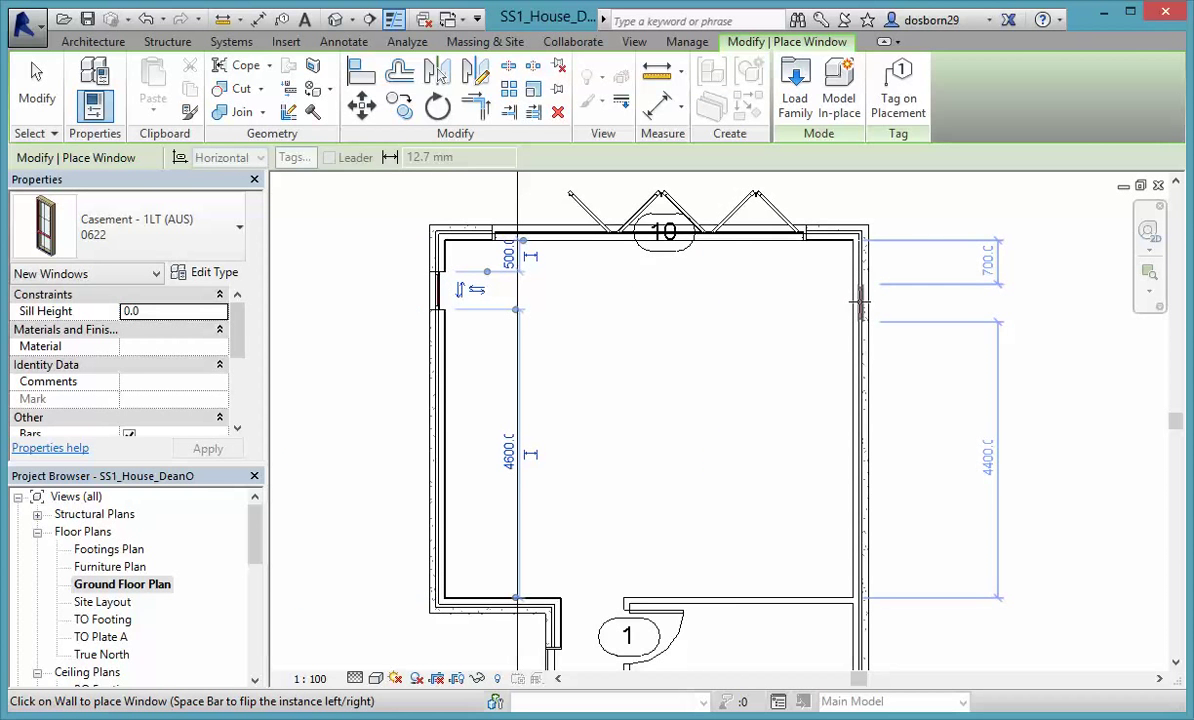
{"action": "left_click", "coordinate": [858, 291]}
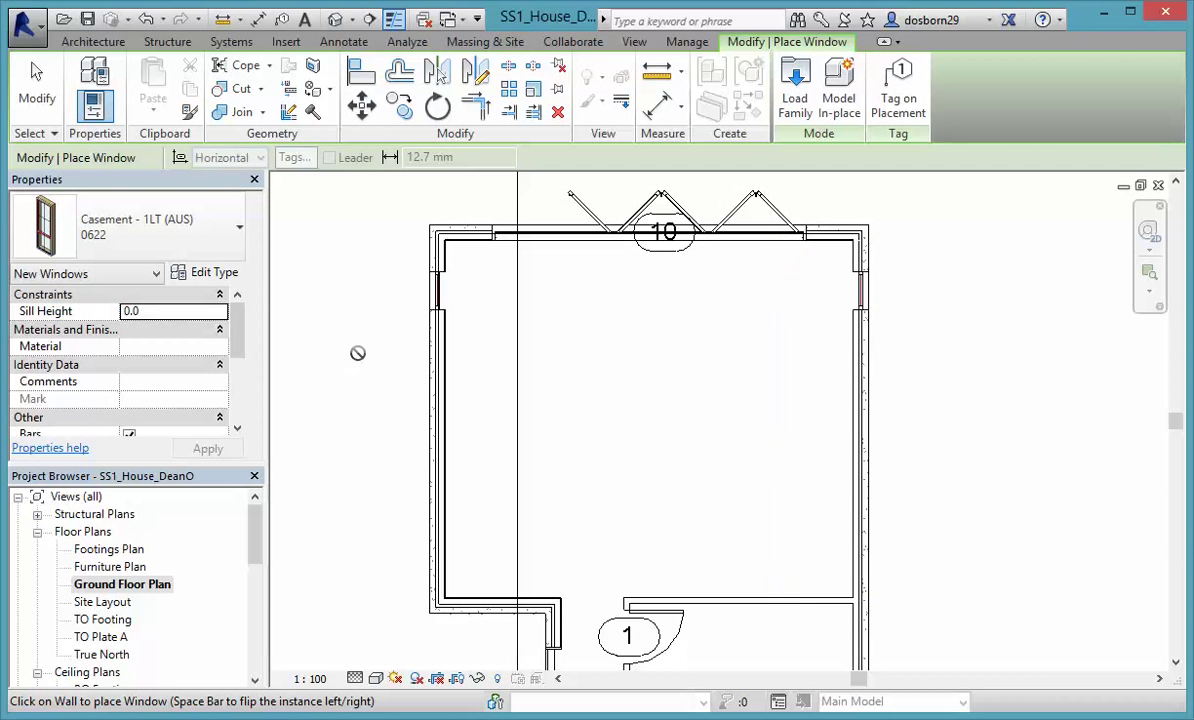
{"action": "key", "text": "Escape"}
{"action": "key", "text": "Escape"}
Flip the facing of the casement window in the rear room's left wall and flip it back
{"action": "left_click", "coordinate": [437, 290]}
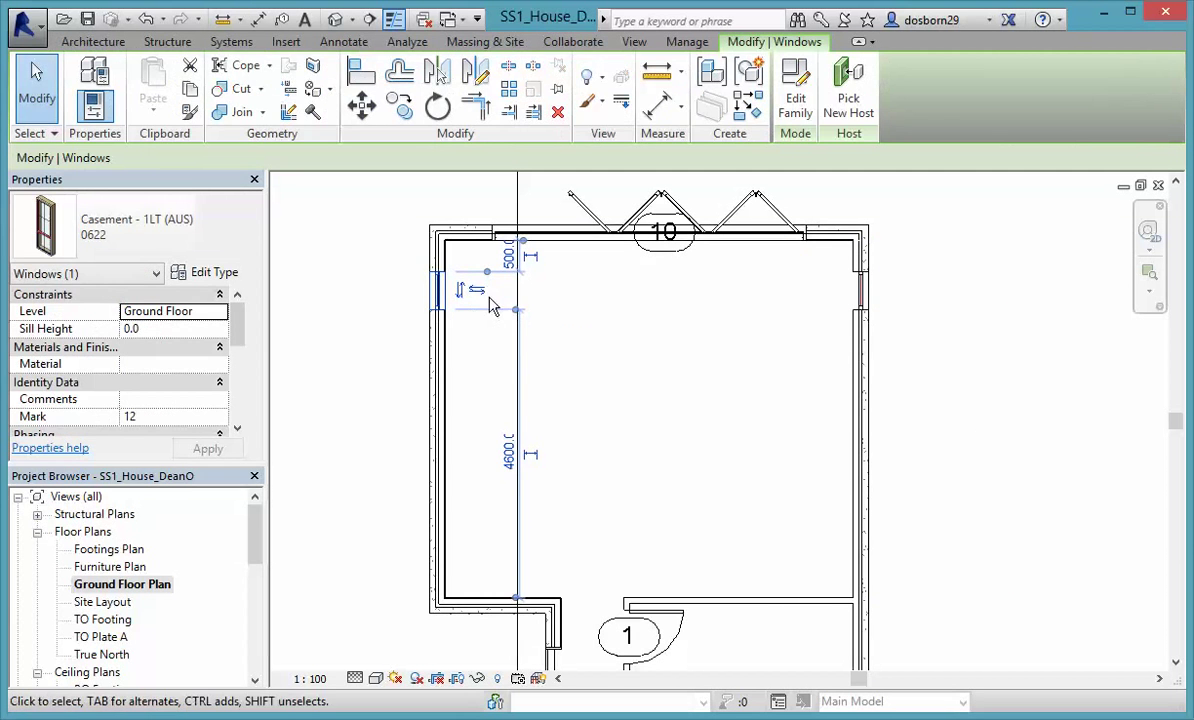
{"action": "left_click", "coordinate": [478, 292]}
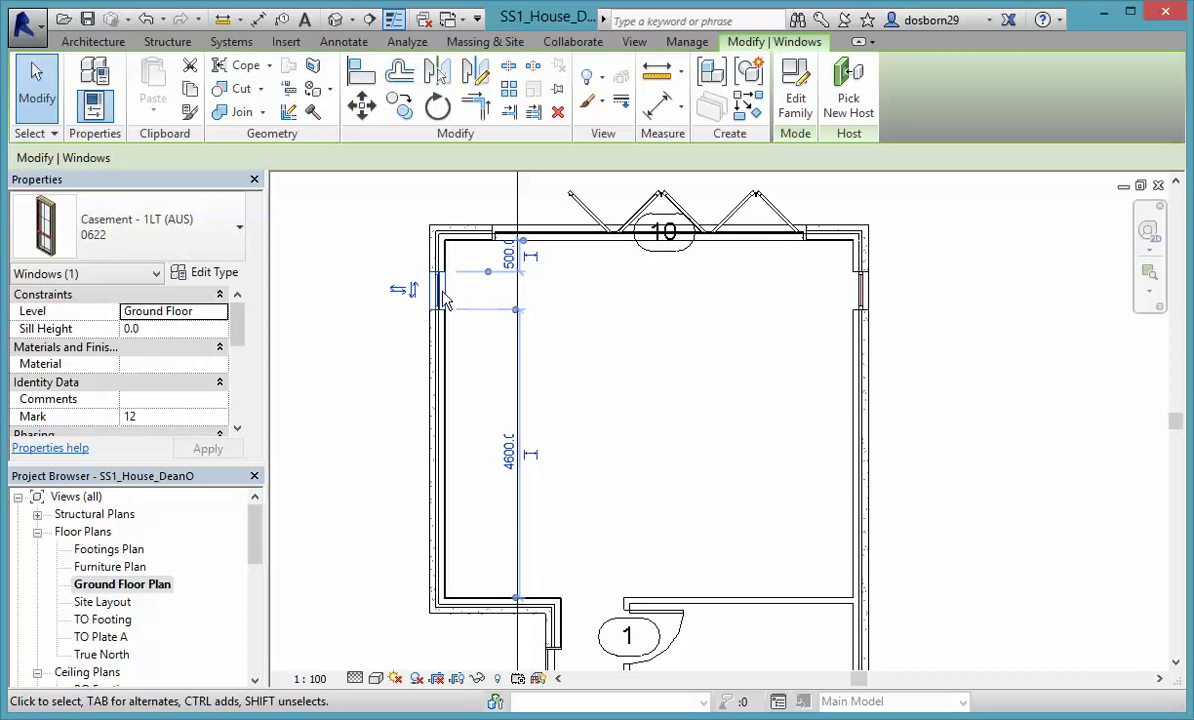
{"action": "left_click", "coordinate": [398, 296]}
Start a new window for the garage using the Awning - 2L (AUS) 1200 x610 type
{"action": "scroll", "coordinate": [662, 421], "scroll_direction": "down", "scroll_amount": 2}
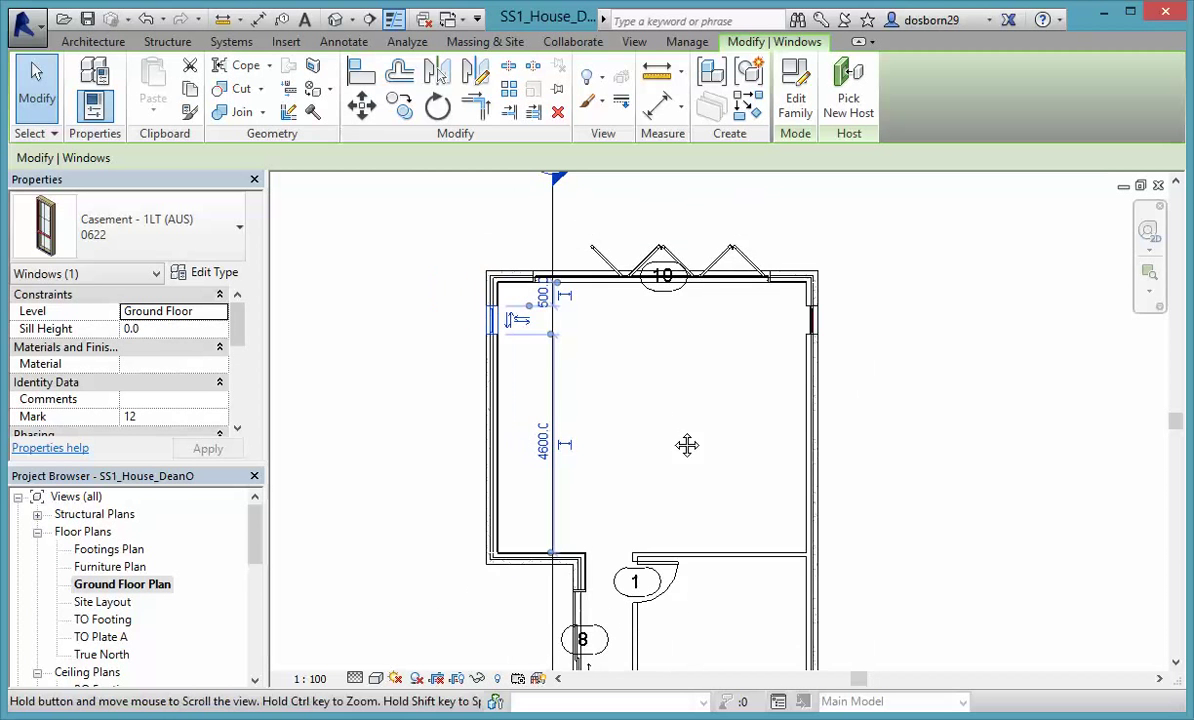
{"action": "scroll", "coordinate": [675, 415], "scroll_direction": "down", "scroll_amount": 2}
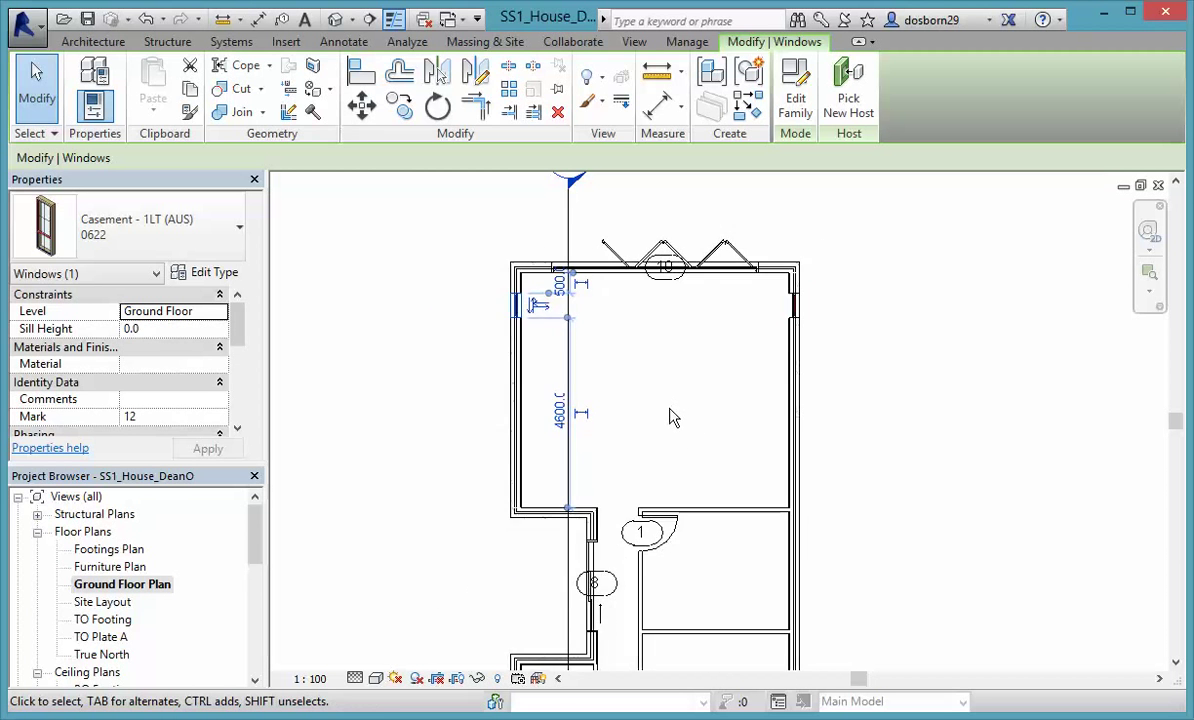
{"action": "scroll", "coordinate": [672, 418], "scroll_direction": "down", "scroll_amount": 2}
{"action": "middle_click_drag", "start_coordinate": [672, 418], "coordinate": [690, 381]}
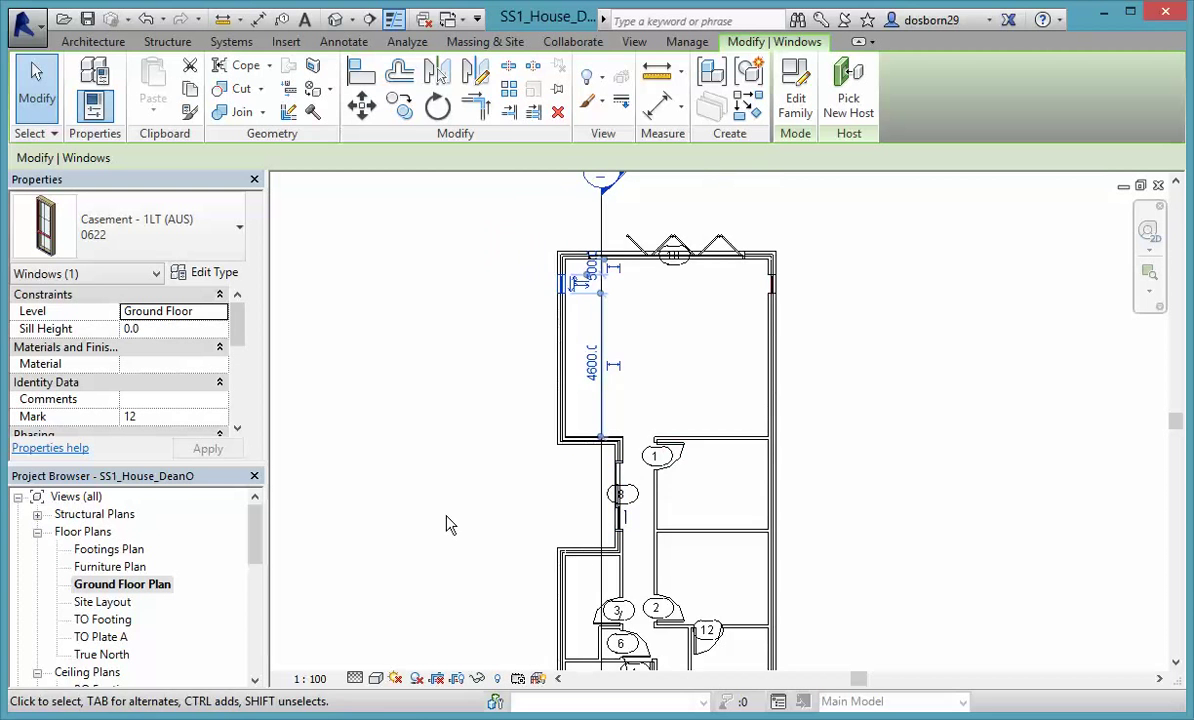
{"action": "middle_click_drag", "start_coordinate": [458, 522], "coordinate": [476, 471]}
{"action": "scroll", "coordinate": [476, 471], "scroll_direction": "down", "scroll_amount": 1}
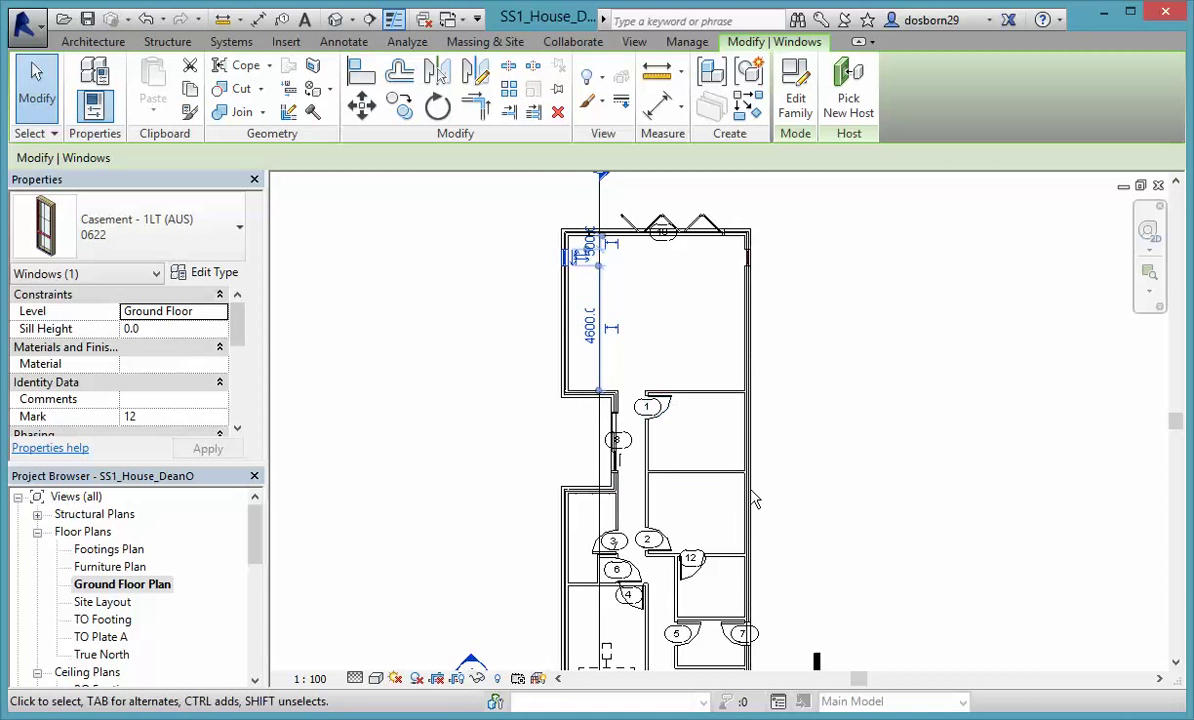
{"action": "scroll", "coordinate": [826, 501], "scroll_direction": "down", "scroll_amount": 2}
{"action": "middle_click_drag", "start_coordinate": [840, 505], "coordinate": [872, 350]}
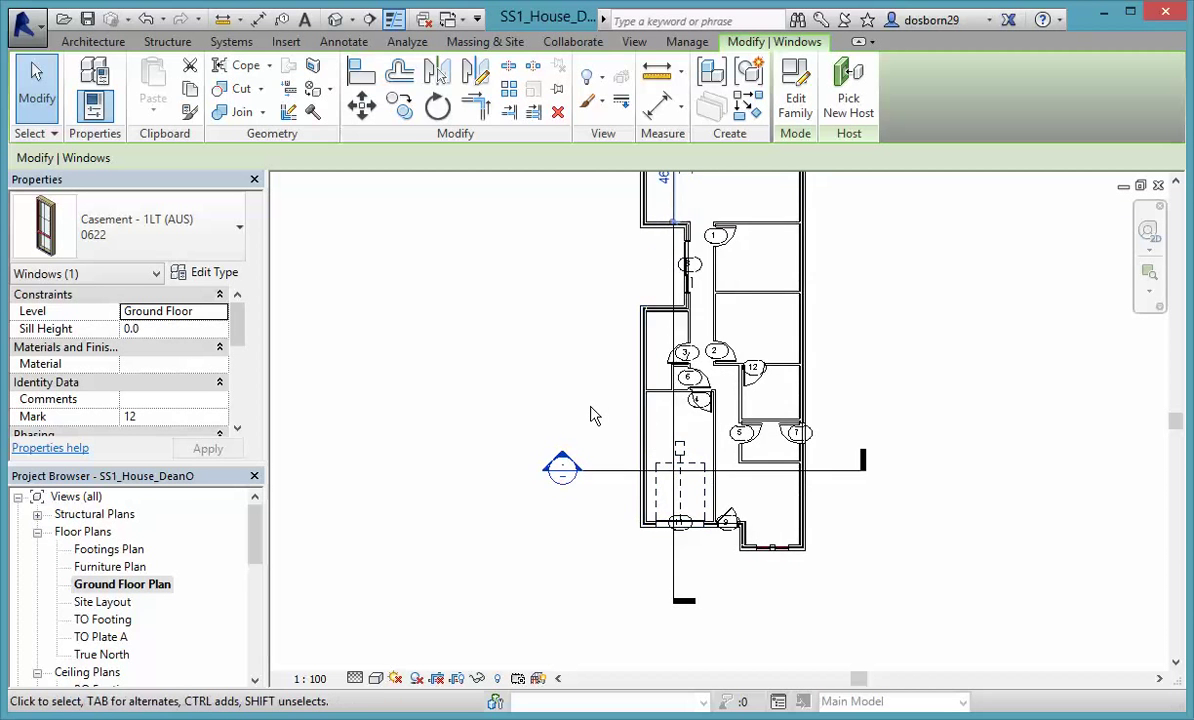
{"action": "scroll", "coordinate": [595, 413], "scroll_direction": "up", "scroll_amount": 2}
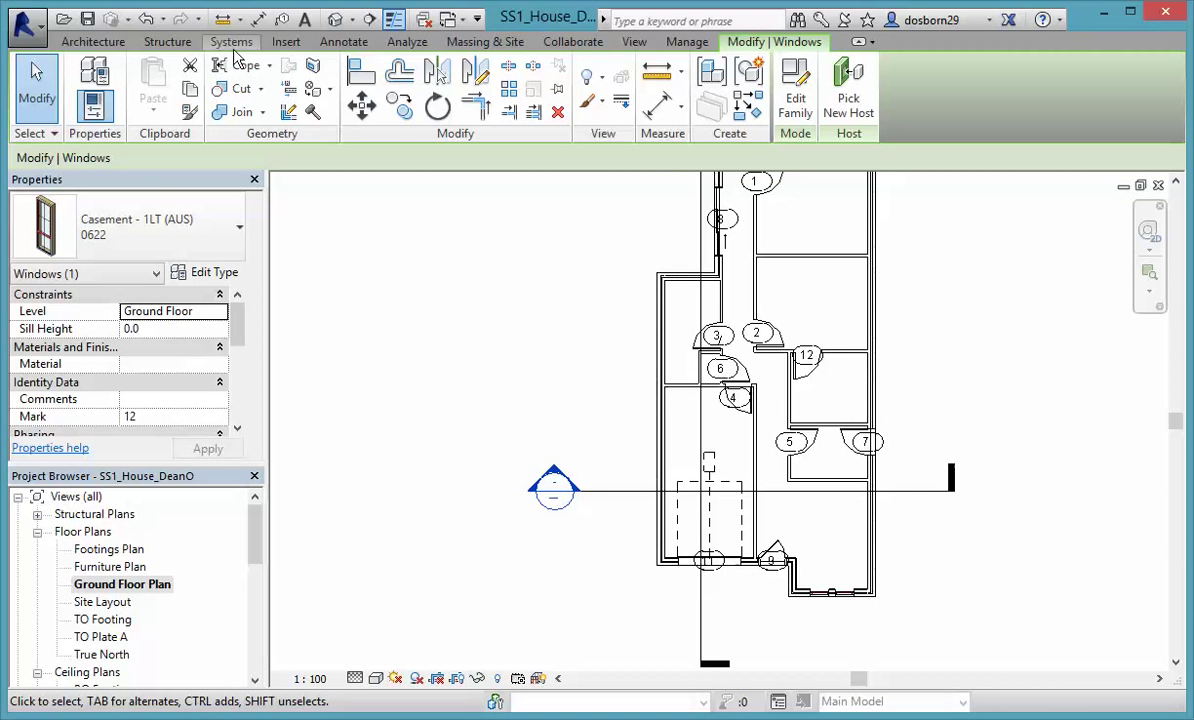
{"action": "left_click", "coordinate": [91, 44]}
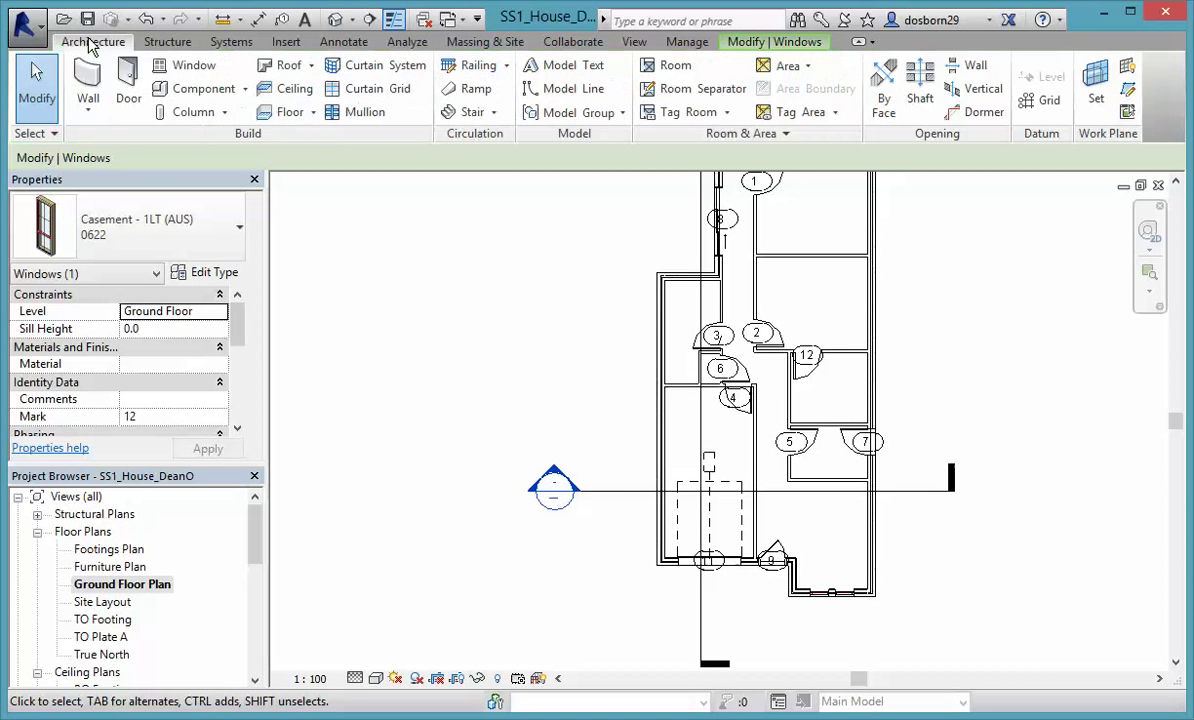
{"action": "left_click", "coordinate": [188, 66]}
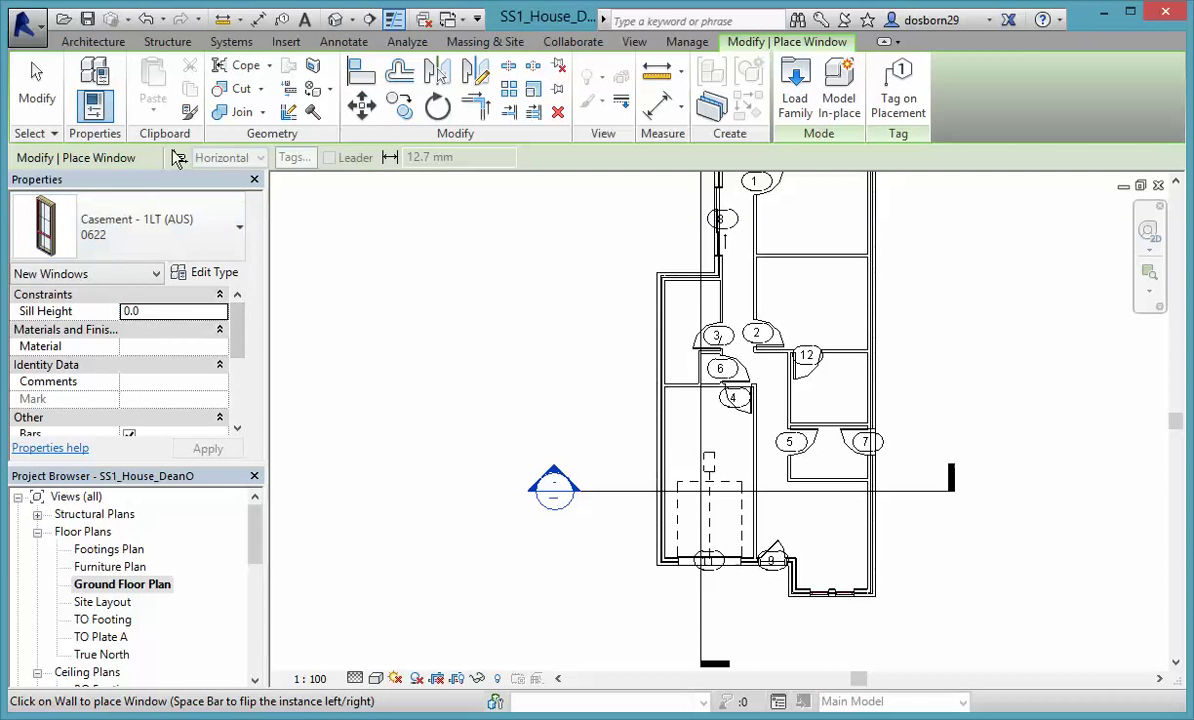
{"action": "left_click", "coordinate": [238, 232]}
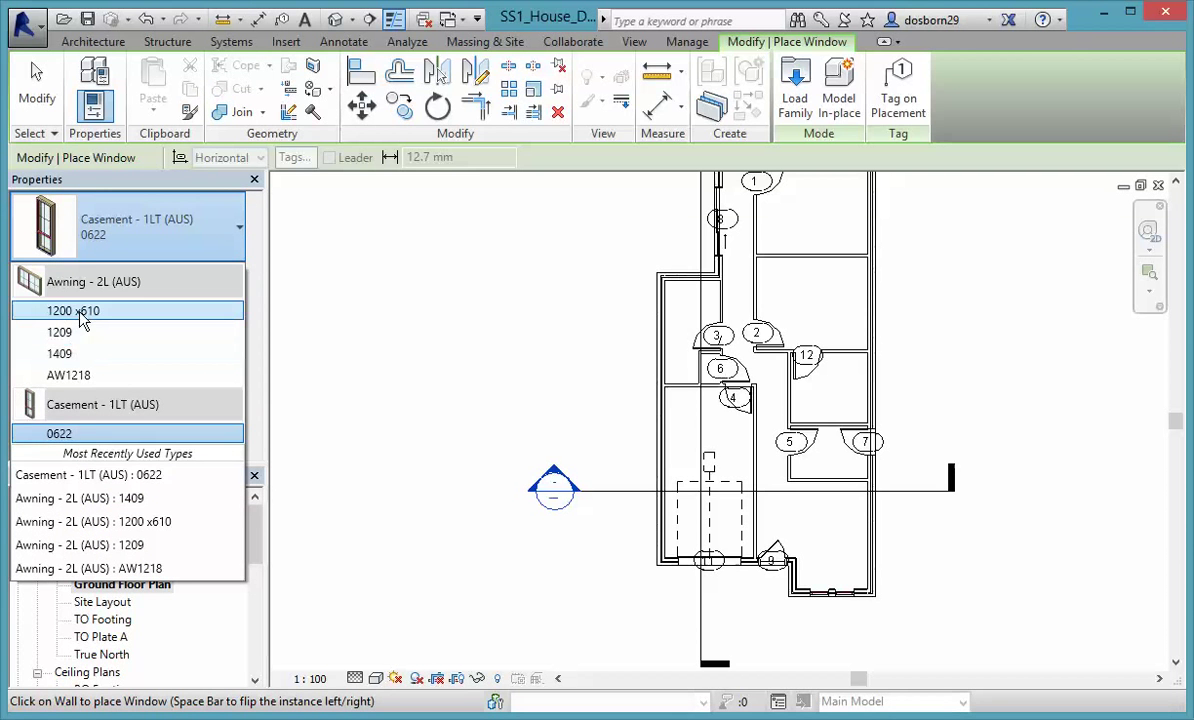
{"action": "mouse_move", "coordinate": [80, 315]}
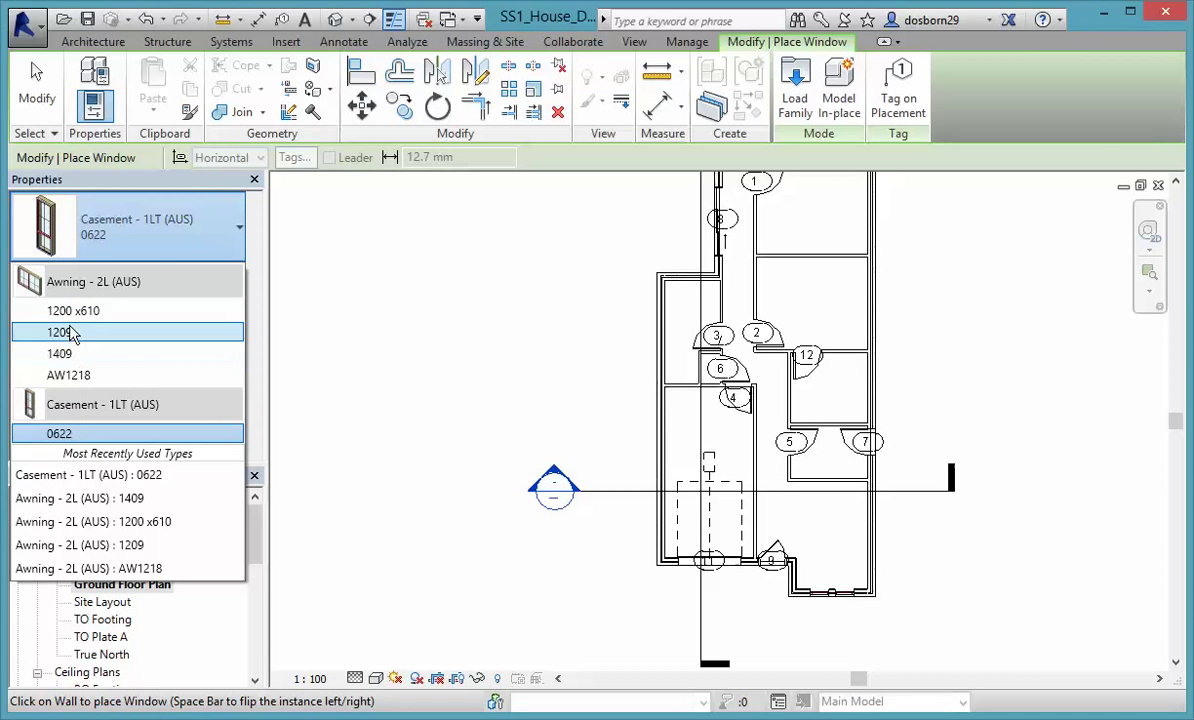
{"action": "left_click", "coordinate": [70, 312]}
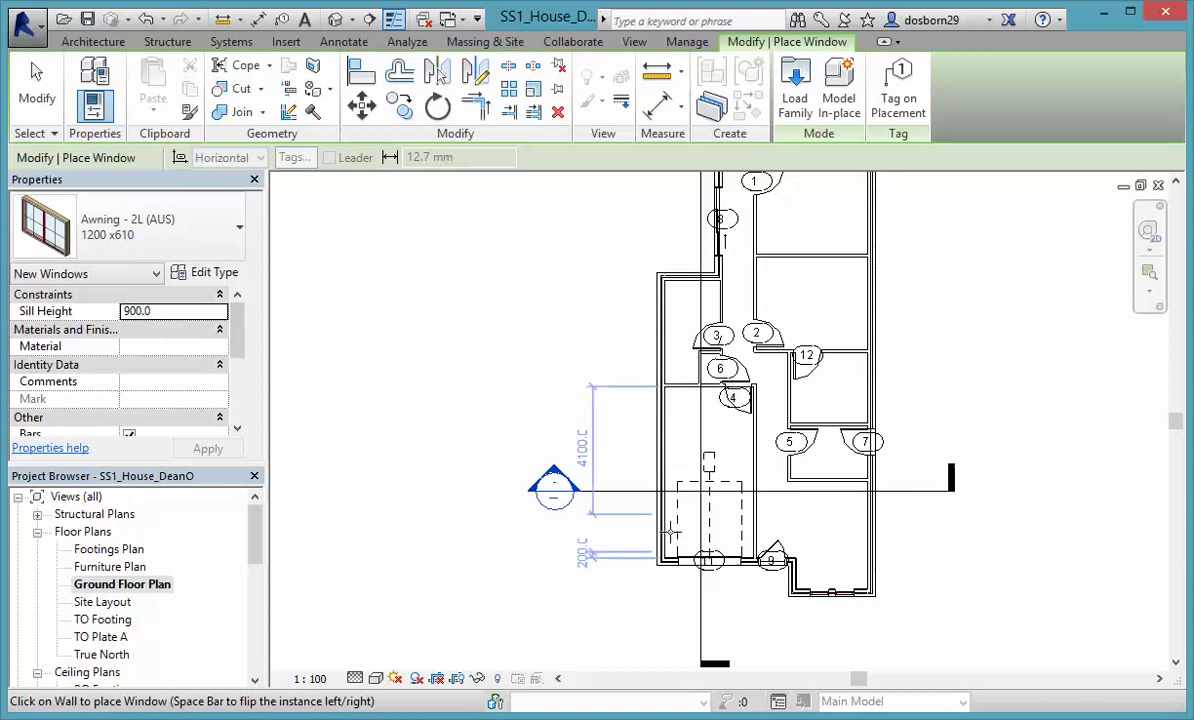
Place the awning window in the garage's outer side wall, 700 mm from the front inner corner
{"action": "scroll", "coordinate": [660, 532], "scroll_direction": "up", "scroll_amount": 2}
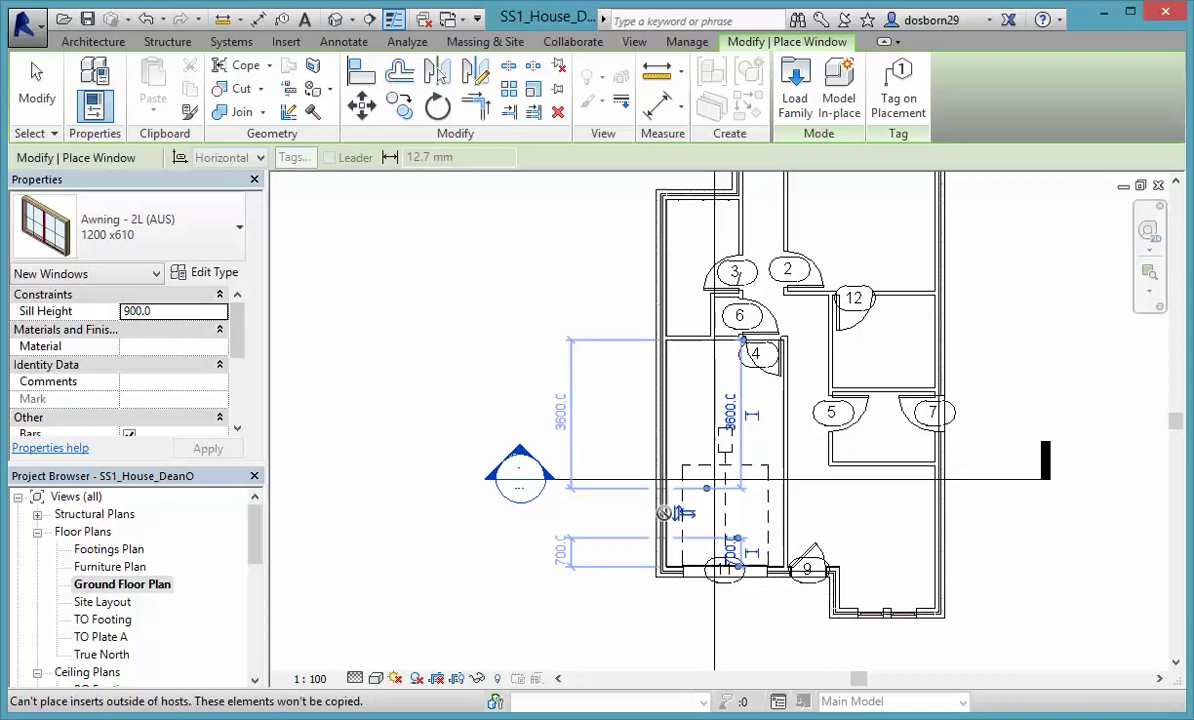
{"action": "left_click", "coordinate": [661, 513]}
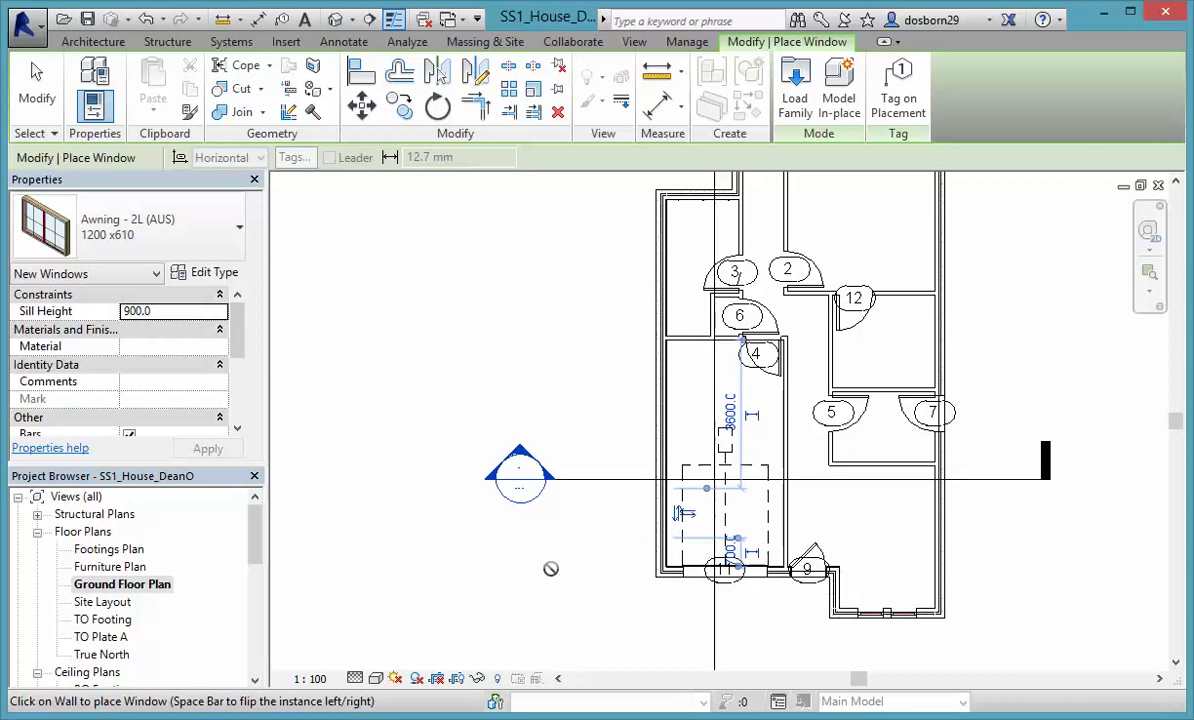
{"action": "key", "text": "Escape"}
{"action": "key", "text": "Escape"}
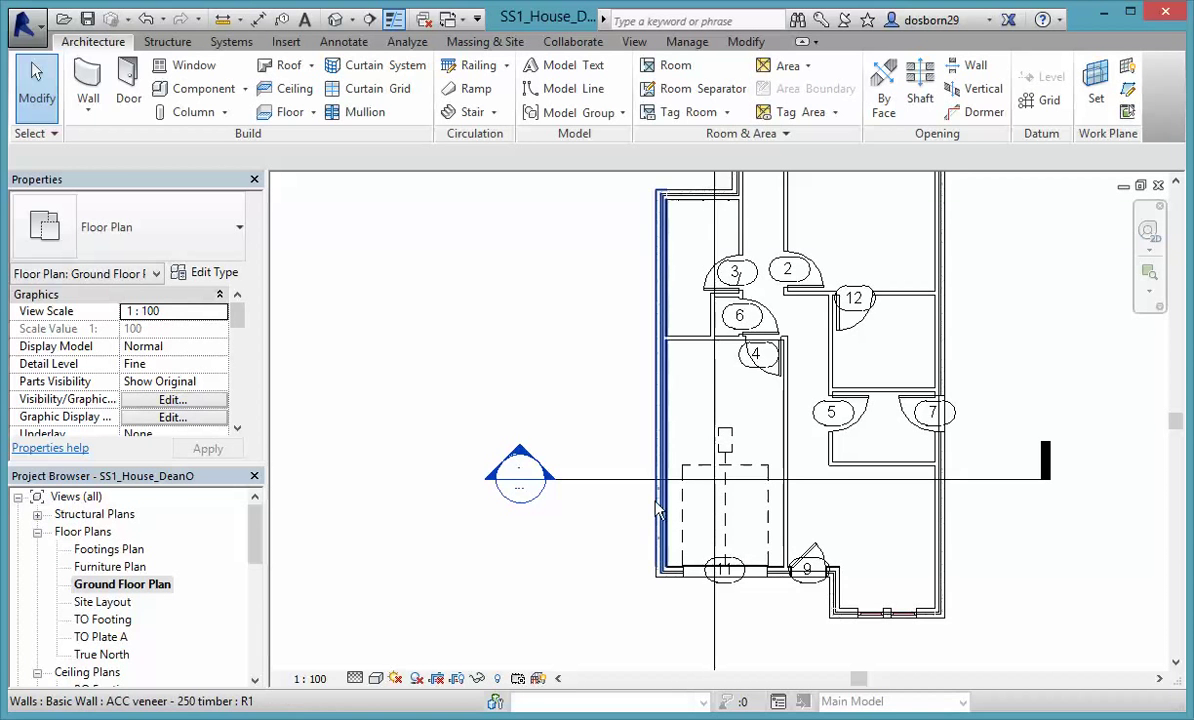
Open the default 3D view and set the garage awning window's head height to 2040
{"action": "left_click", "coordinate": [334, 21]}
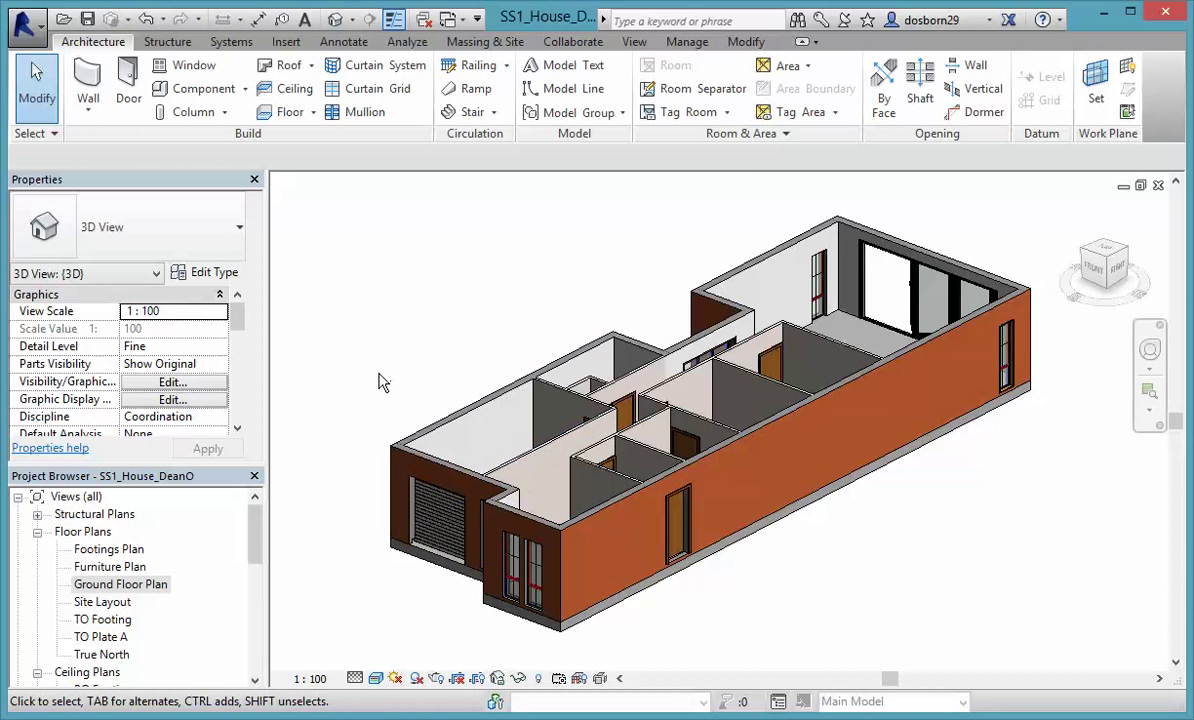
{"action": "middle_click_drag", "start_coordinate": [393, 372], "coordinate": [719, 385], "text": "shift"}
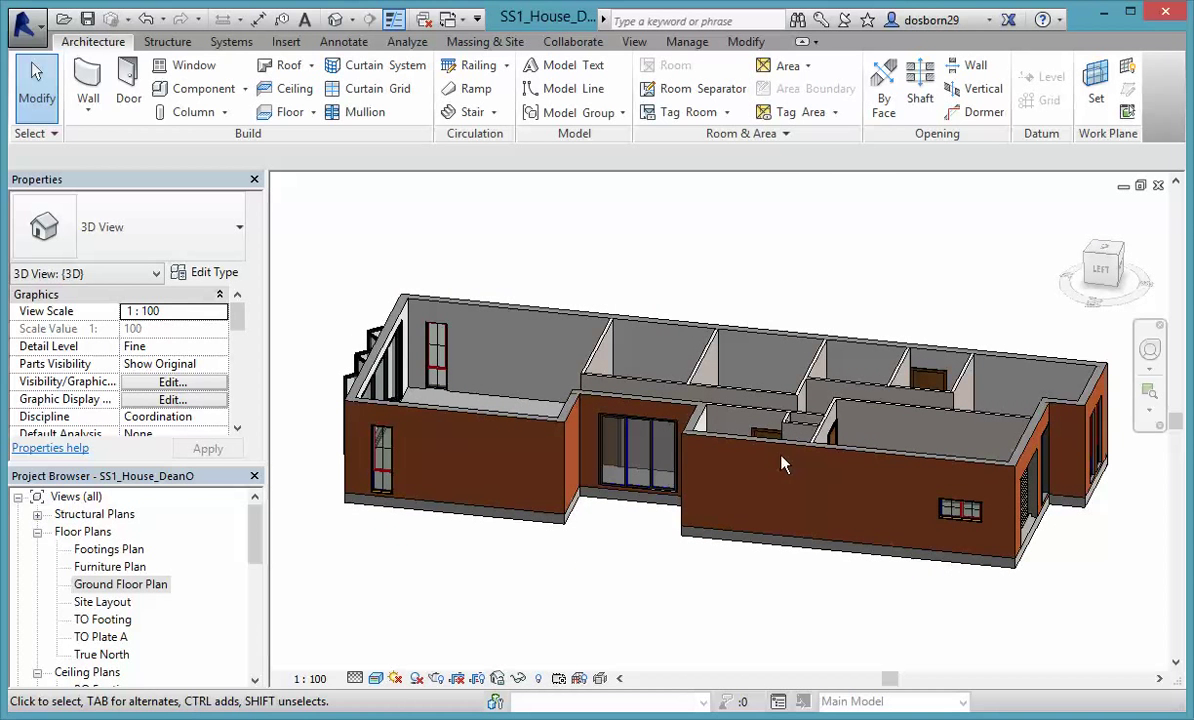
{"action": "left_click", "coordinate": [956, 512]}
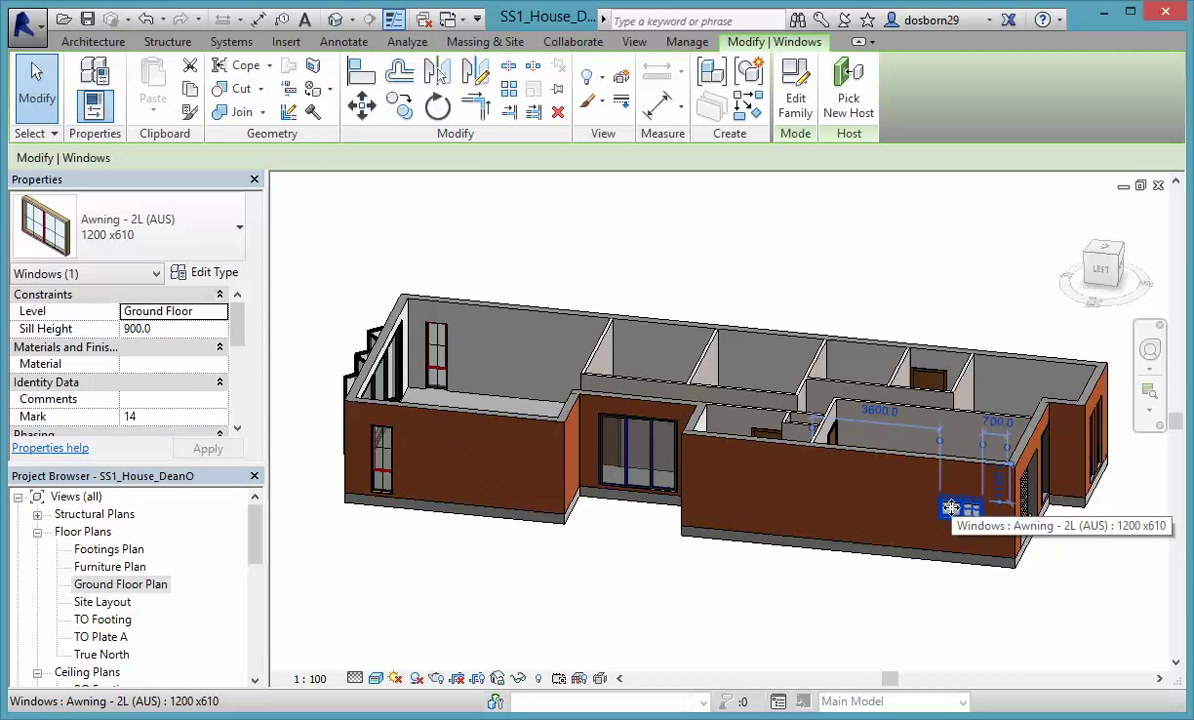
{"action": "left_click_drag", "start_coordinate": [235, 345], "coordinate": [235, 395]}
{"action": "left_click", "coordinate": [176, 381]}
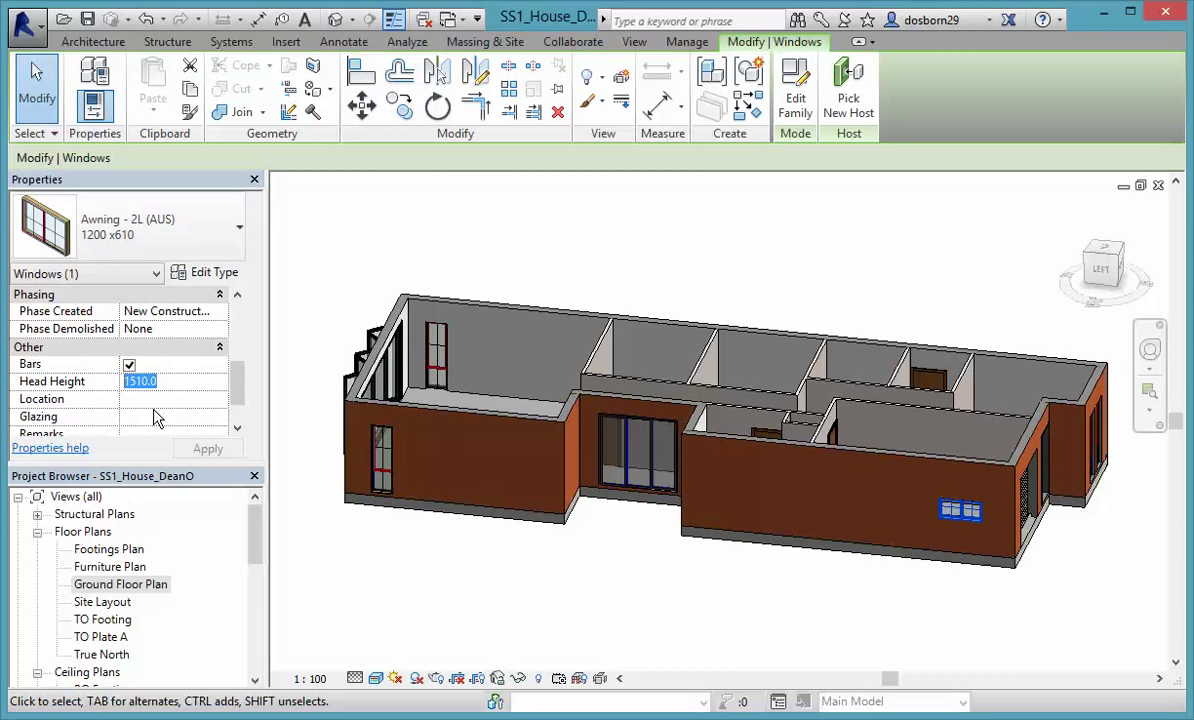
{"action": "type", "text": "2040"}
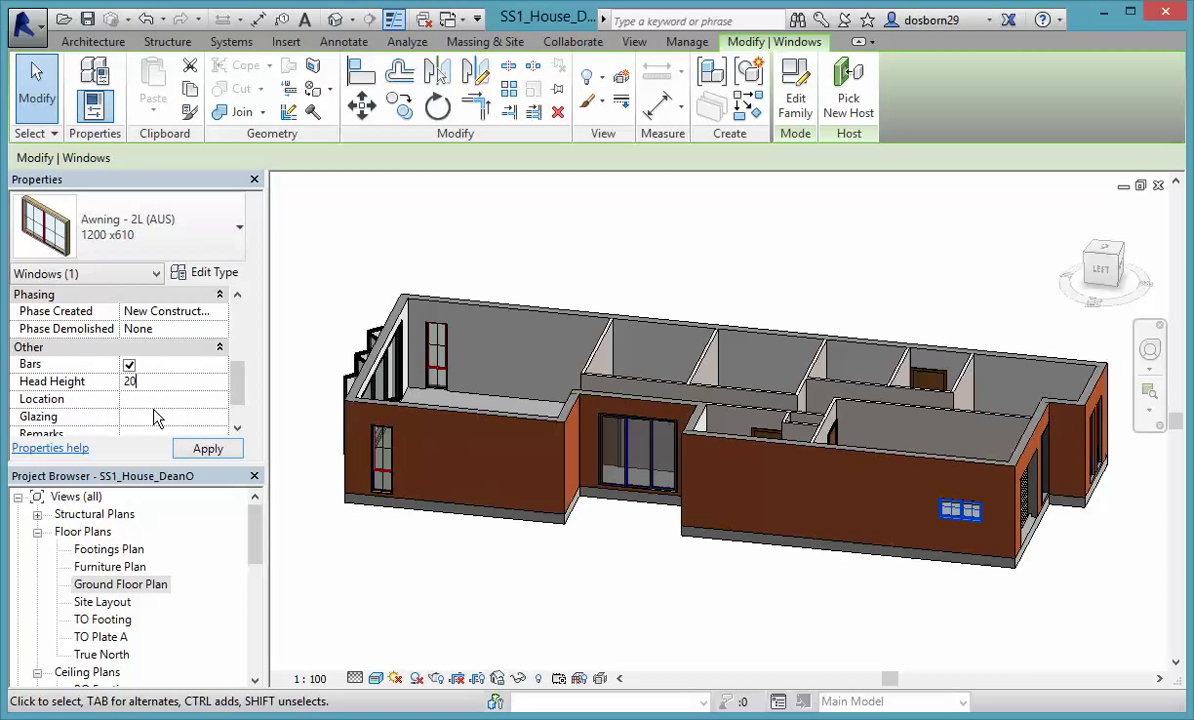
{"action": "left_click", "coordinate": [207, 449]}
{"action": "left_click", "coordinate": [633, 514]}
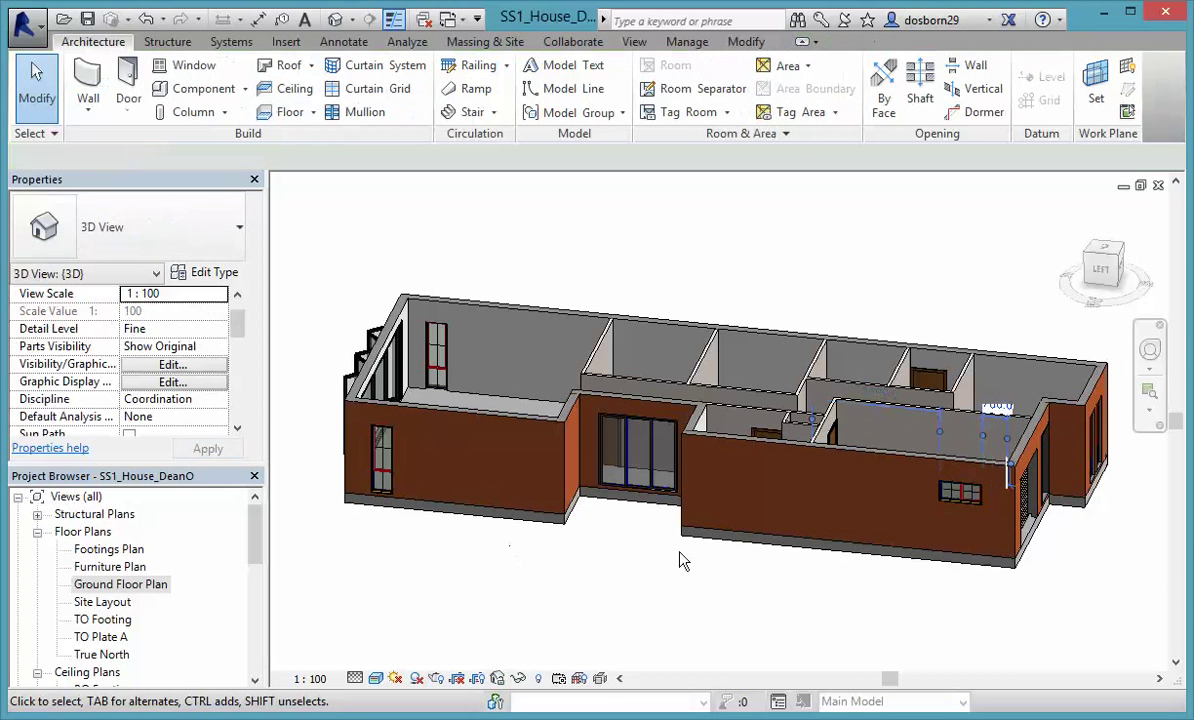
Return to the Ground Floor Plan and check its View Range offsets, including the cut plane
{"action": "double_click", "coordinate": [120, 586]}
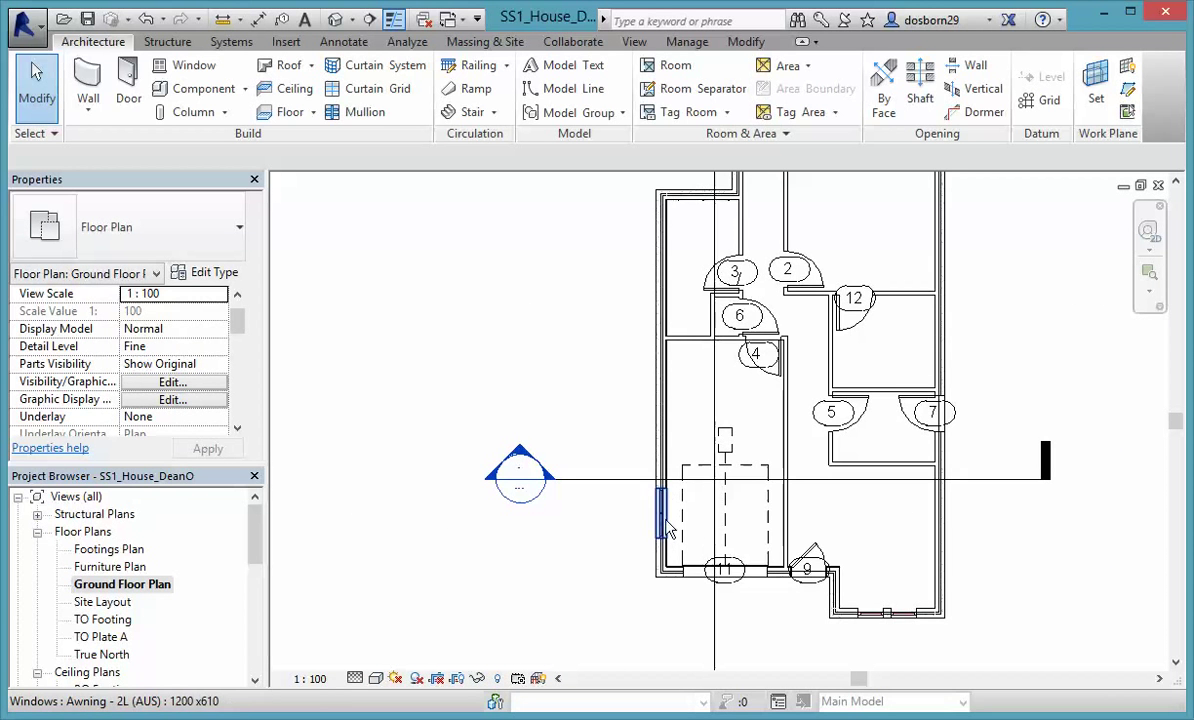
{"action": "scroll", "coordinate": [562, 560], "scroll_direction": "down", "scroll_amount": 2}
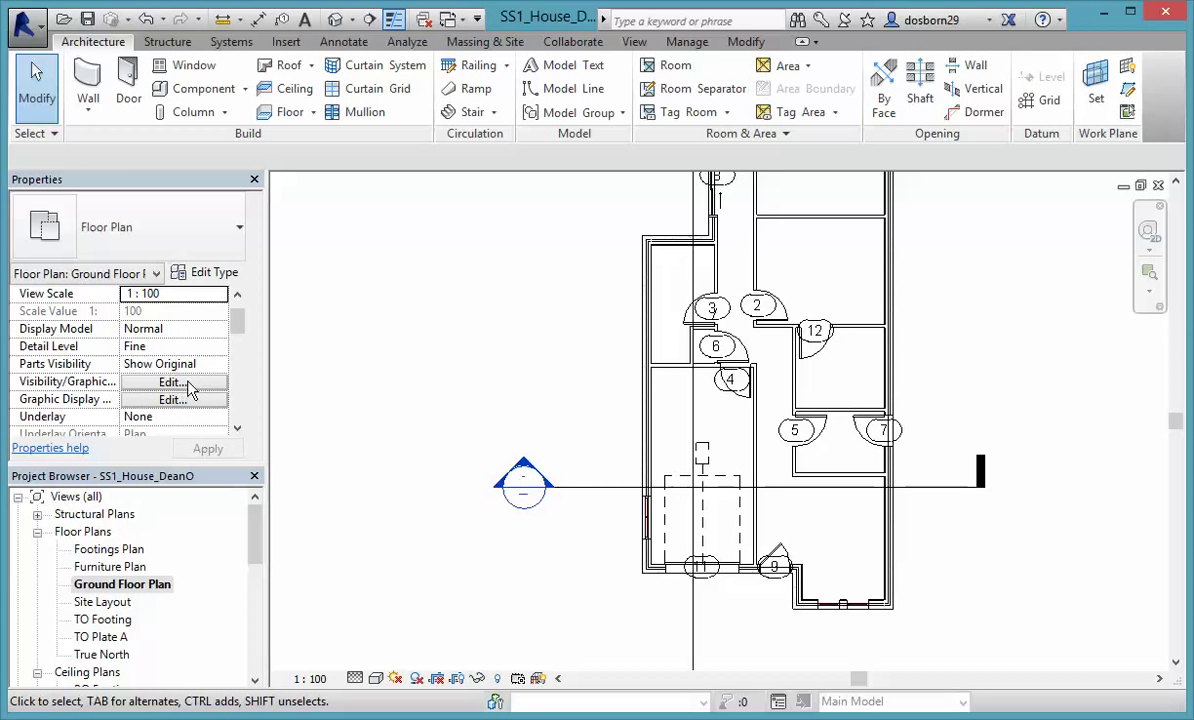
{"action": "left_click_drag", "start_coordinate": [235, 318], "coordinate": [243, 401]}
{"action": "left_click", "coordinate": [165, 329]}
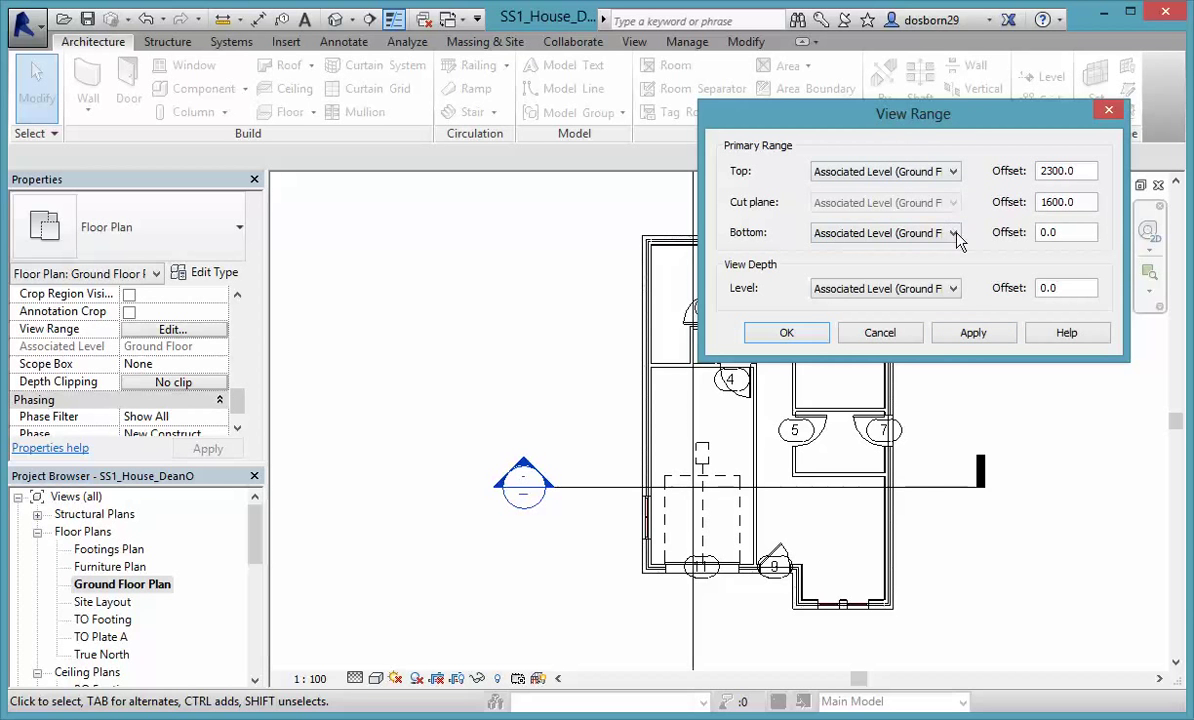
{"action": "left_click", "coordinate": [970, 334]}
{"action": "left_click", "coordinate": [879, 333]}
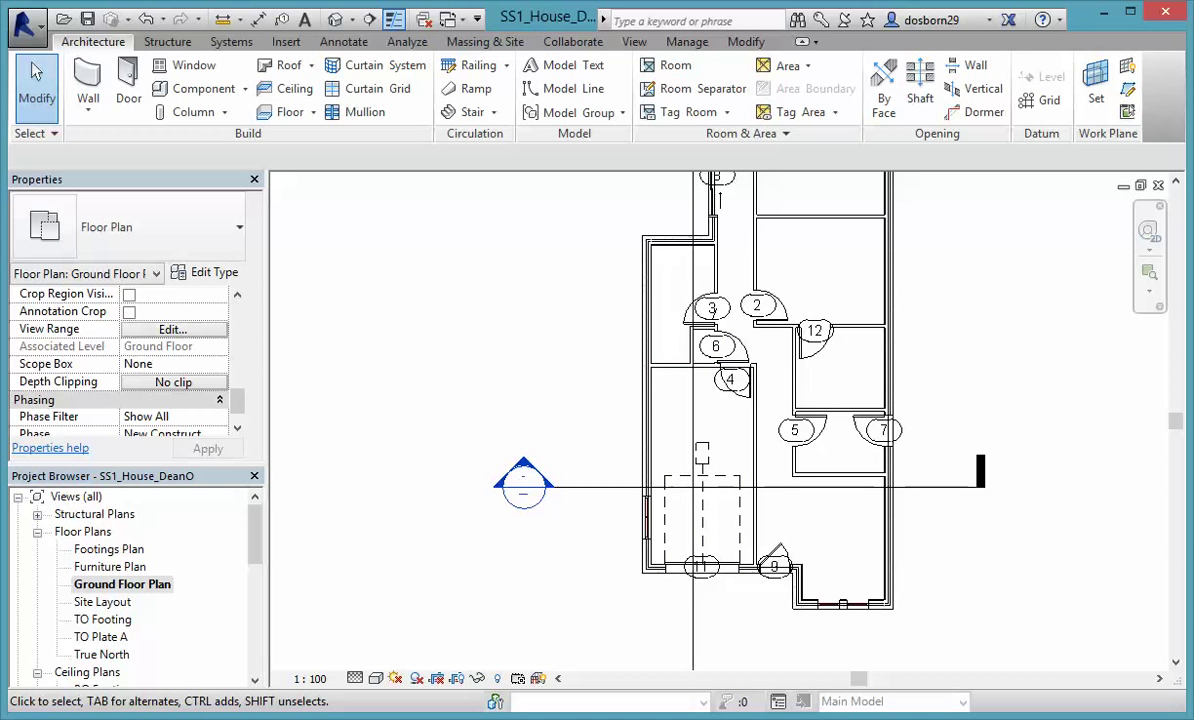
Switch back to the default 3D view of the house
{"action": "key", "text": "ctrl+Tab"}
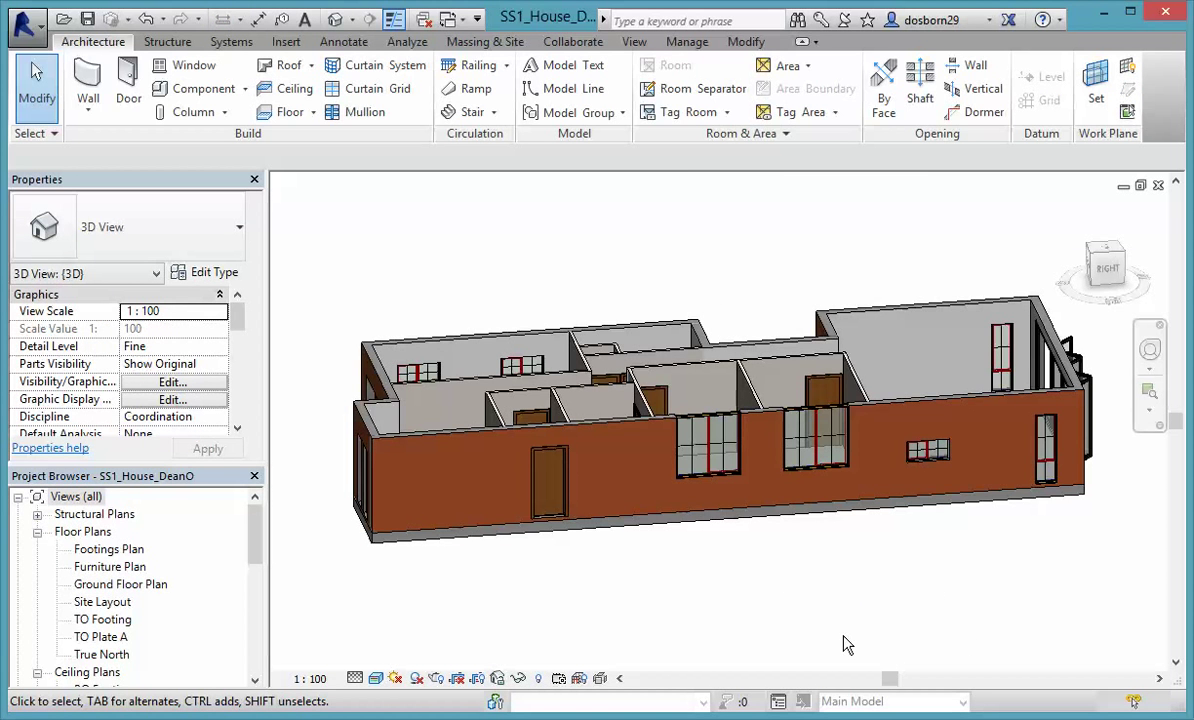
{"action": "left_click", "coordinate": [806, 468]}
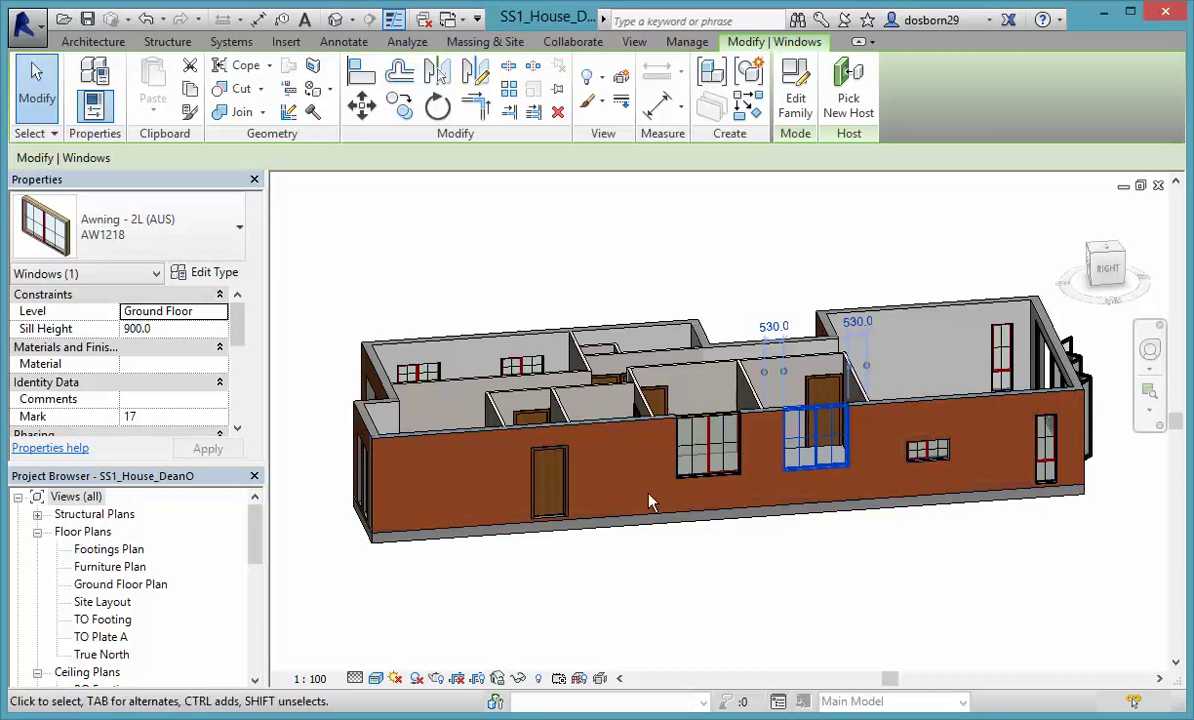
{"action": "left_click", "coordinate": [713, 463], "text": "ctrl"}
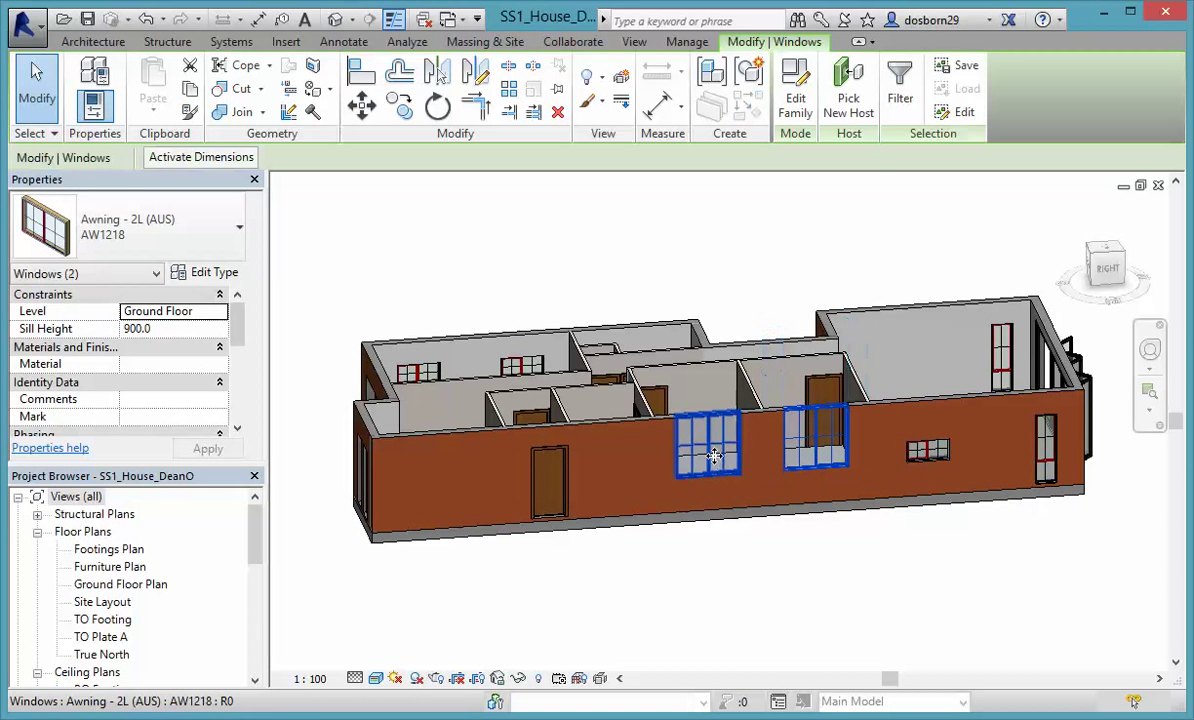
{"action": "left_click", "coordinate": [931, 452], "text": "ctrl"}
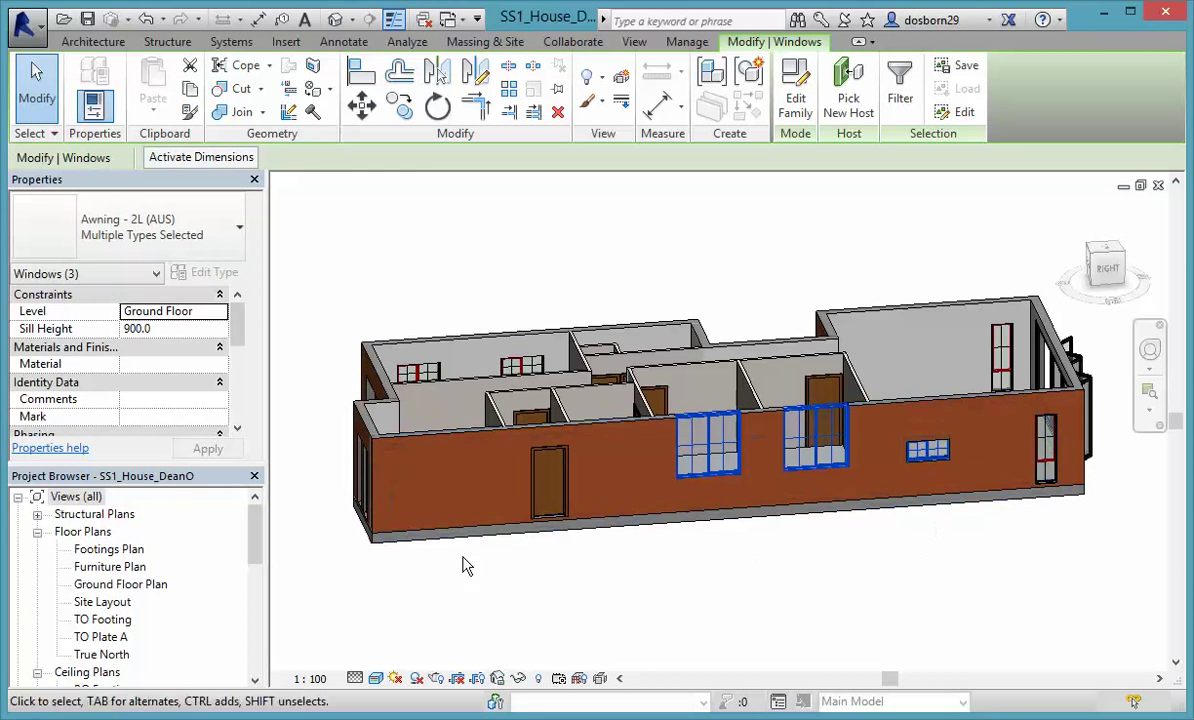
{"action": "left_click_drag", "start_coordinate": [236, 322], "coordinate": [235, 358]}
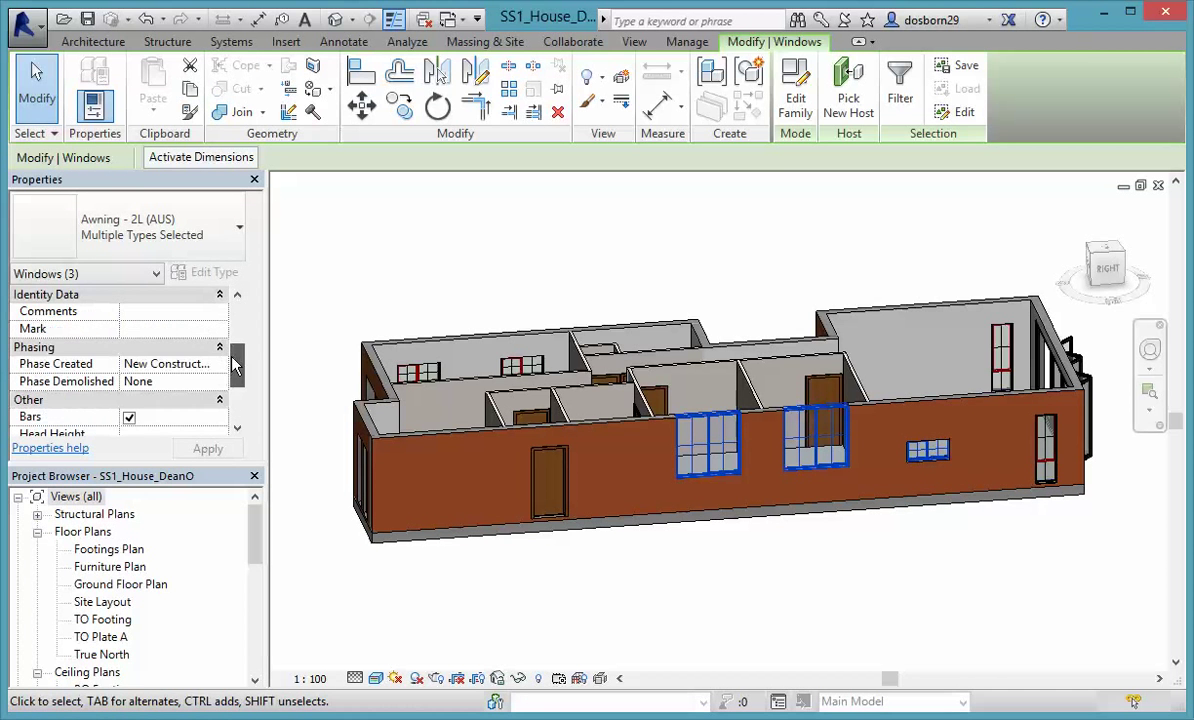
{"action": "left_click", "coordinate": [958, 571]}
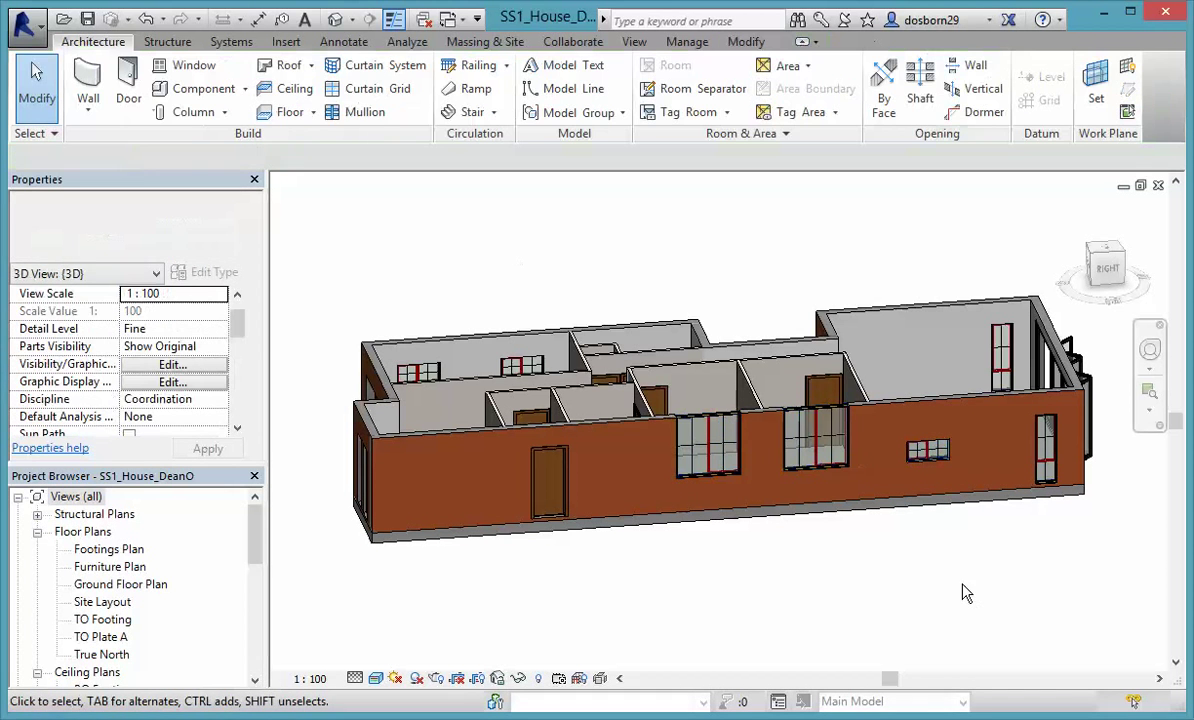
Set the head height of both AW1218 awning windows in the long side wall to 2040
{"action": "left_click", "coordinate": [829, 462]}
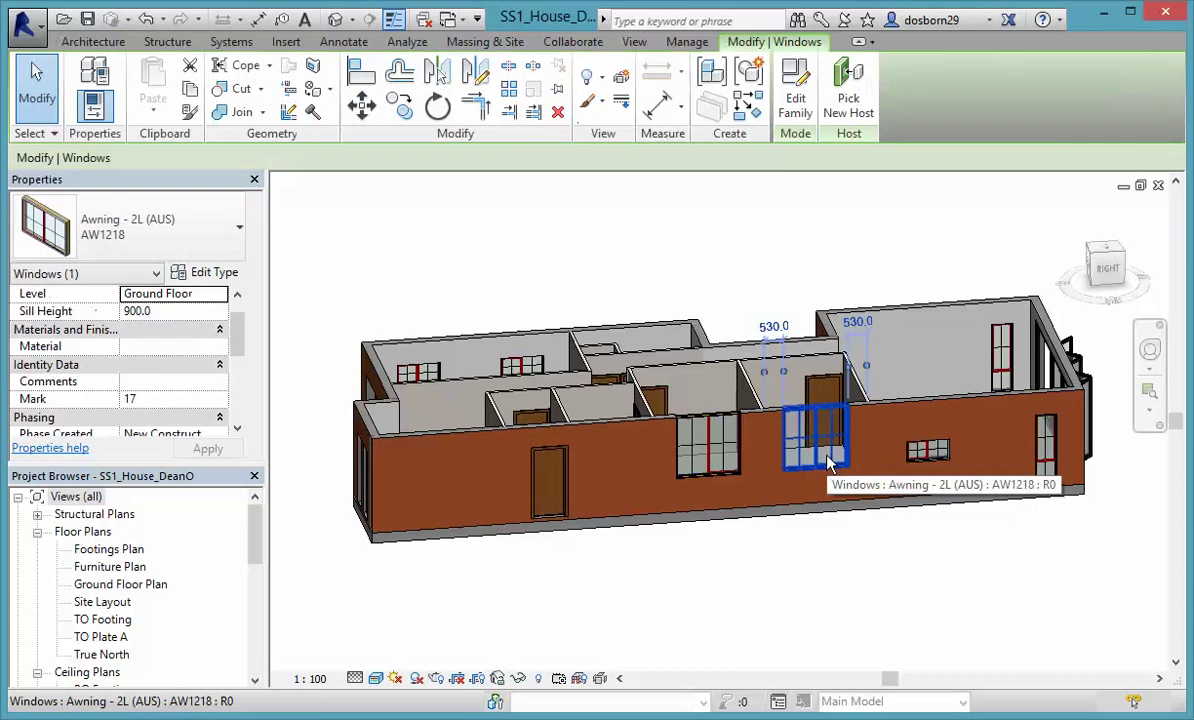
{"action": "left_click", "coordinate": [720, 452], "text": "ctrl"}
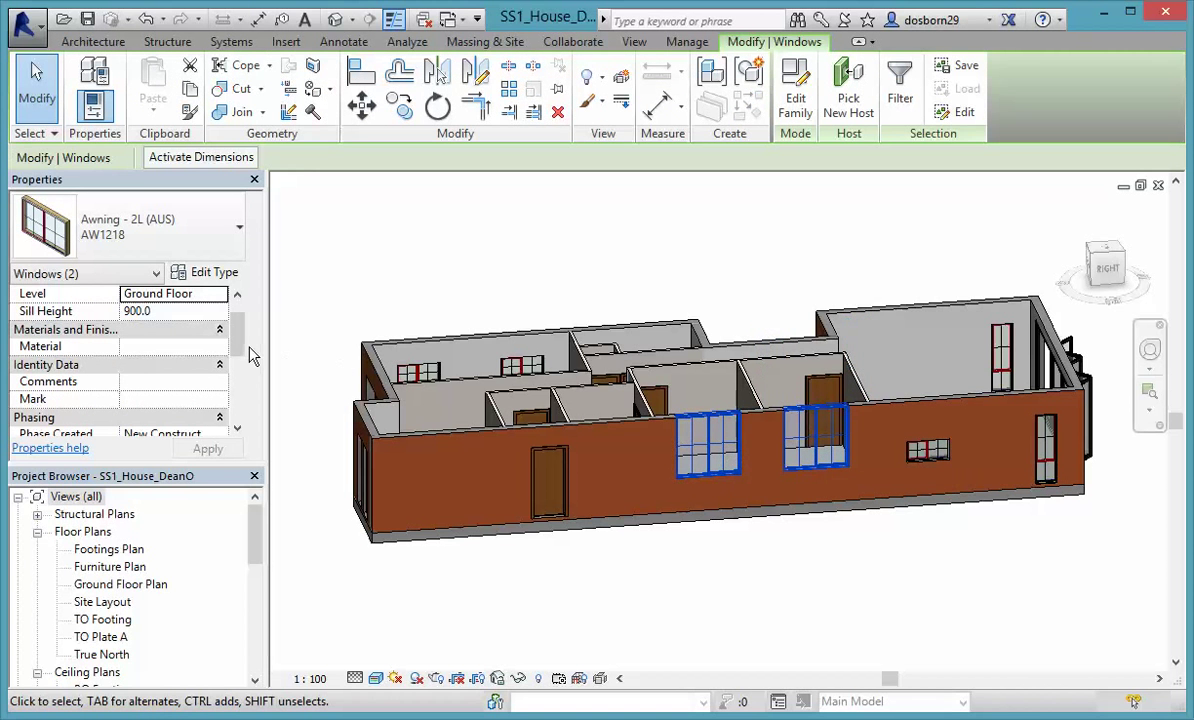
{"action": "left_click_drag", "start_coordinate": [236, 331], "coordinate": [237, 393]}
{"action": "left_click", "coordinate": [158, 365]}
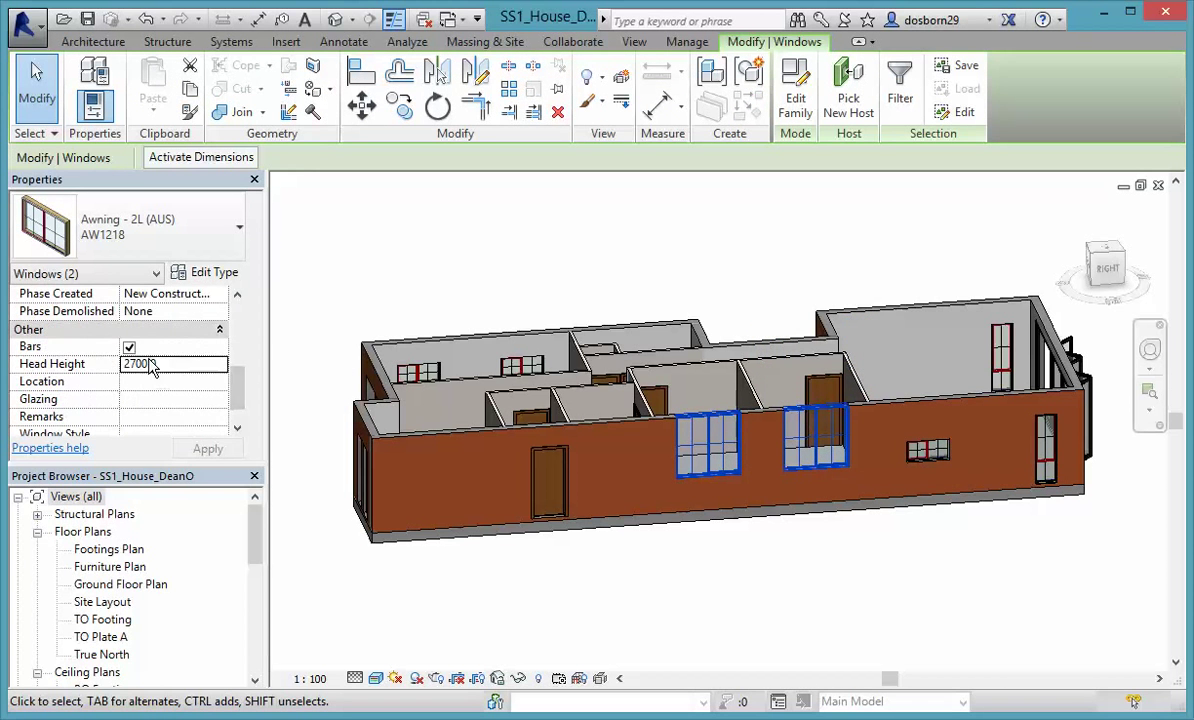
{"action": "double_click", "coordinate": [155, 363]}
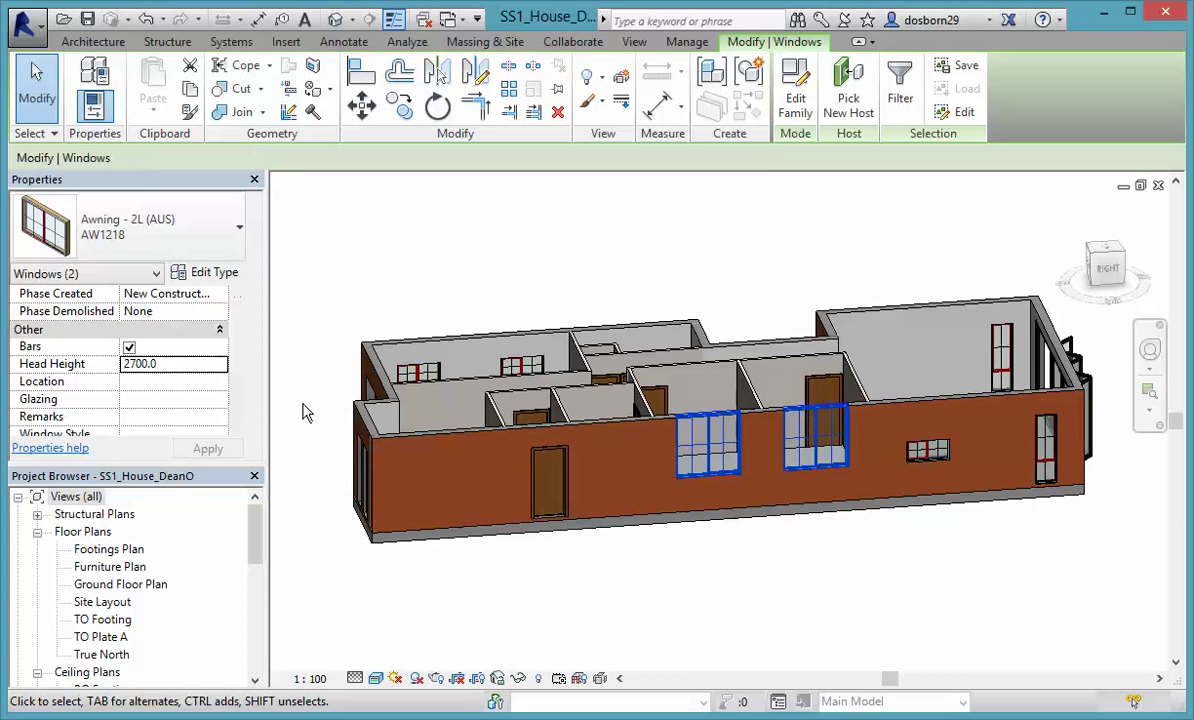
{"action": "double_click", "coordinate": [168, 364]}
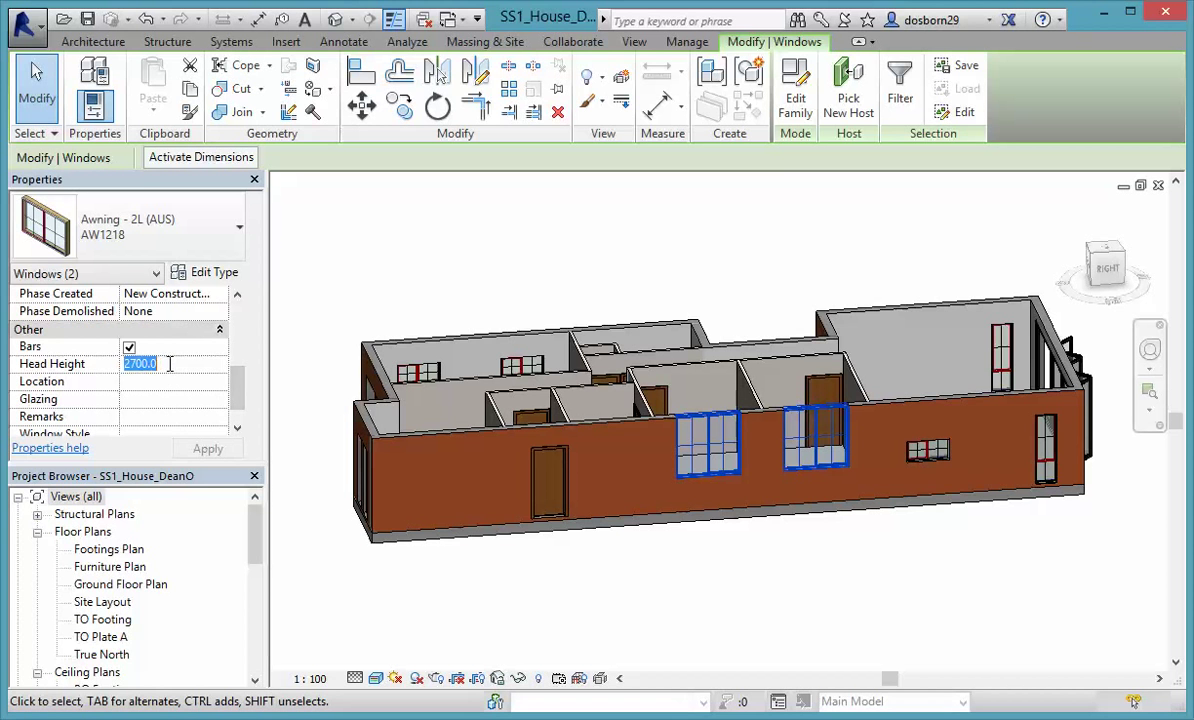
{"action": "type", "text": "204"}
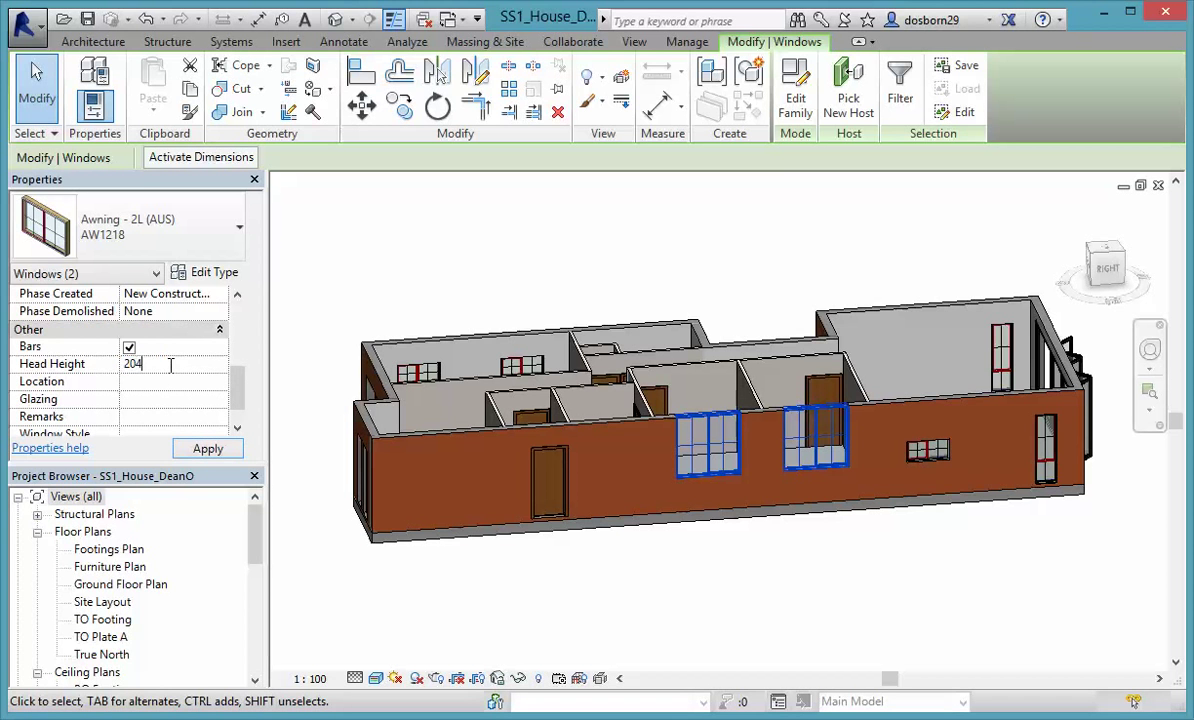
{"action": "type", "text": "0"}
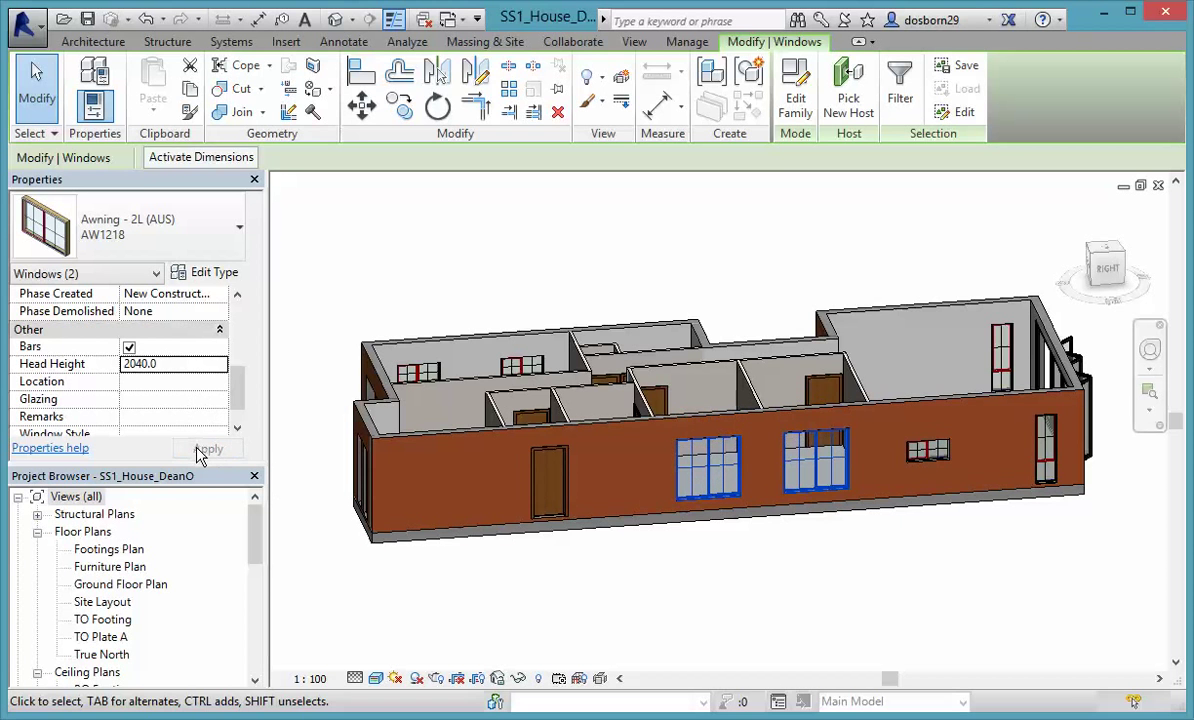
Set the head height of the small 1200 x610 awning window in the same long wall to 2040
{"action": "left_click", "coordinate": [928, 454]}
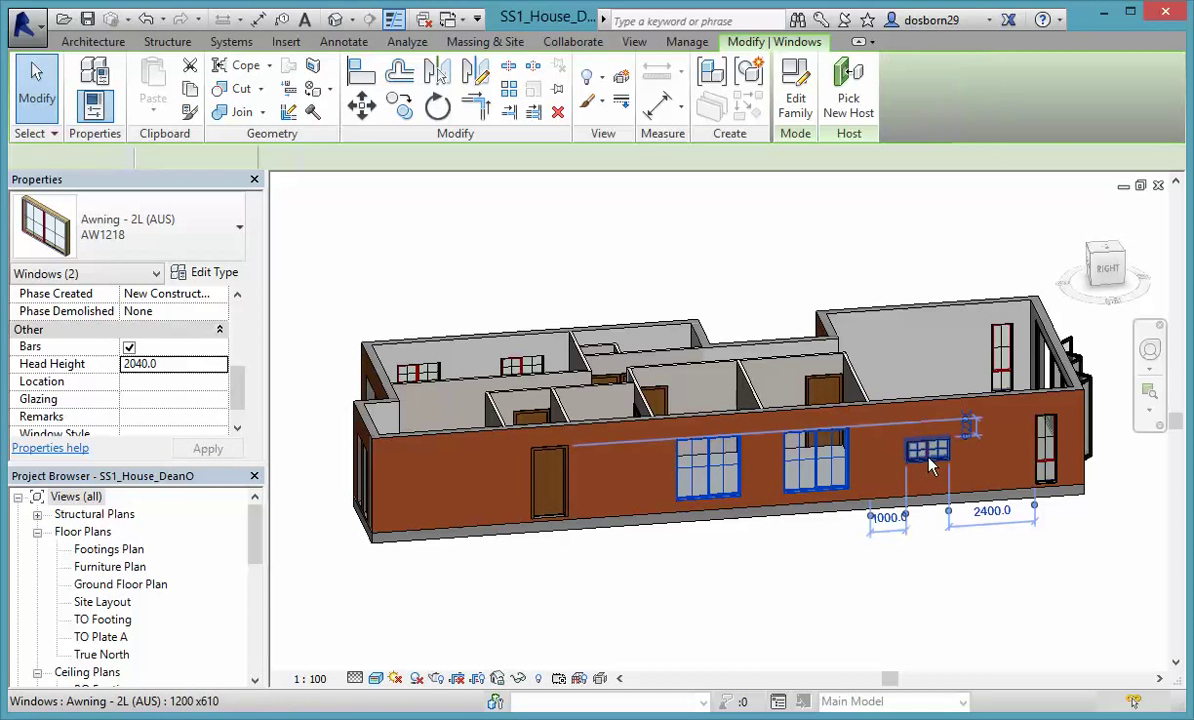
{"action": "left_click", "coordinate": [177, 364]}
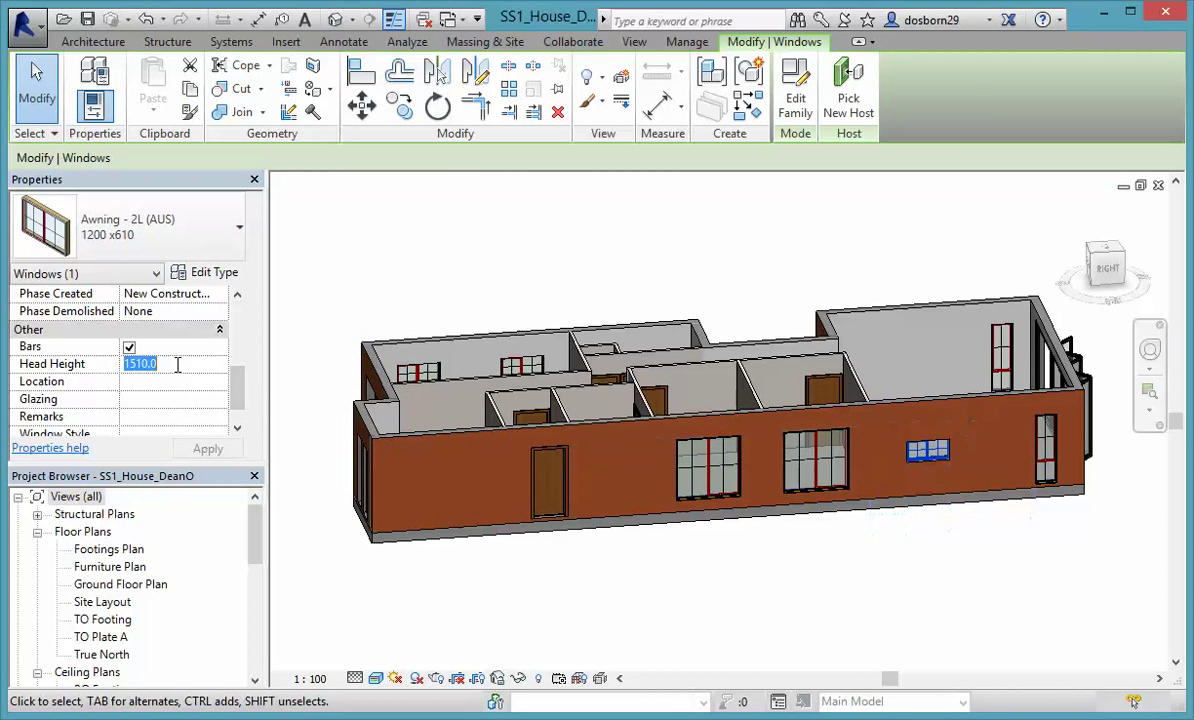
{"action": "type", "text": "204"}
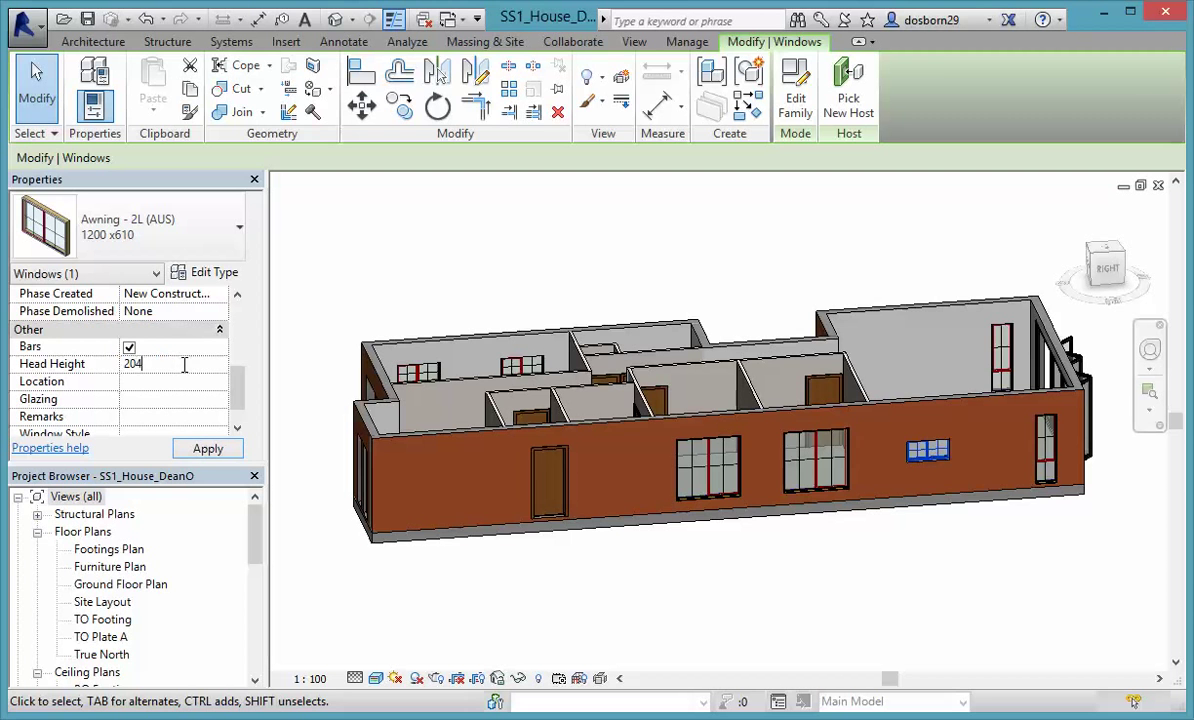
{"action": "type", "text": "0"}
{"action": "left_click", "coordinate": [500, 622]}
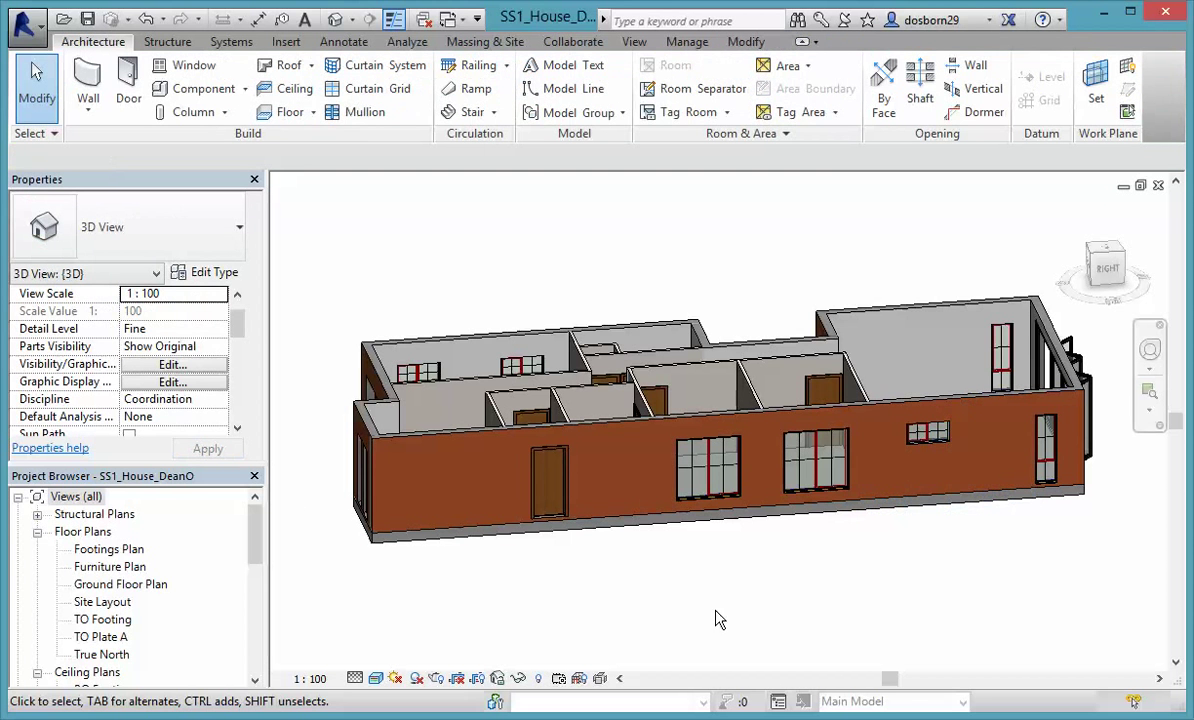
Change the small 1200 x610 awning window in the long side wall to type 1209 and set its head height to 2045
{"action": "left_click", "coordinate": [931, 440]}
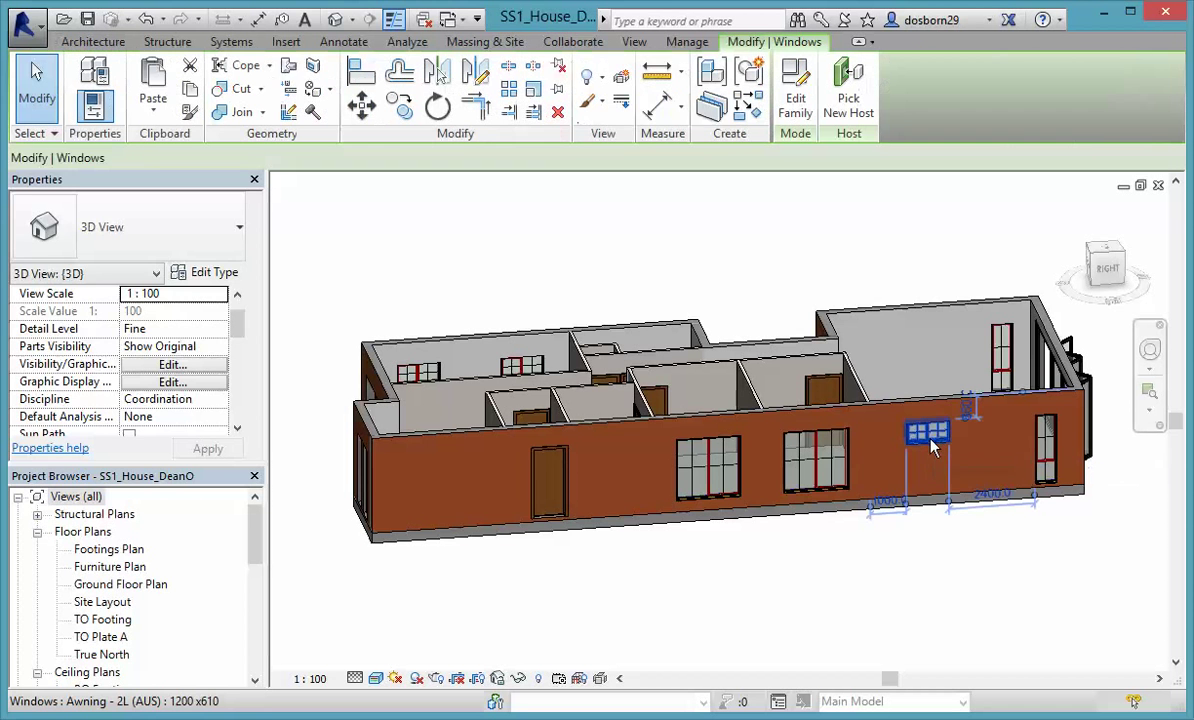
{"action": "left_click", "coordinate": [240, 232]}
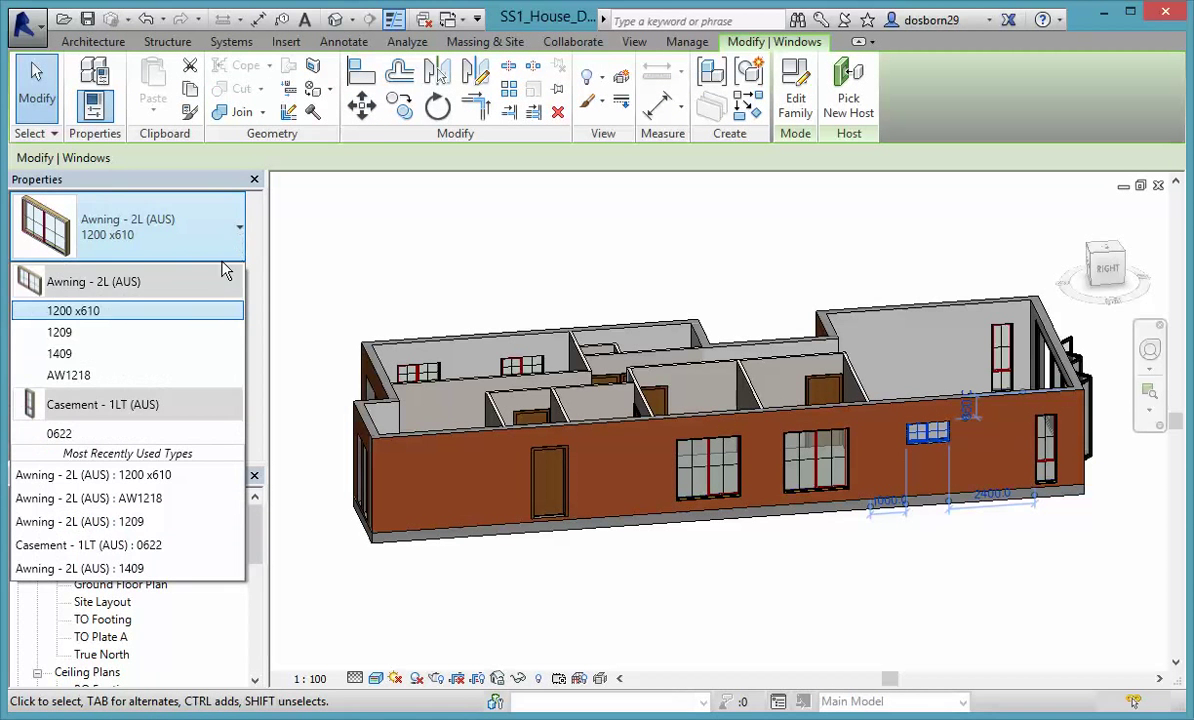
{"action": "left_click", "coordinate": [70, 340]}
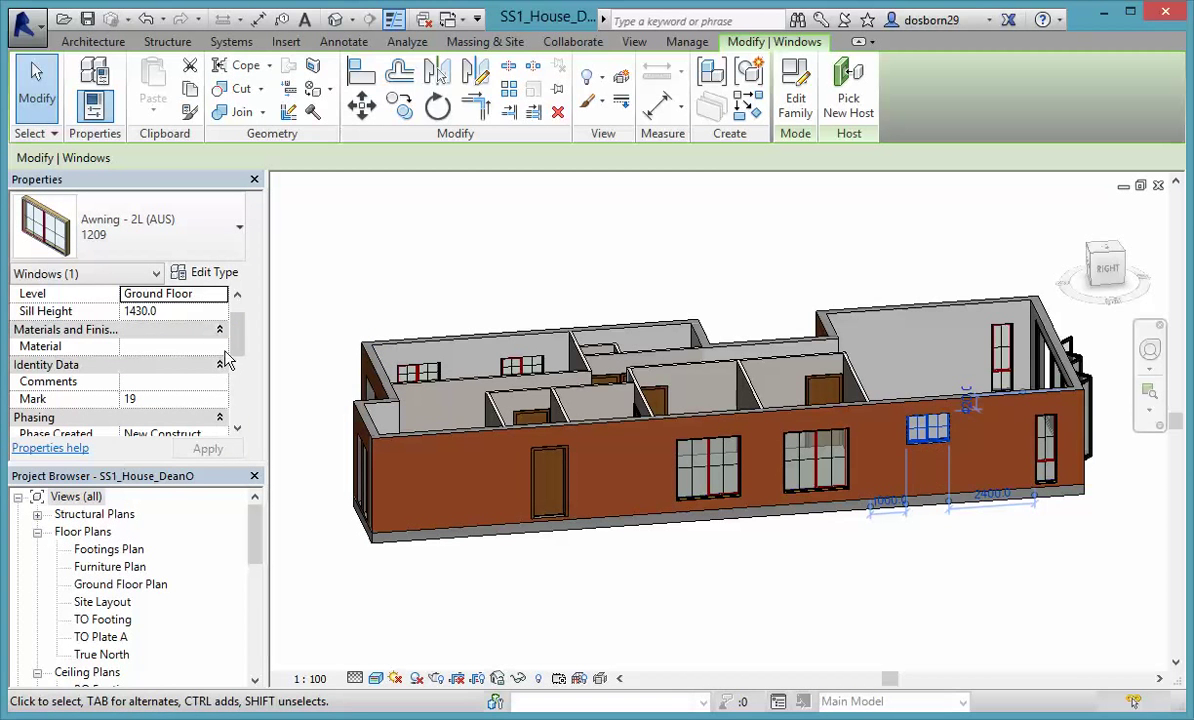
{"action": "scroll", "coordinate": [230, 358], "scroll_direction": "down", "scroll_amount": 5}
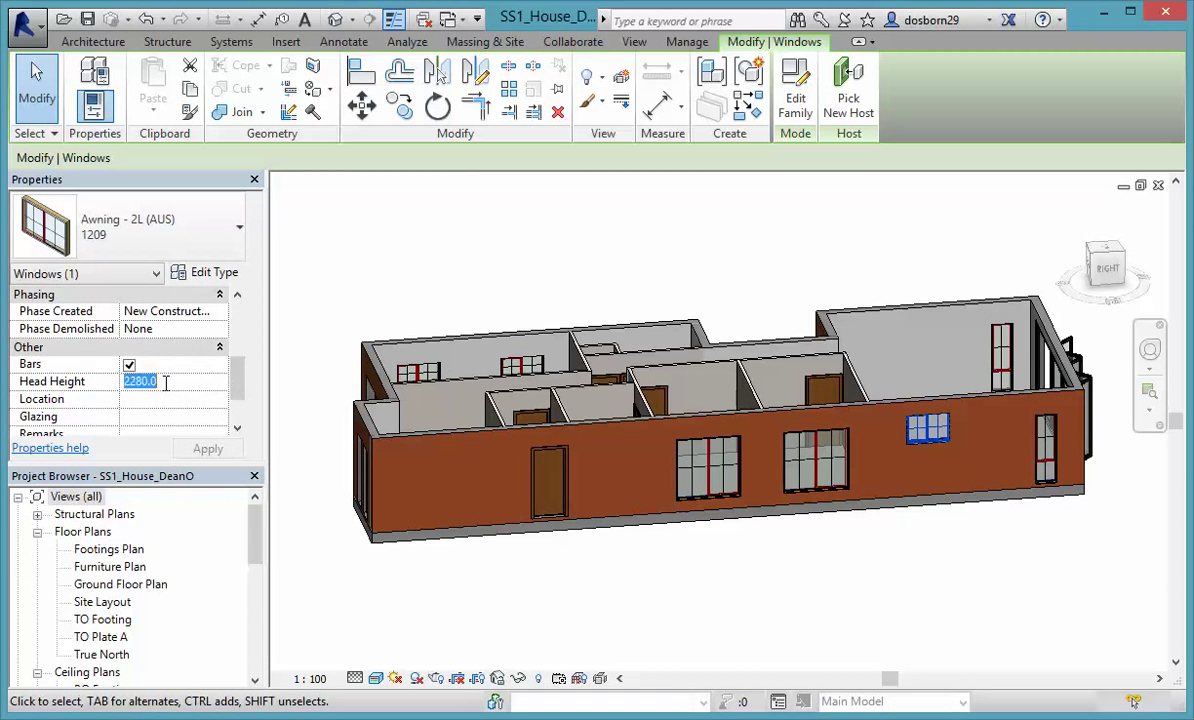
{"action": "type", "text": "204"}
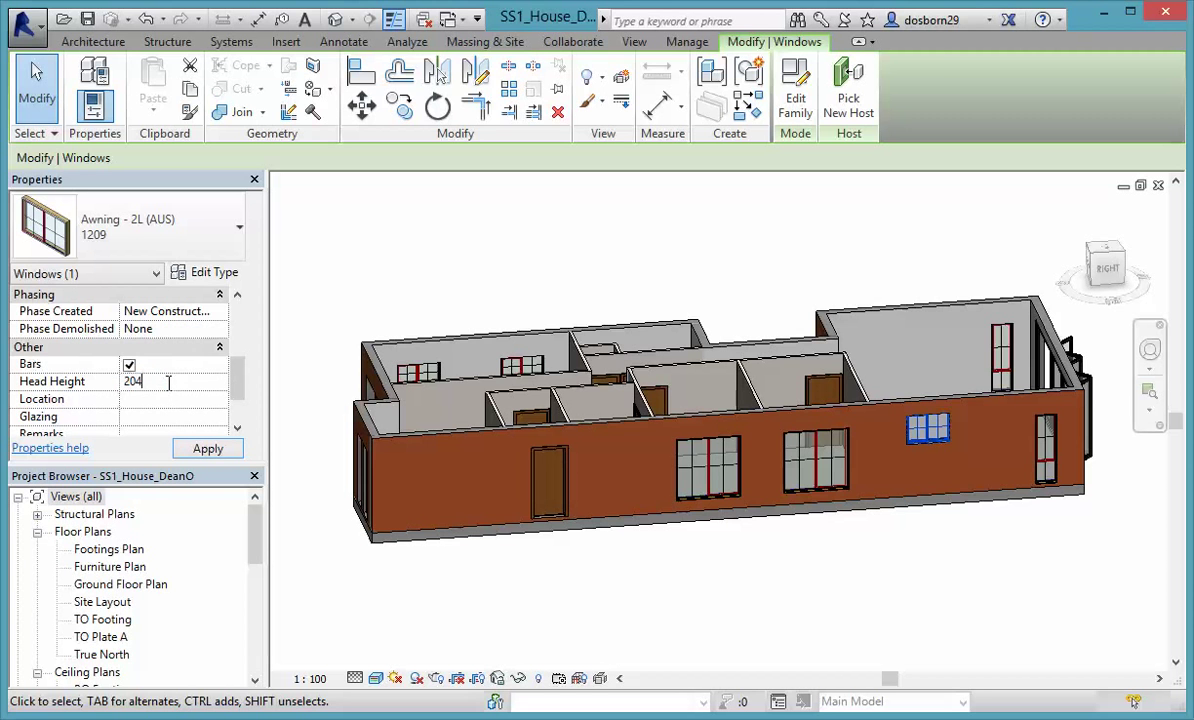
{"action": "type", "text": "5"}
{"action": "left_click", "coordinate": [379, 629]}
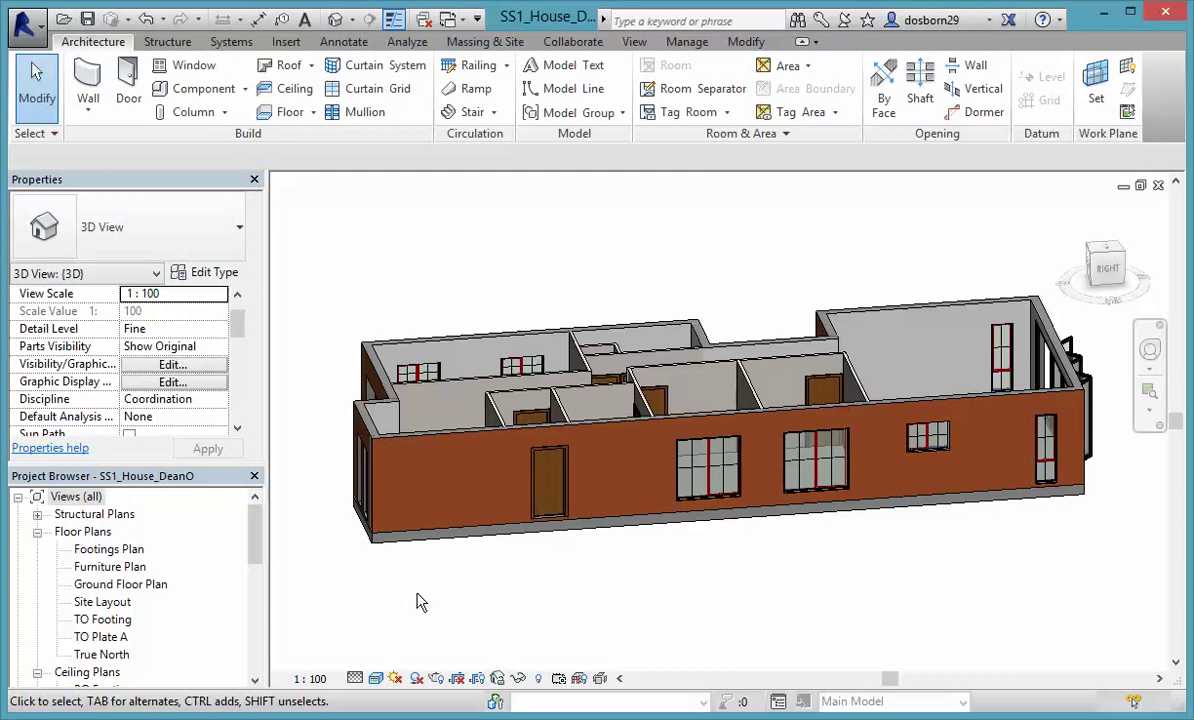
Return to the Ground Floor Plan and look over the windows placed around the house
{"action": "double_click", "coordinate": [112, 588]}
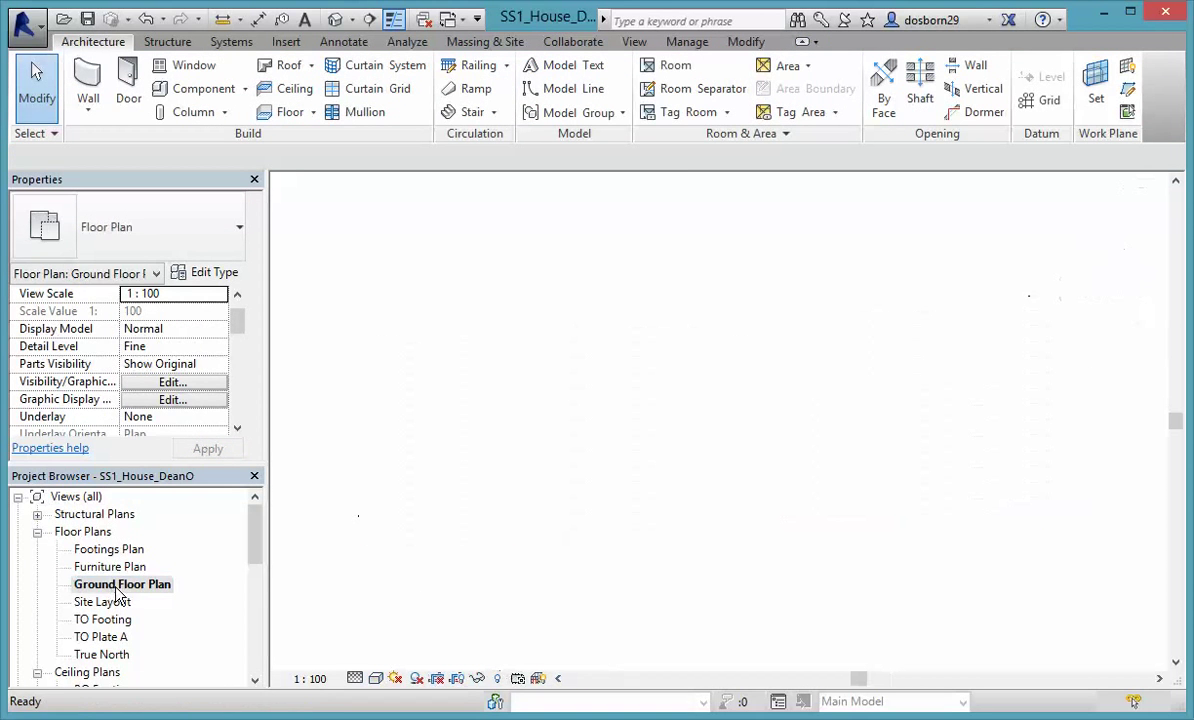
{"action": "scroll", "coordinate": [440, 480], "scroll_direction": "up", "scroll_amount": 2}
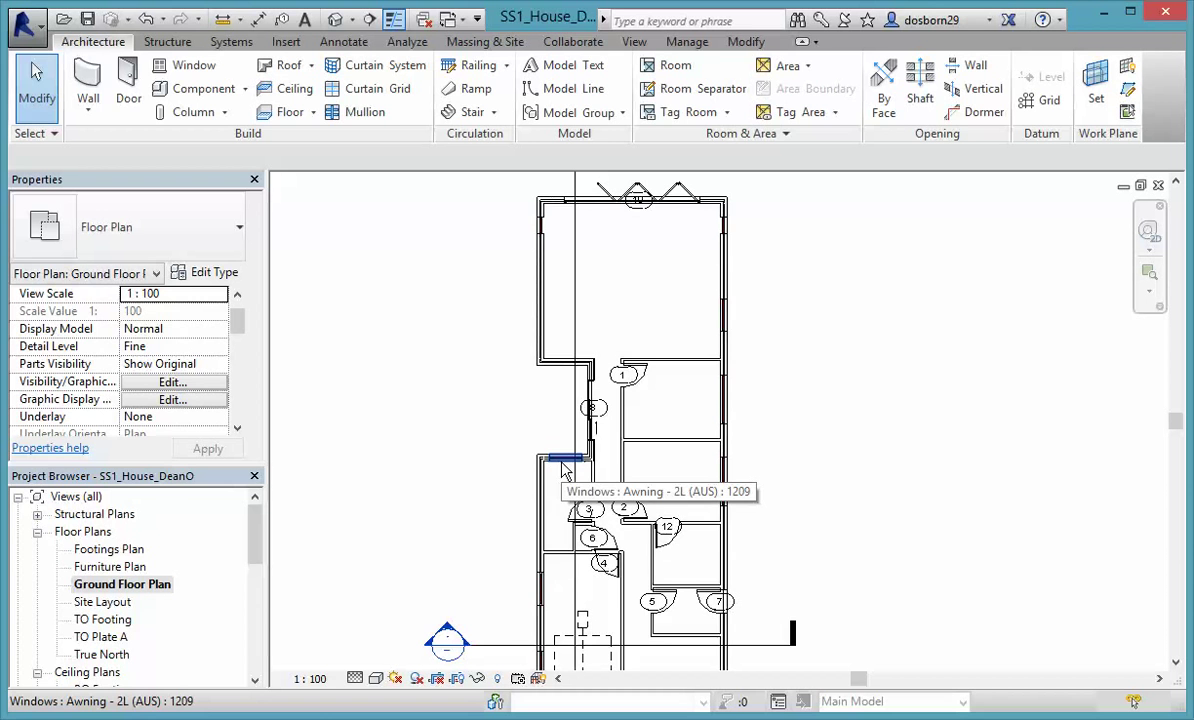
{"action": "middle_click_drag", "start_coordinate": [445, 474], "coordinate": [466, 362]}
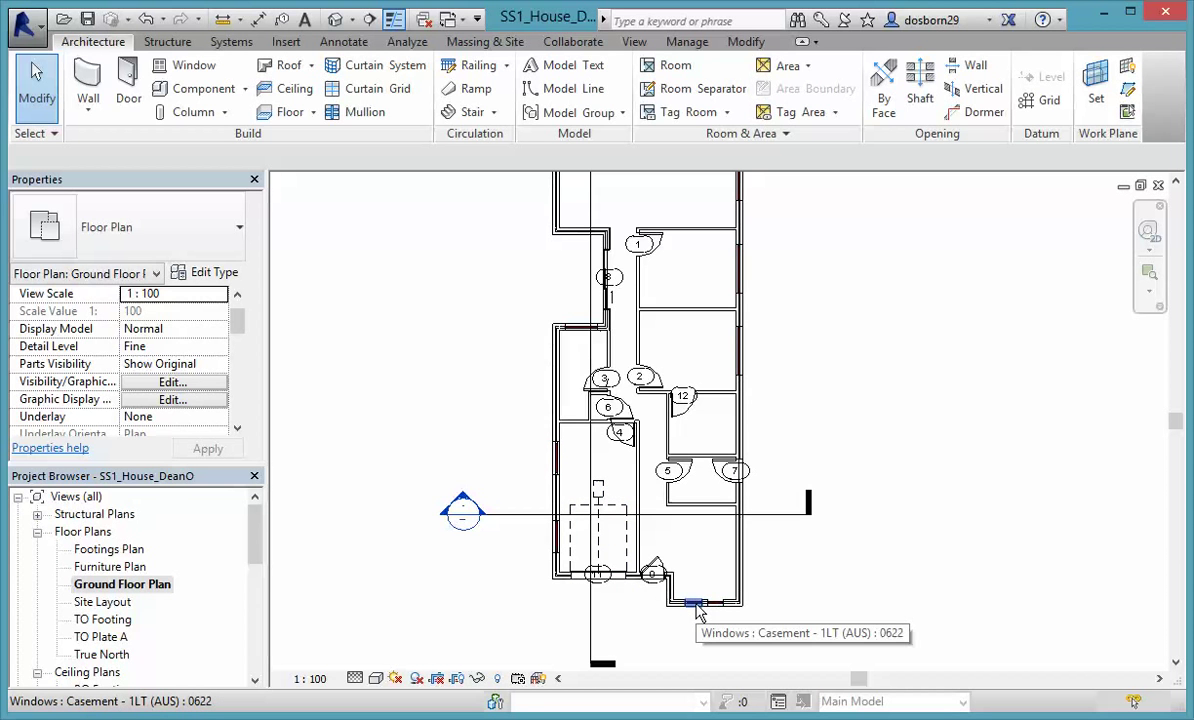
{"action": "scroll", "coordinate": [818, 565], "scroll_direction": "down", "scroll_amount": 2}
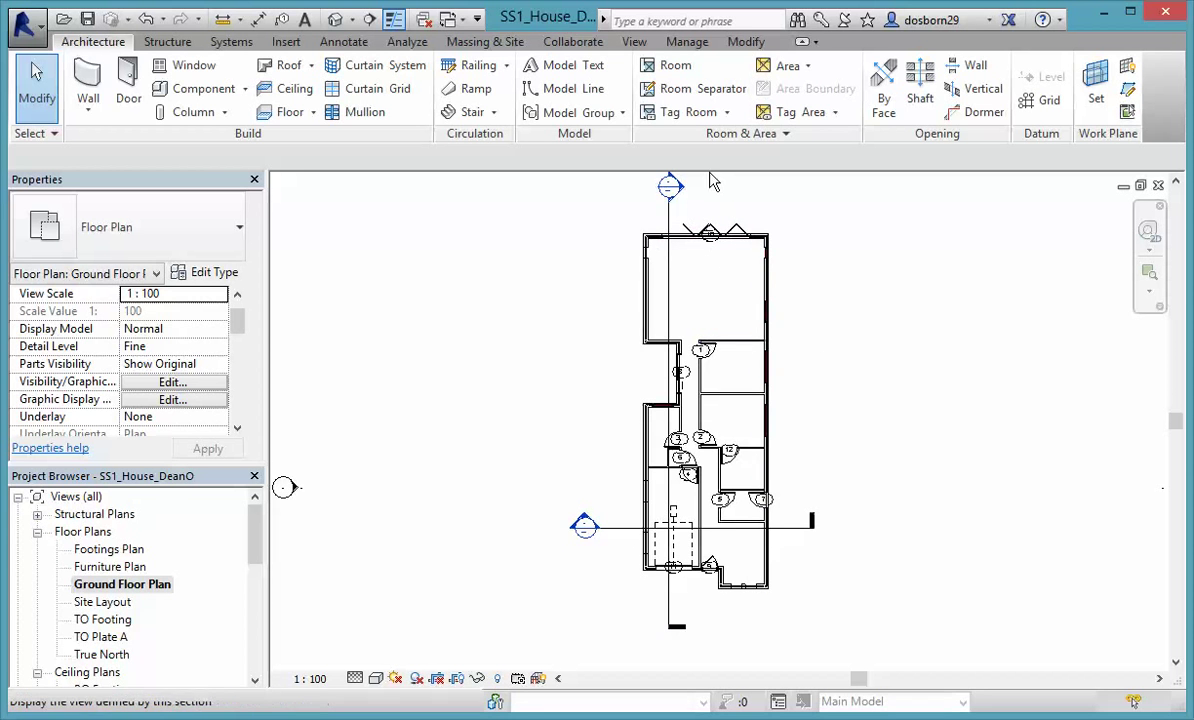
Tag the four windows along the plan's right-hand outer wall by category, with horizontal tags and attached leaders
{"action": "left_click", "coordinate": [344, 42]}
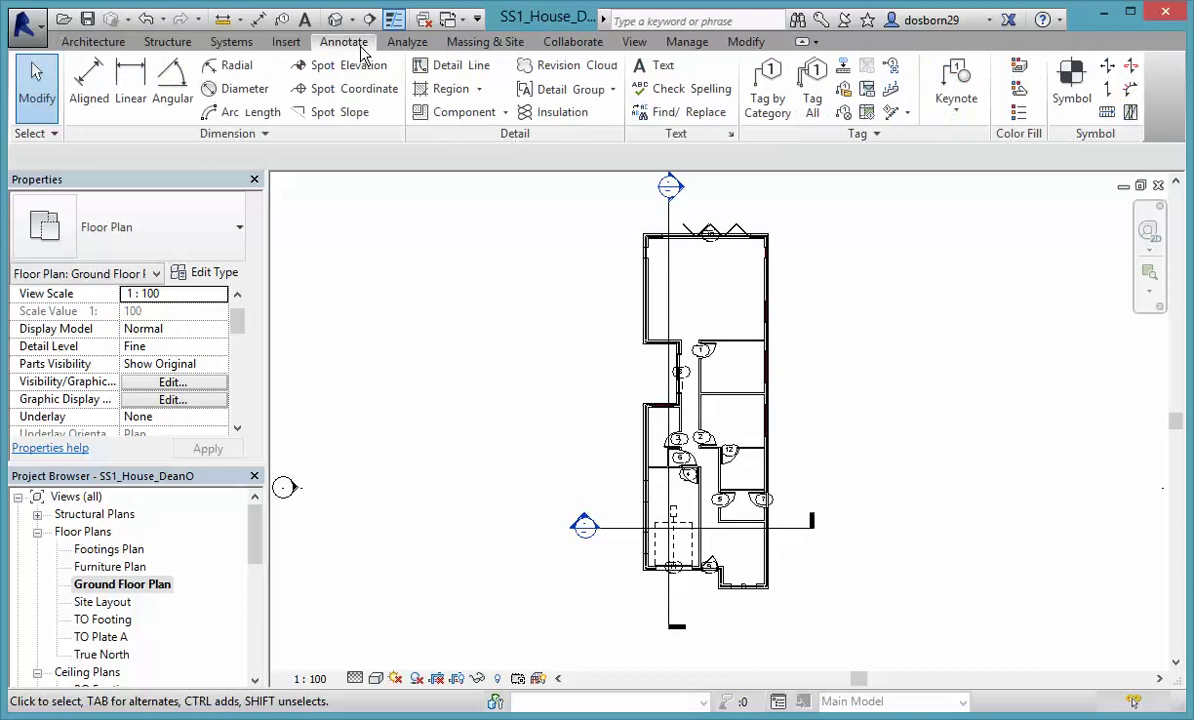
{"action": "left_click", "coordinate": [766, 85]}
{"action": "scroll", "coordinate": [788, 346], "scroll_direction": "up", "scroll_amount": 2}
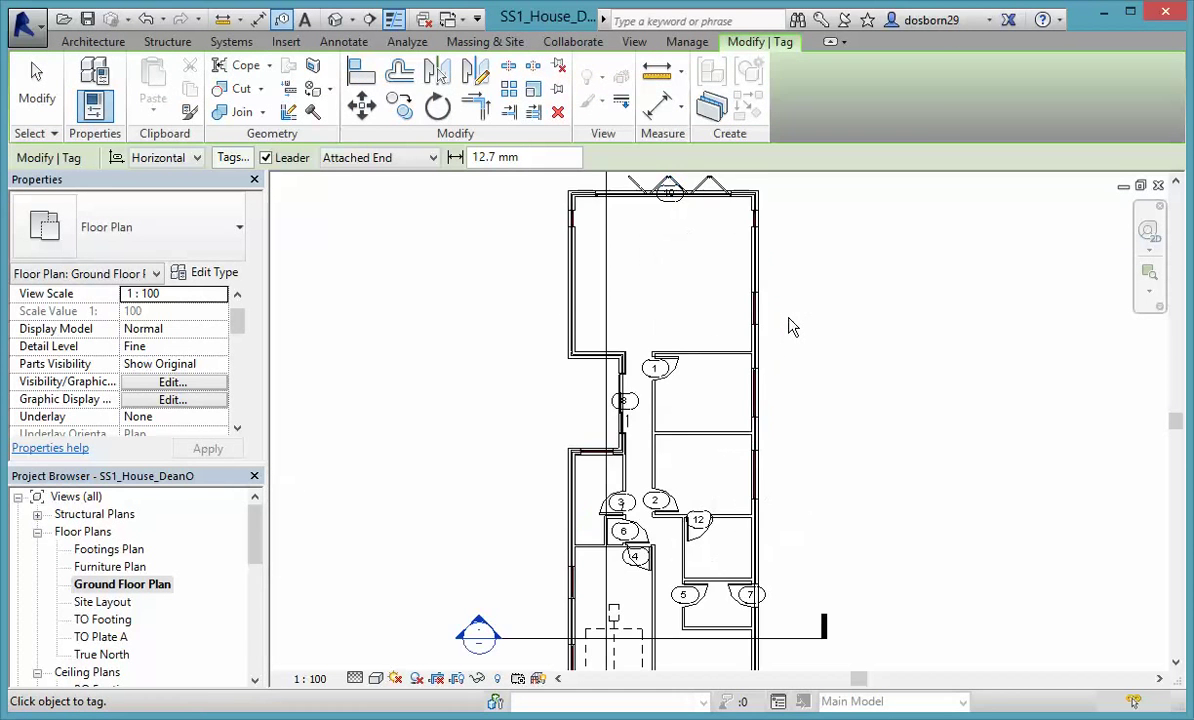
{"action": "scroll", "coordinate": [787, 300], "scroll_direction": "down", "scroll_amount": 1}
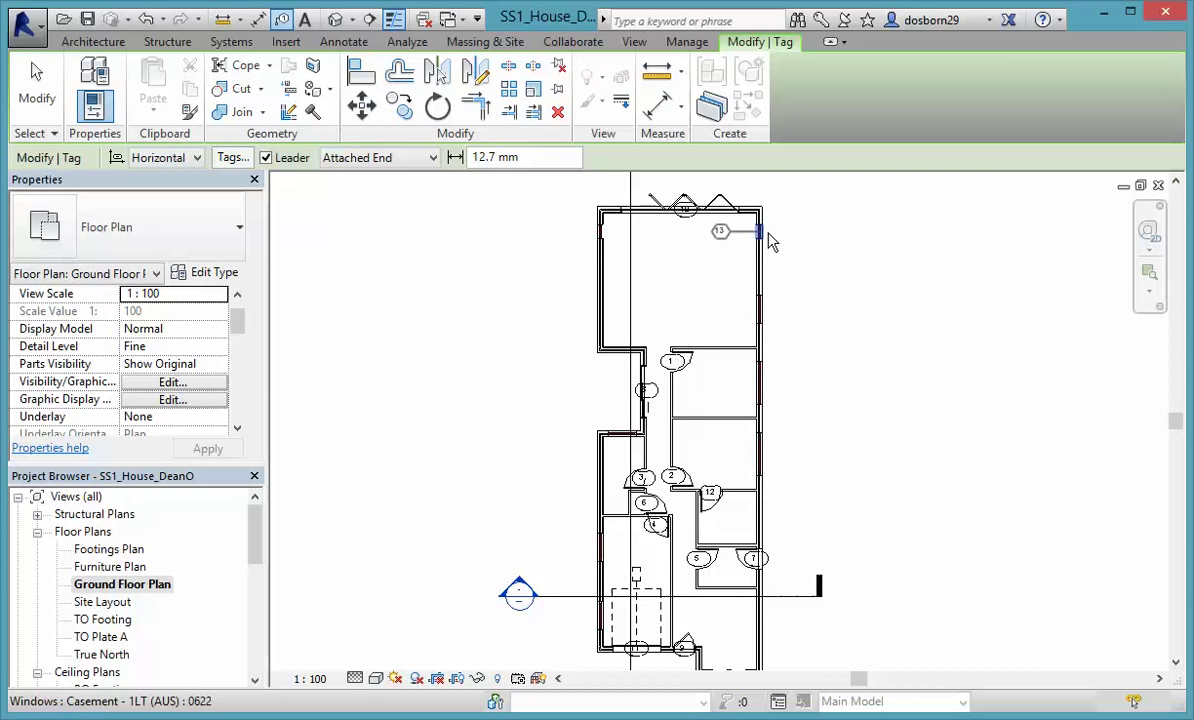
{"action": "left_click", "coordinate": [774, 239]}
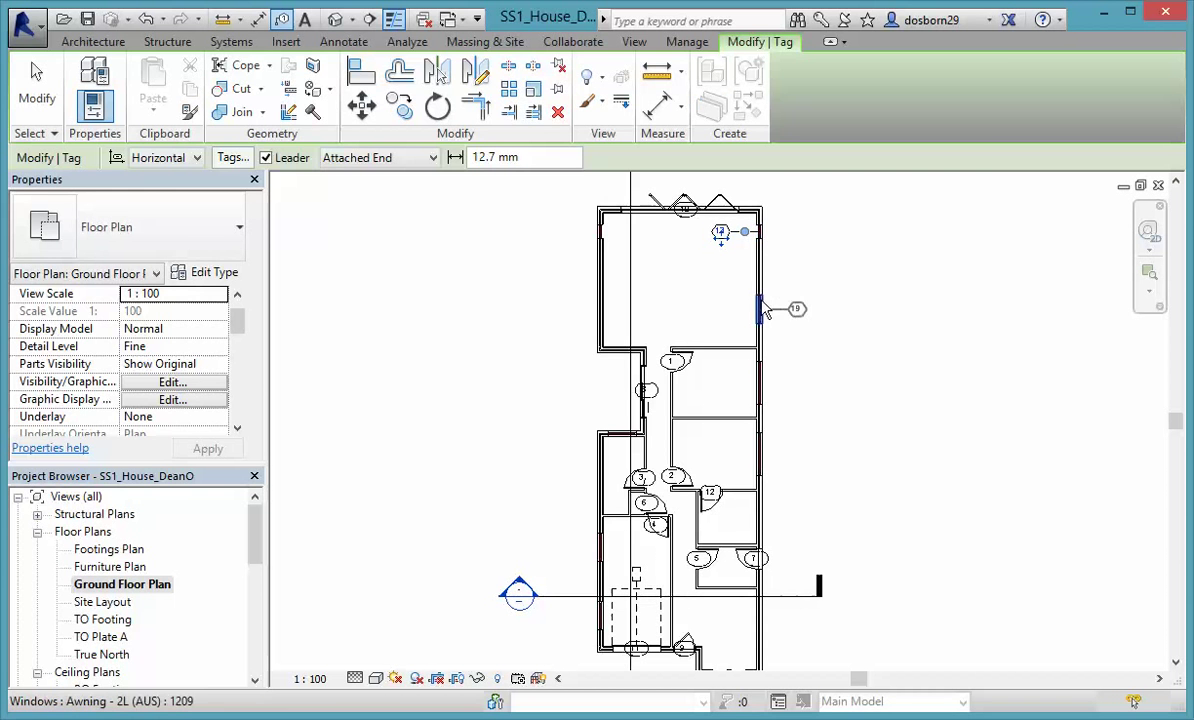
{"action": "left_click", "coordinate": [769, 319]}
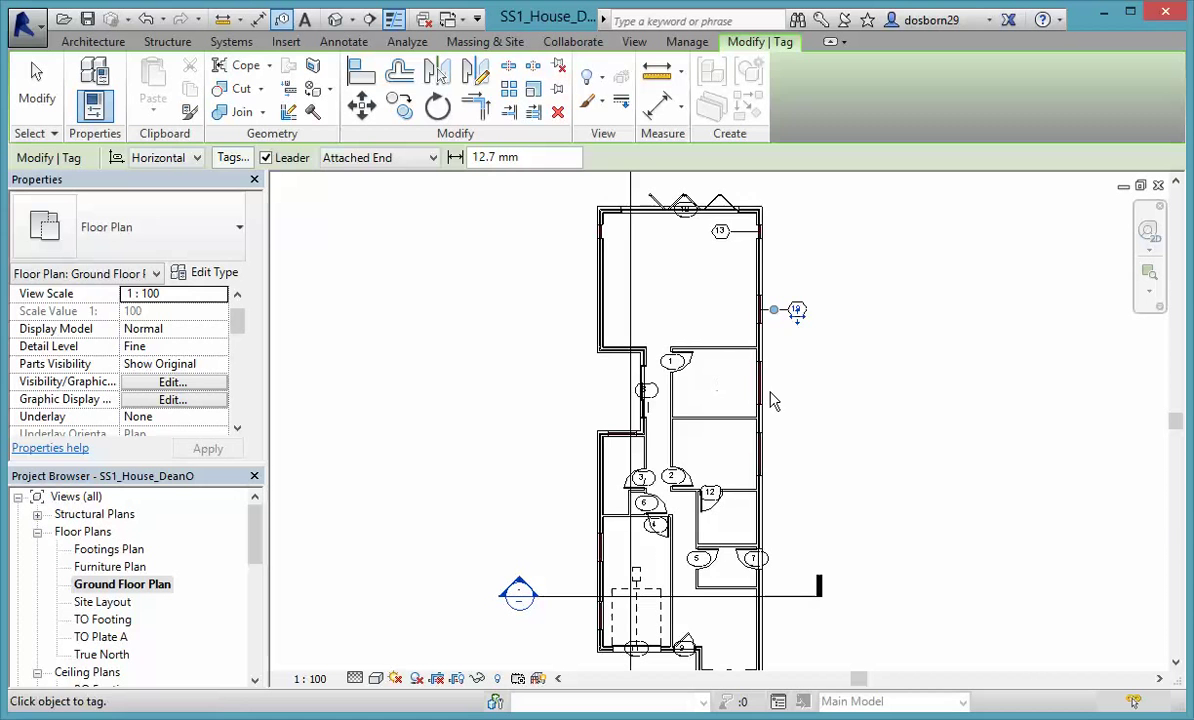
{"action": "left_click", "coordinate": [770, 394]}
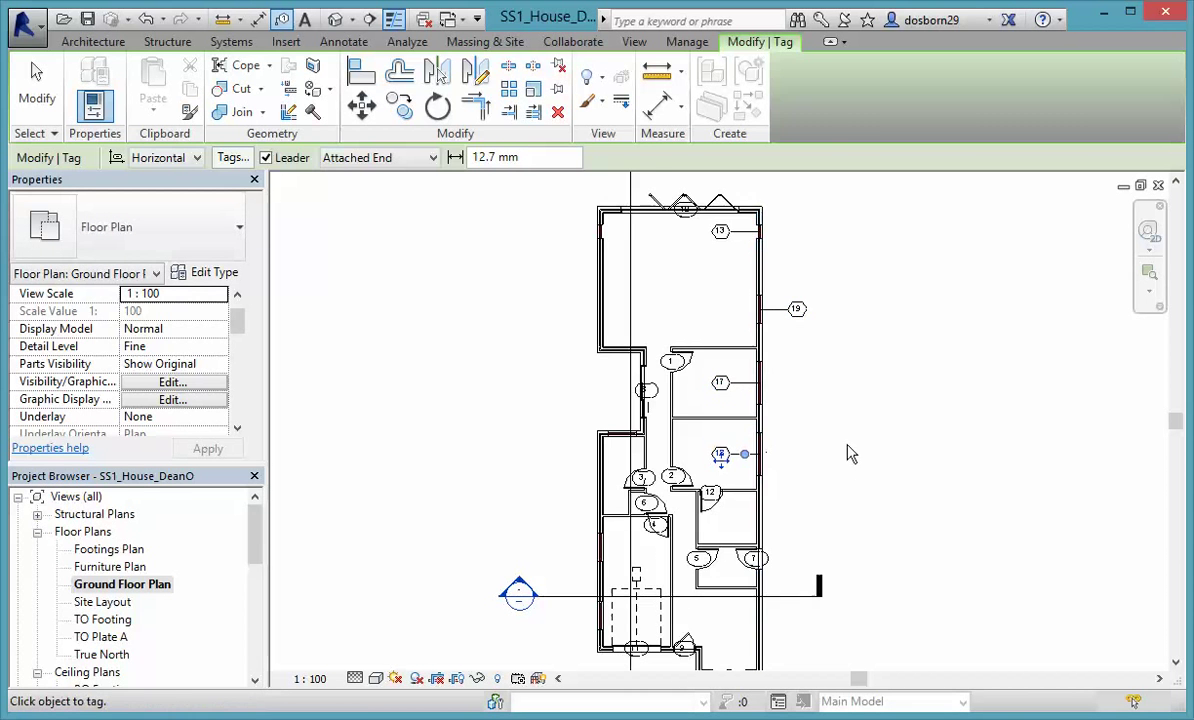
Tag the two casement windows in the front wall of the room beside the entry, with attached leaders
{"action": "scroll", "coordinate": [847, 449], "scroll_direction": "down", "scroll_amount": 1}
{"action": "middle_click_drag", "start_coordinate": [847, 448], "coordinate": [858, 285]}
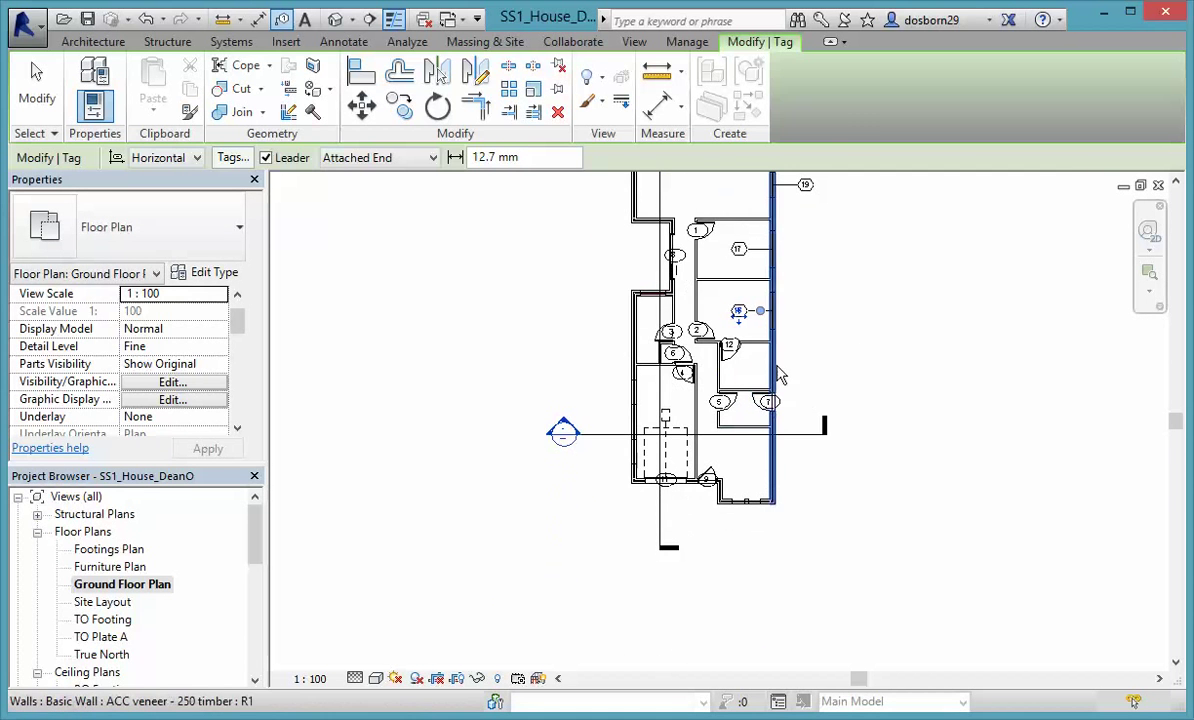
{"action": "left_click", "coordinate": [756, 512]}
{"action": "left_click", "coordinate": [738, 515]}
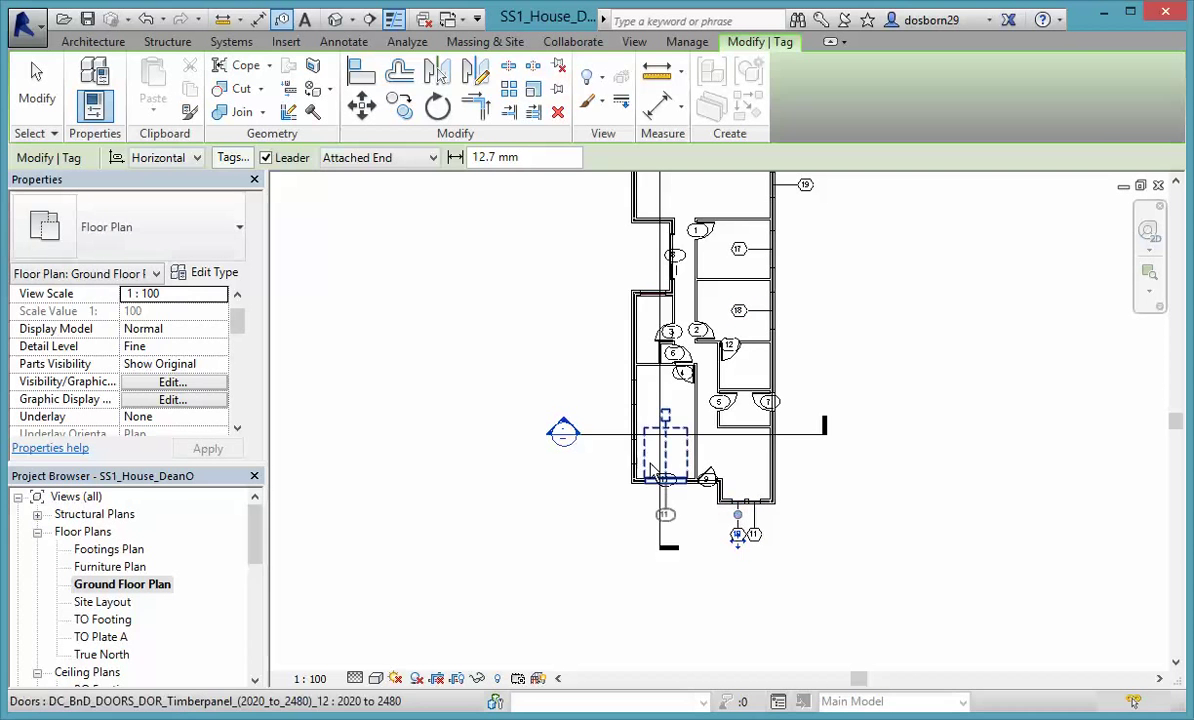
Tag windows 14, 15 and 16 in the lower-left rooms and the casement window in the upper room's left wall, with attached leaders
{"action": "left_click", "coordinate": [640, 448]}
{"action": "left_click", "coordinate": [638, 391]}
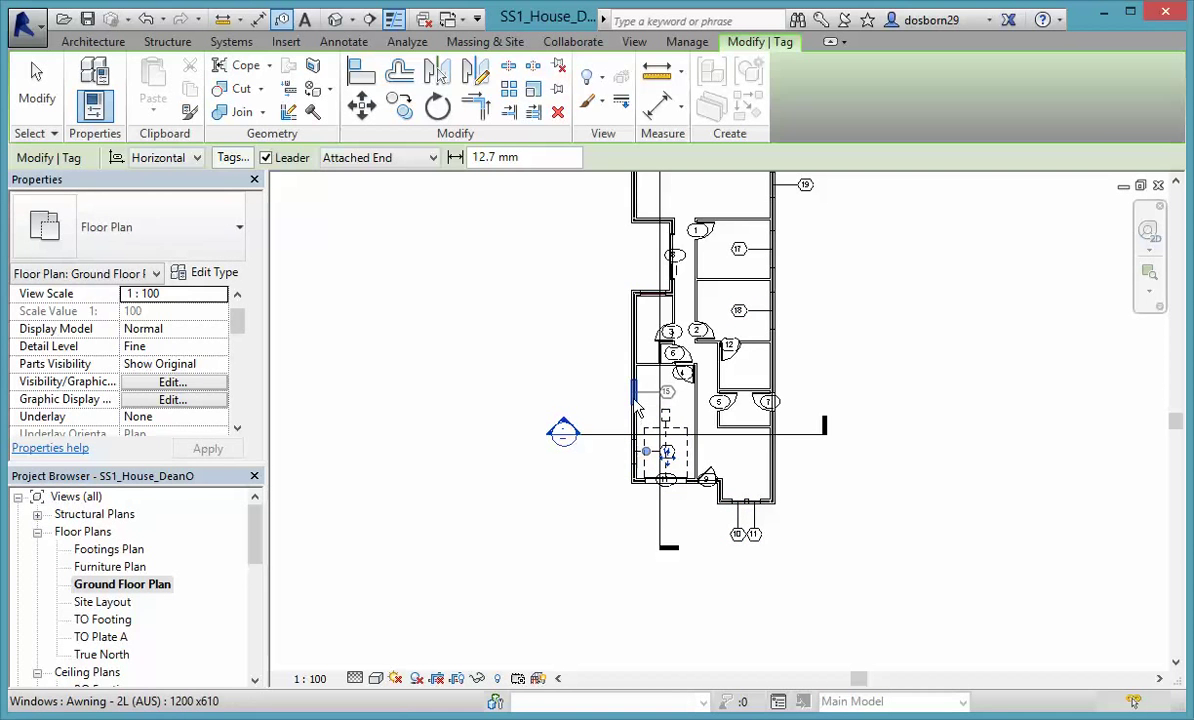
{"action": "left_click", "coordinate": [638, 327]}
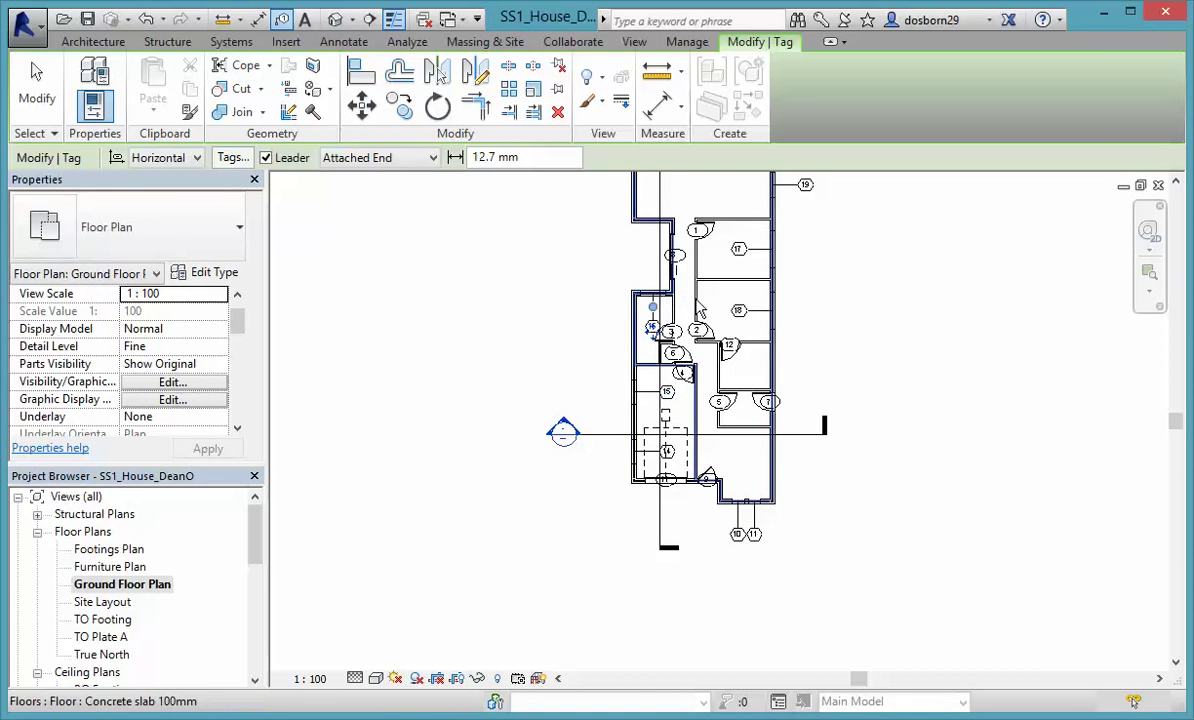
{"action": "middle_click_drag", "start_coordinate": [655, 305], "coordinate": [634, 600]}
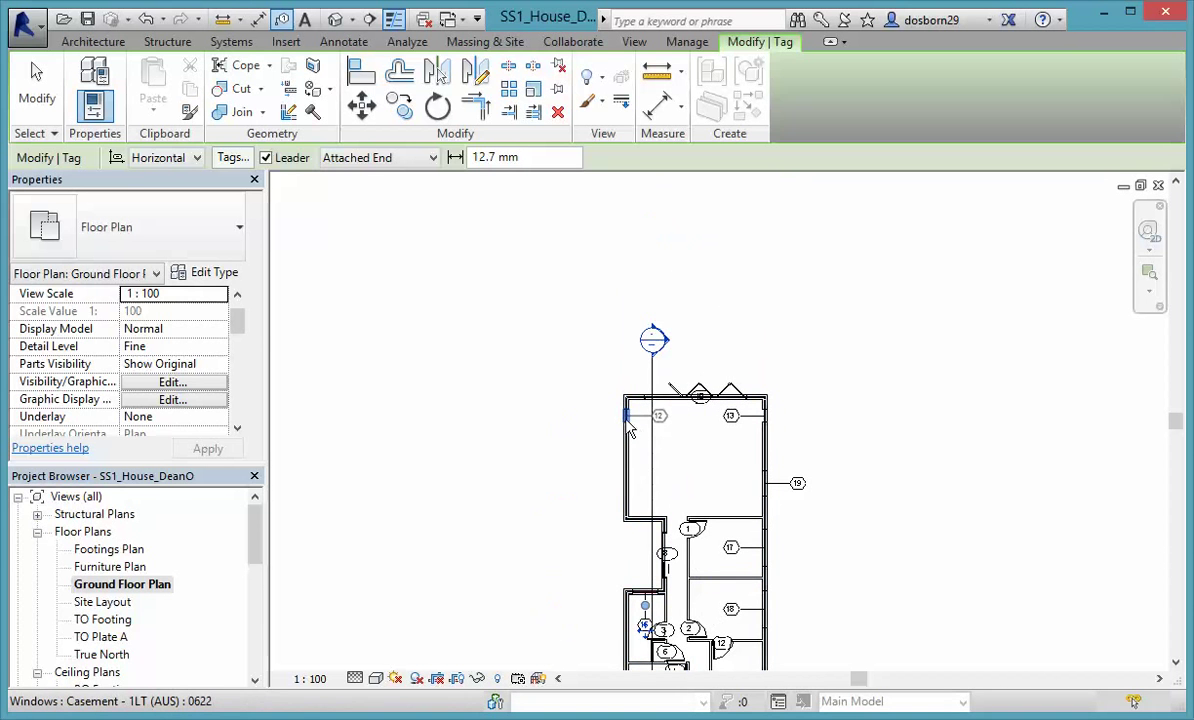
{"action": "left_click", "coordinate": [628, 415]}
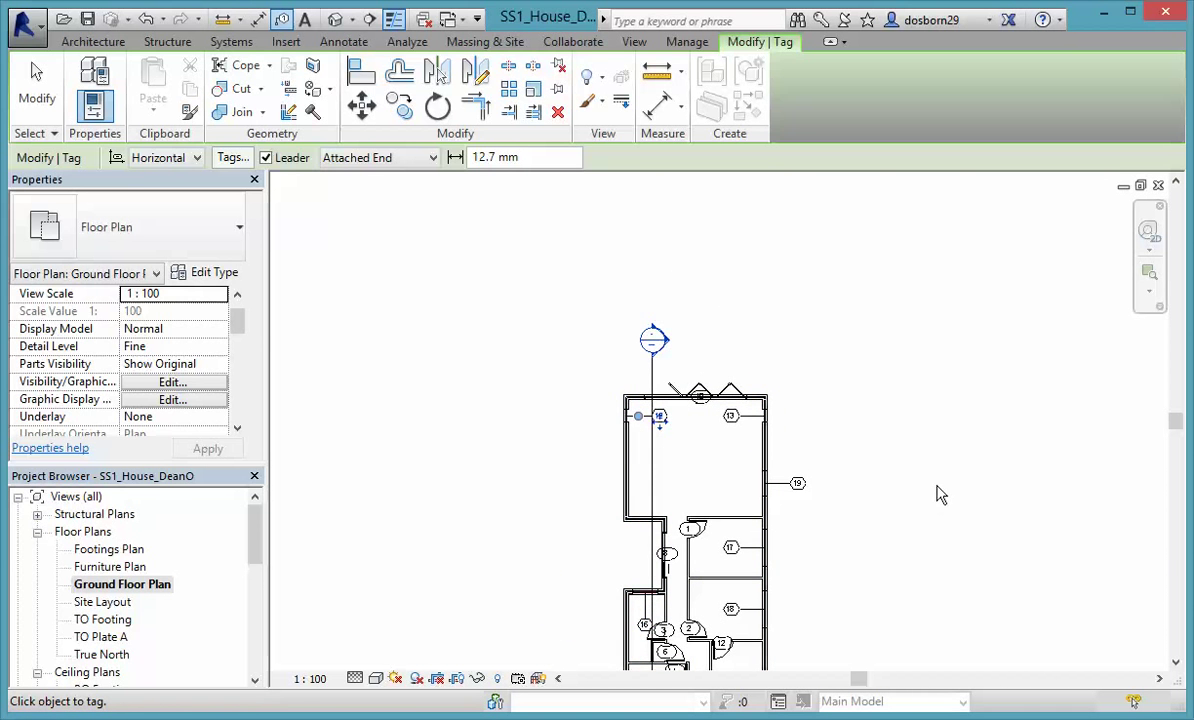
{"action": "scroll", "coordinate": [855, 505], "scroll_direction": "up", "scroll_amount": 5}
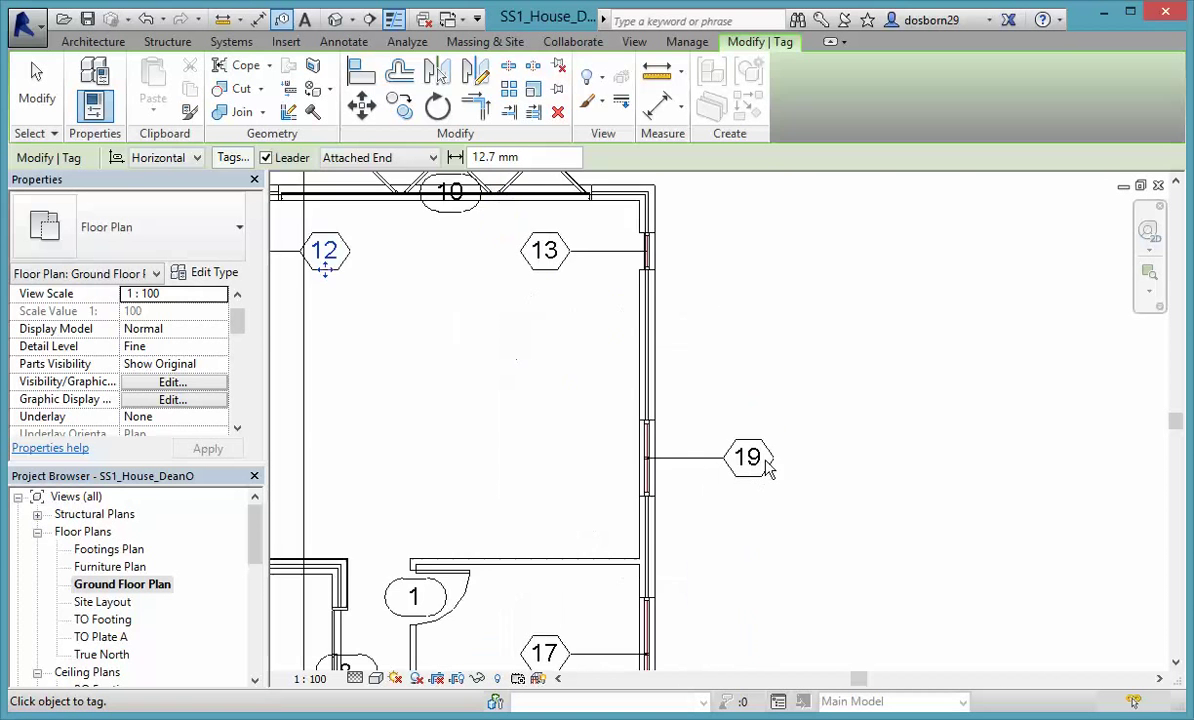
{"action": "scroll", "coordinate": [341, 299], "scroll_direction": "up", "scroll_amount": 2}
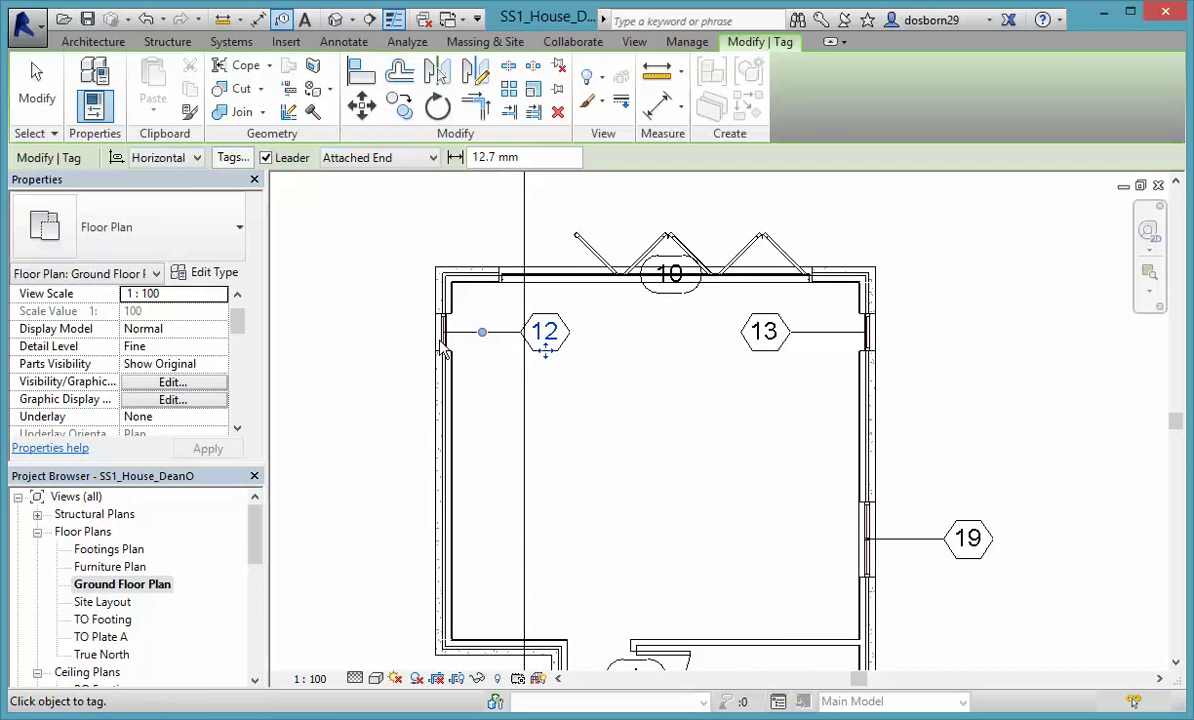
{"action": "key", "text": "Escape"}
{"action": "key", "text": "Escape"}
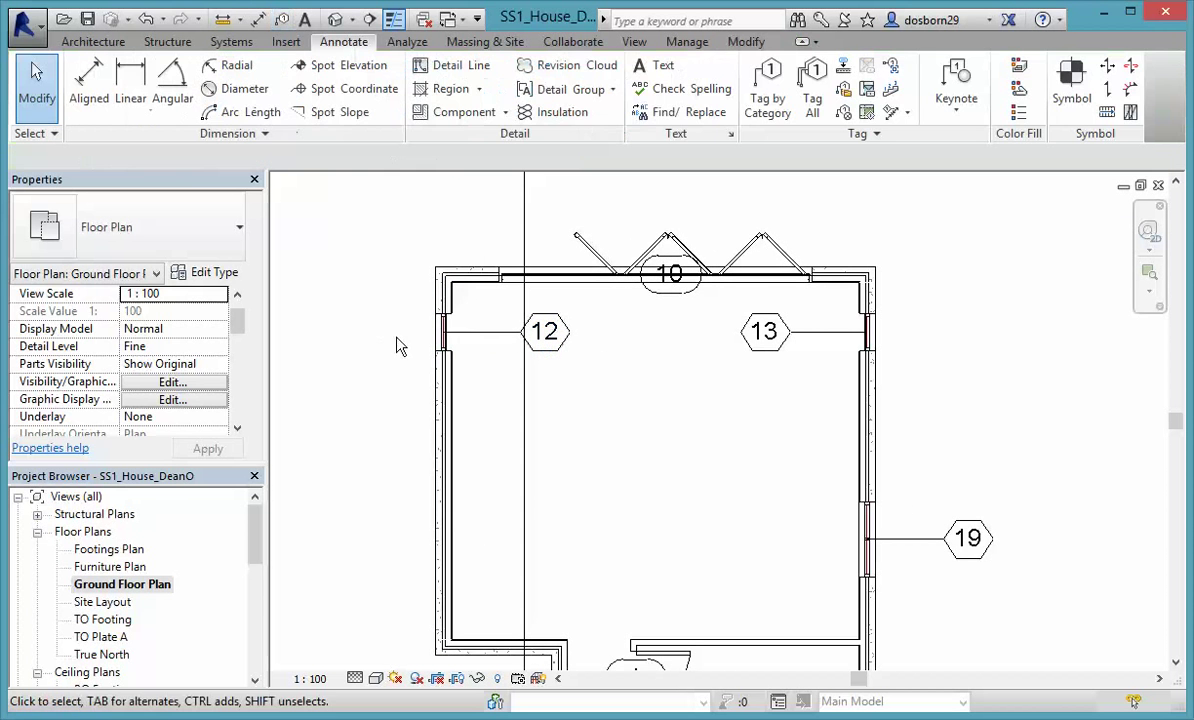
Flip the facing of casement windows 12 and 13 on opposite side walls of the large end room
{"action": "left_click", "coordinate": [445, 332]}
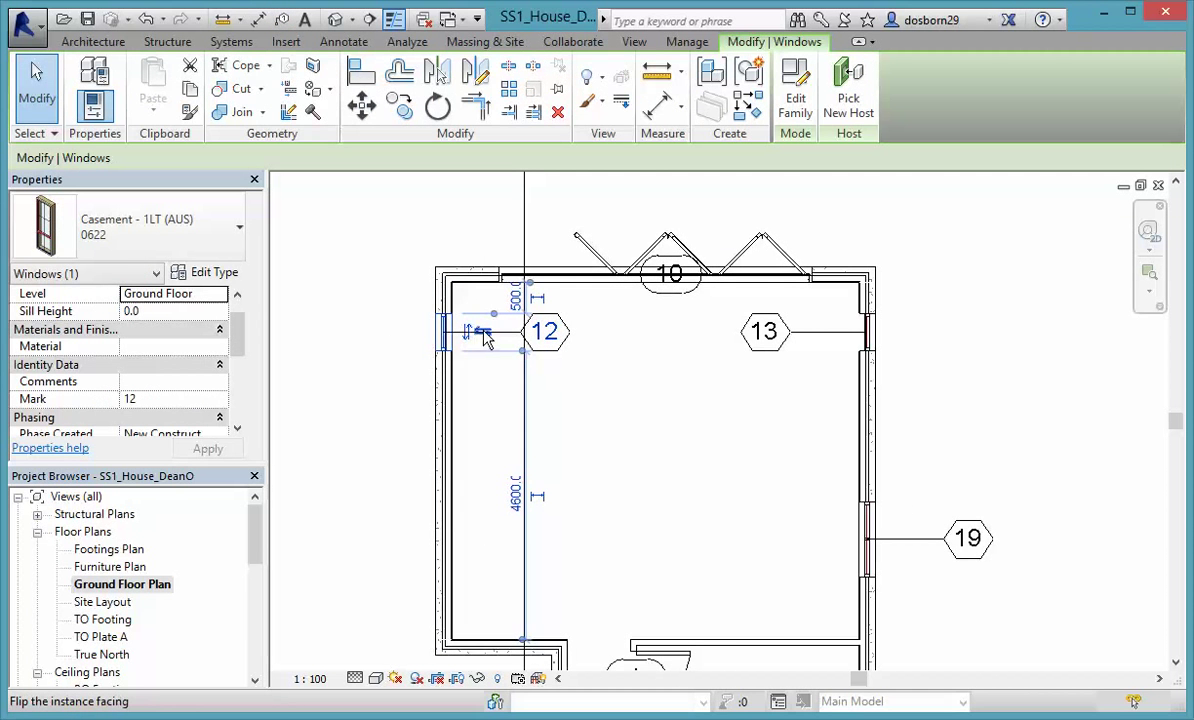
{"action": "left_click", "coordinate": [484, 336]}
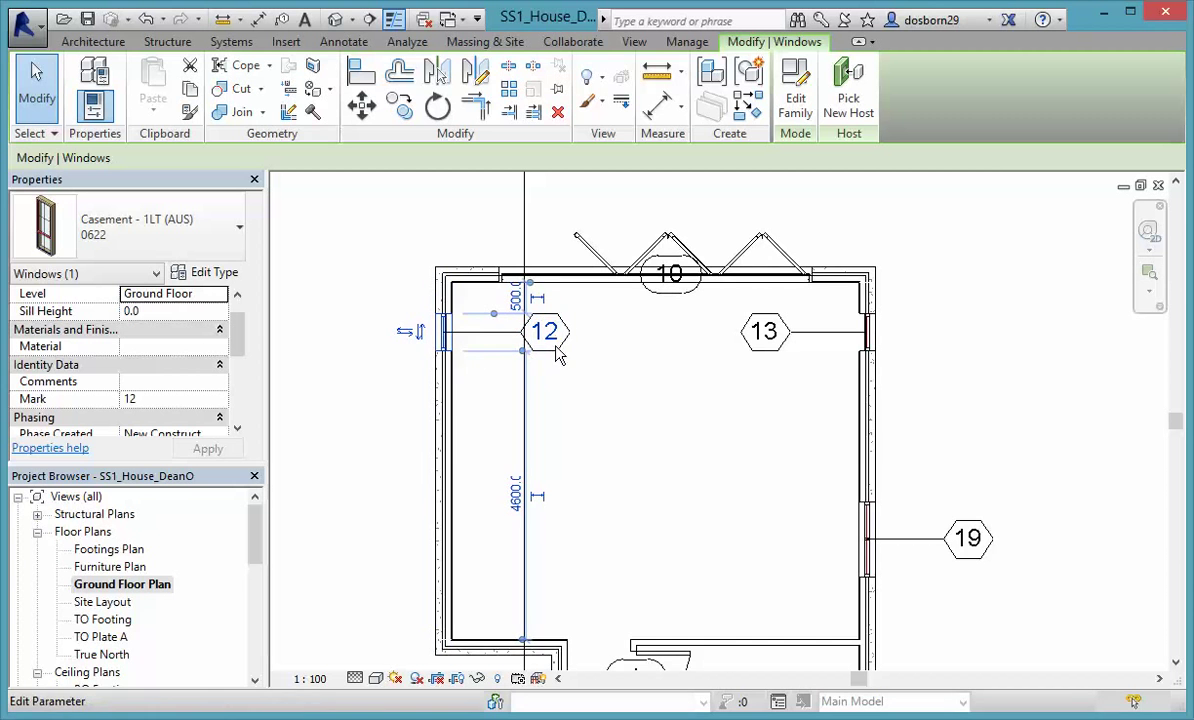
{"action": "left_click", "coordinate": [547, 335]}
{"action": "key", "text": "Escape"}
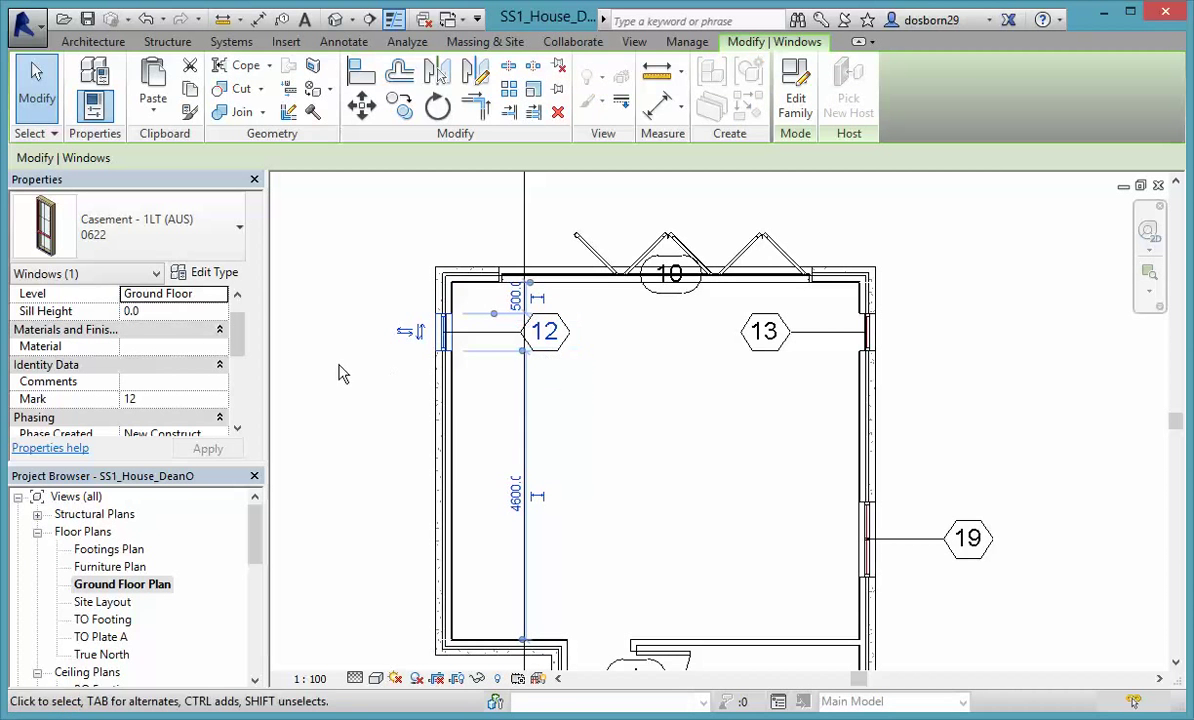
{"action": "left_click", "coordinate": [866, 333]}
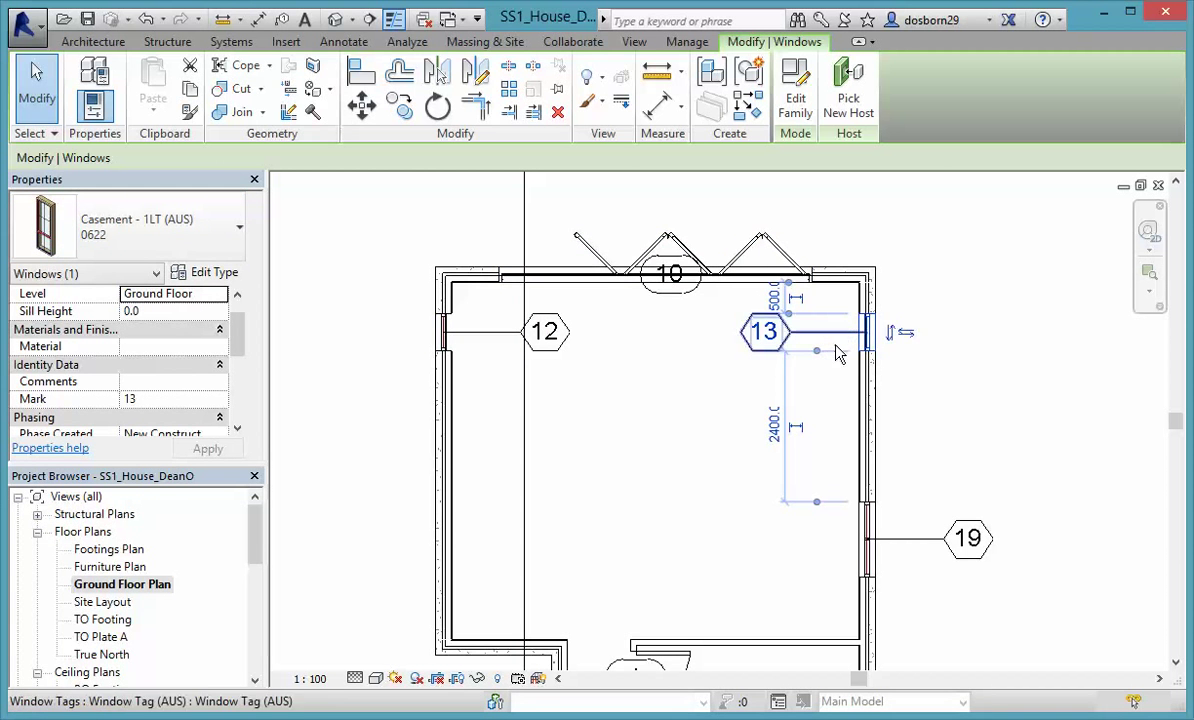
{"action": "left_click", "coordinate": [940, 370]}
{"action": "scroll", "coordinate": [935, 430], "scroll_direction": "down", "scroll_amount": 1}
{"action": "scroll", "coordinate": [935, 430], "scroll_direction": "down", "scroll_amount": 2, "text": "ctrl"}
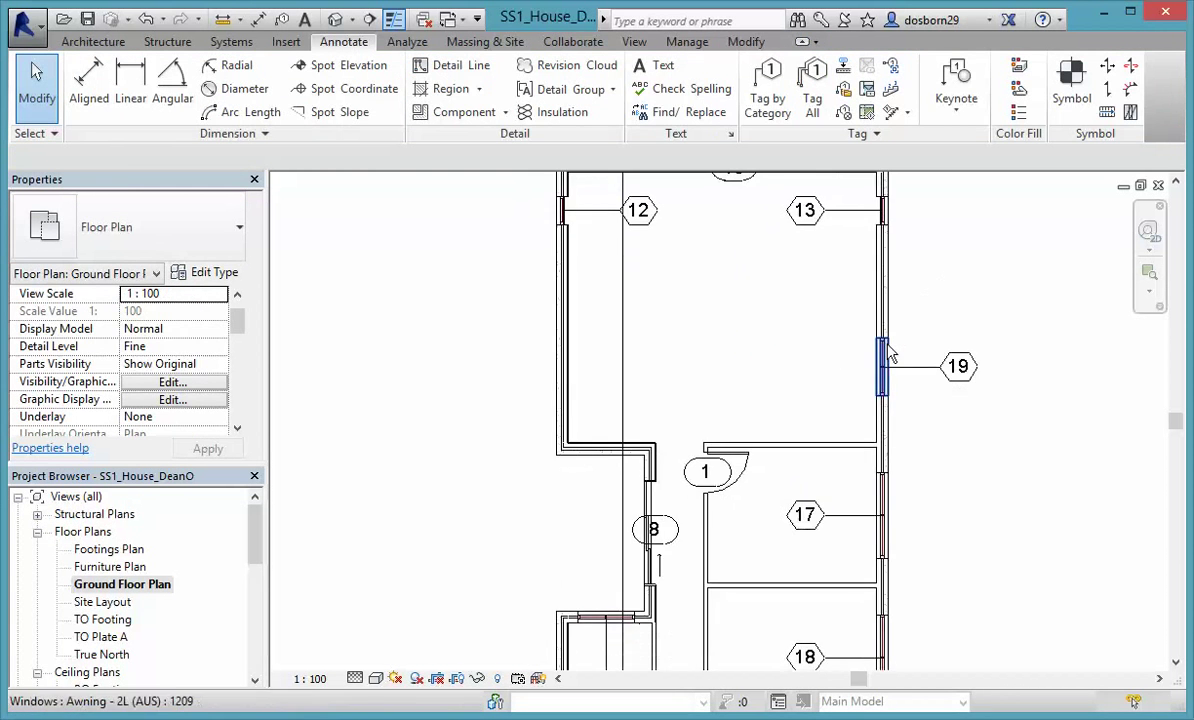
Flip the facing of the AW1218 awning windows 17 and 18 in the long outer wall
{"action": "left_click", "coordinate": [880, 388]}
{"action": "left_click", "coordinate": [893, 454]}
{"action": "scroll", "coordinate": [893, 500], "scroll_direction": "down", "scroll_amount": 3}
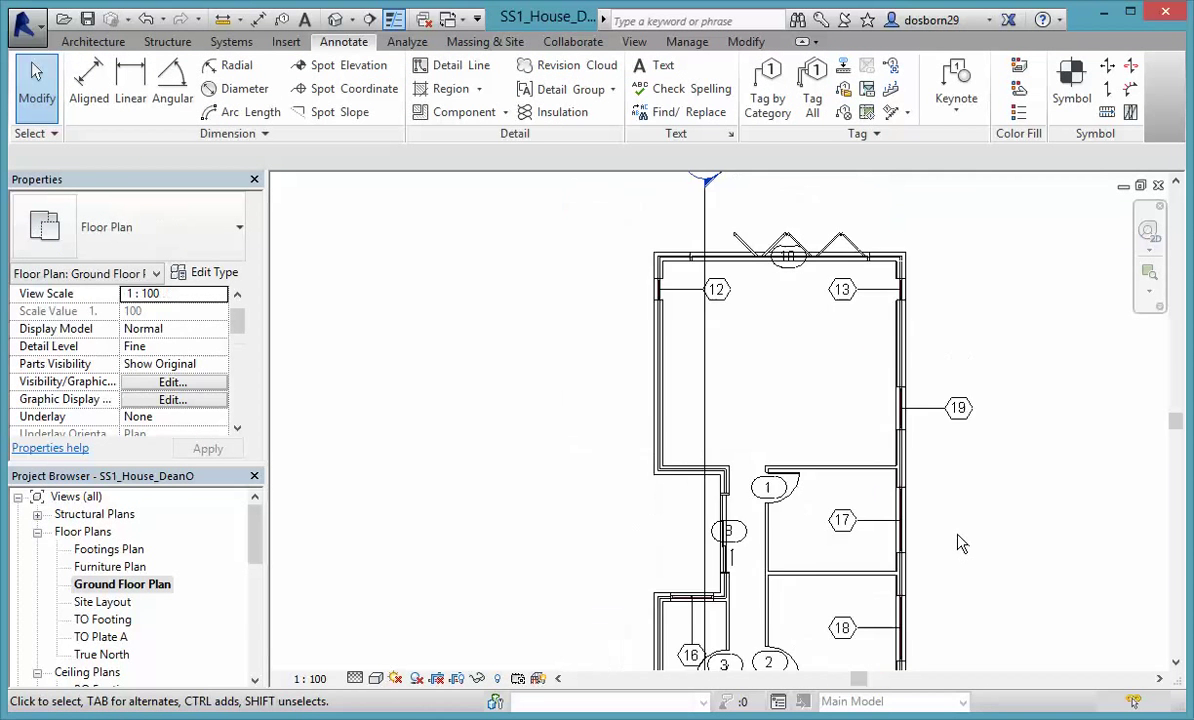
{"action": "middle_click_drag", "start_coordinate": [960, 548], "coordinate": [943, 381]}
{"action": "left_click", "coordinate": [912, 345]}
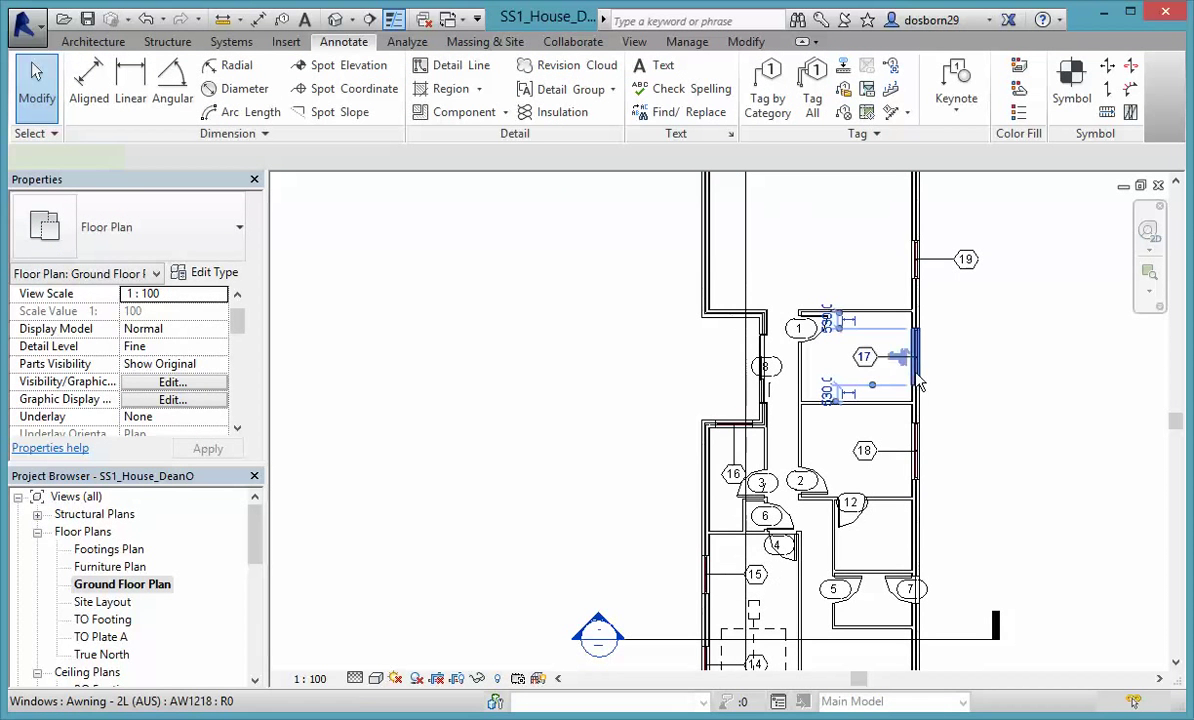
{"action": "left_click", "coordinate": [899, 357]}
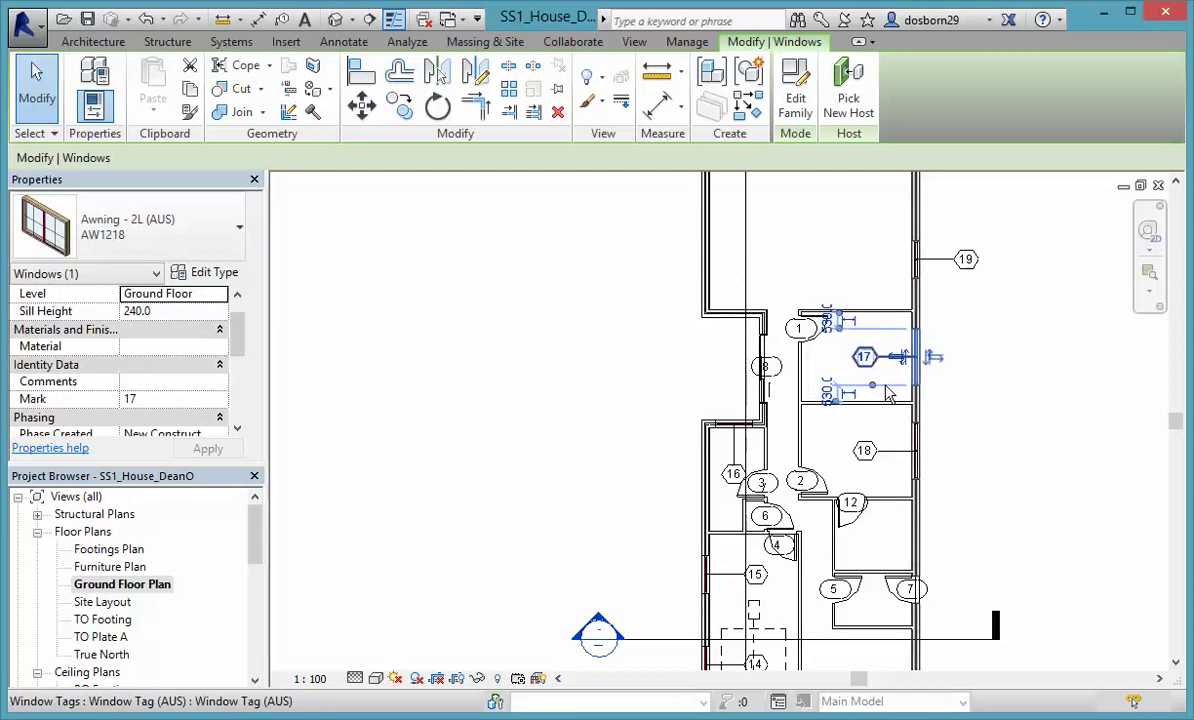
{"action": "left_click", "coordinate": [912, 452]}
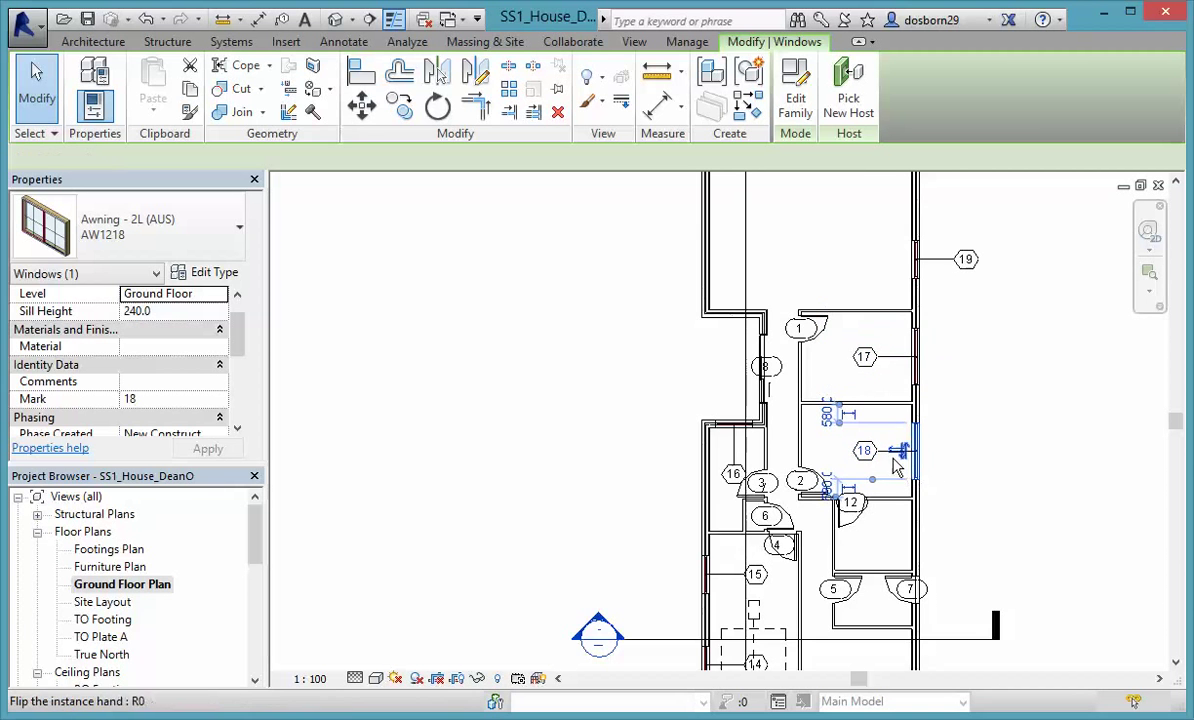
Flip the facing of the 1200 x610 awning windows 15 and 14 in the garage side wall
{"action": "middle_click_drag", "start_coordinate": [624, 522], "coordinate": [670, 398]}
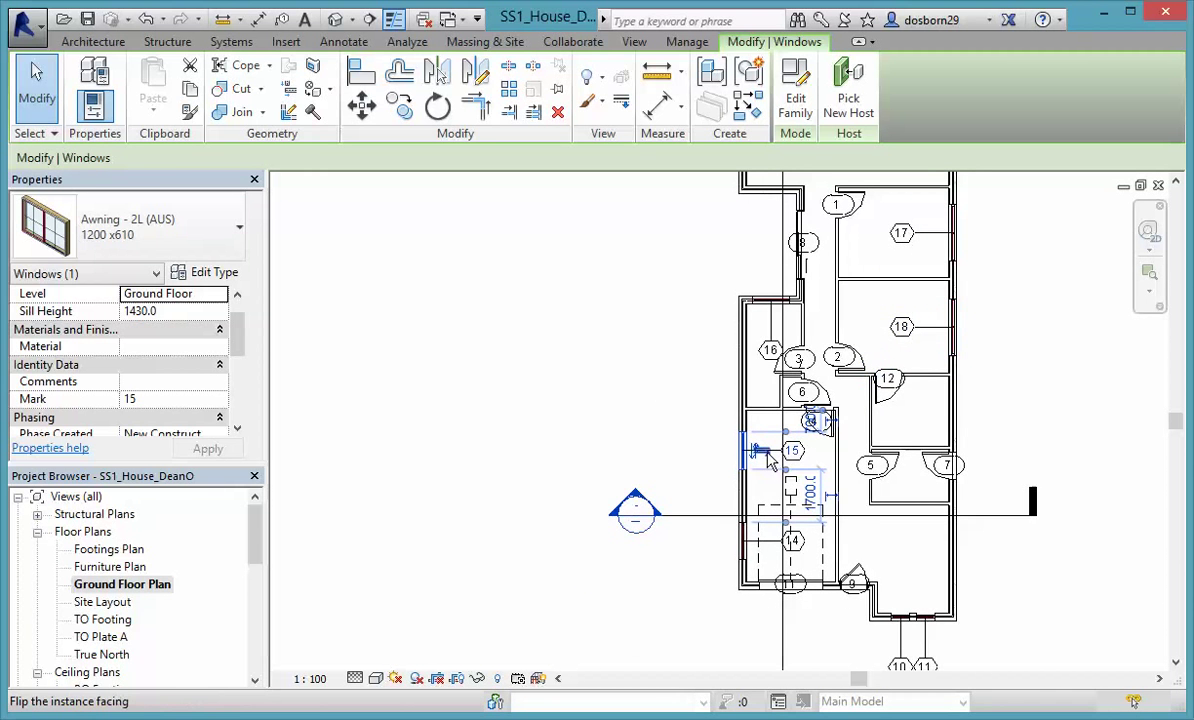
{"action": "left_click", "coordinate": [762, 455]}
{"action": "left_click", "coordinate": [745, 553]}
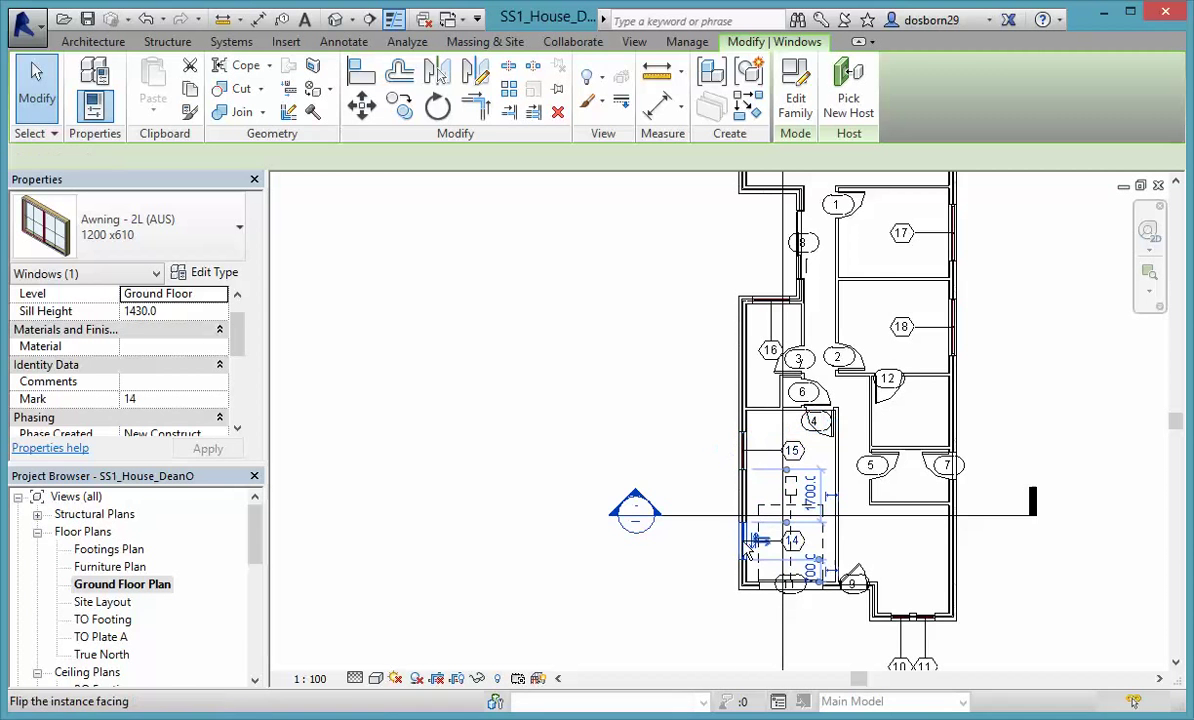
{"action": "left_click", "coordinate": [680, 470]}
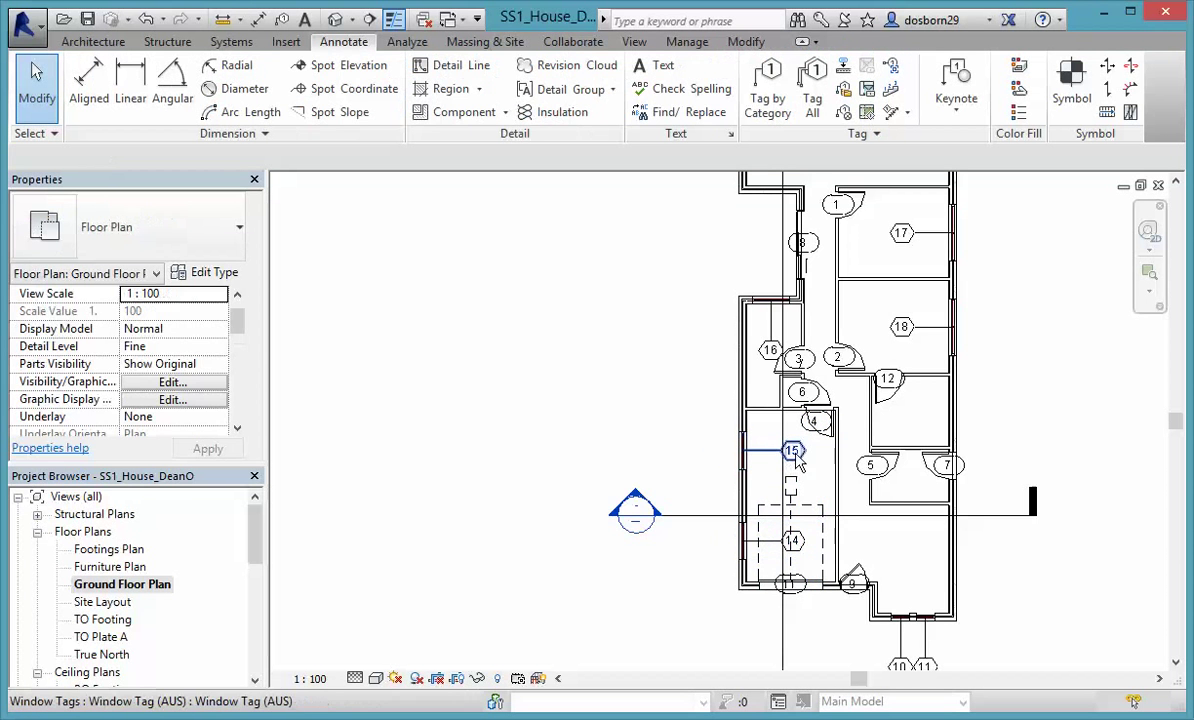
Delete the inward-placed tags of windows 15, 18, 17, 12 and 13
{"action": "scroll", "coordinate": [890, 315], "scroll_direction": "down", "scroll_amount": 2}
{"action": "middle_click_drag", "start_coordinate": [890, 315], "coordinate": [870, 408]}
{"action": "left_click", "coordinate": [797, 510]}
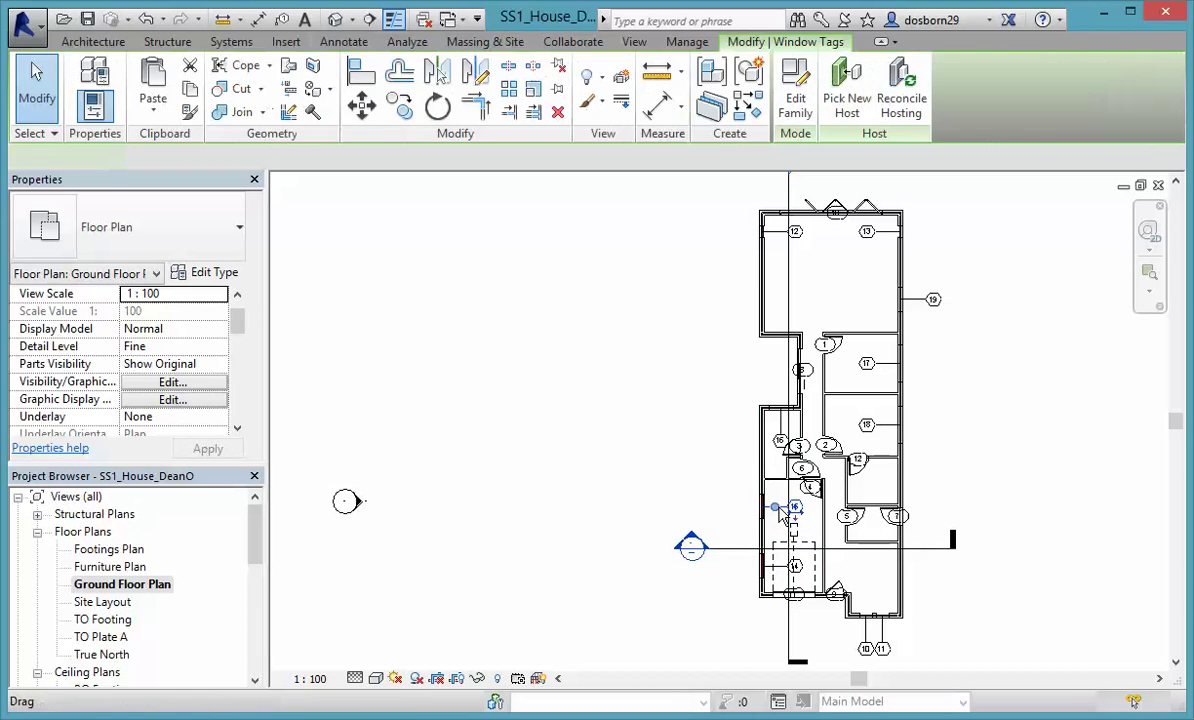
{"action": "key", "text": "Escape"}
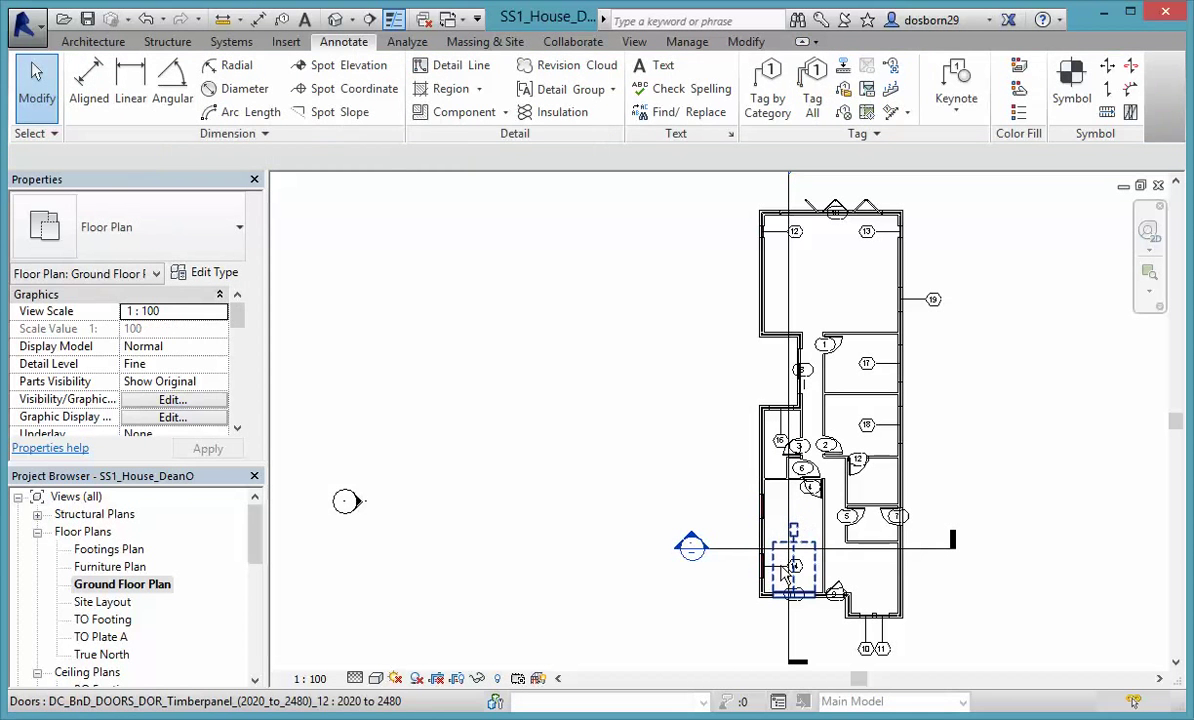
{"action": "left_click", "coordinate": [787, 568]}
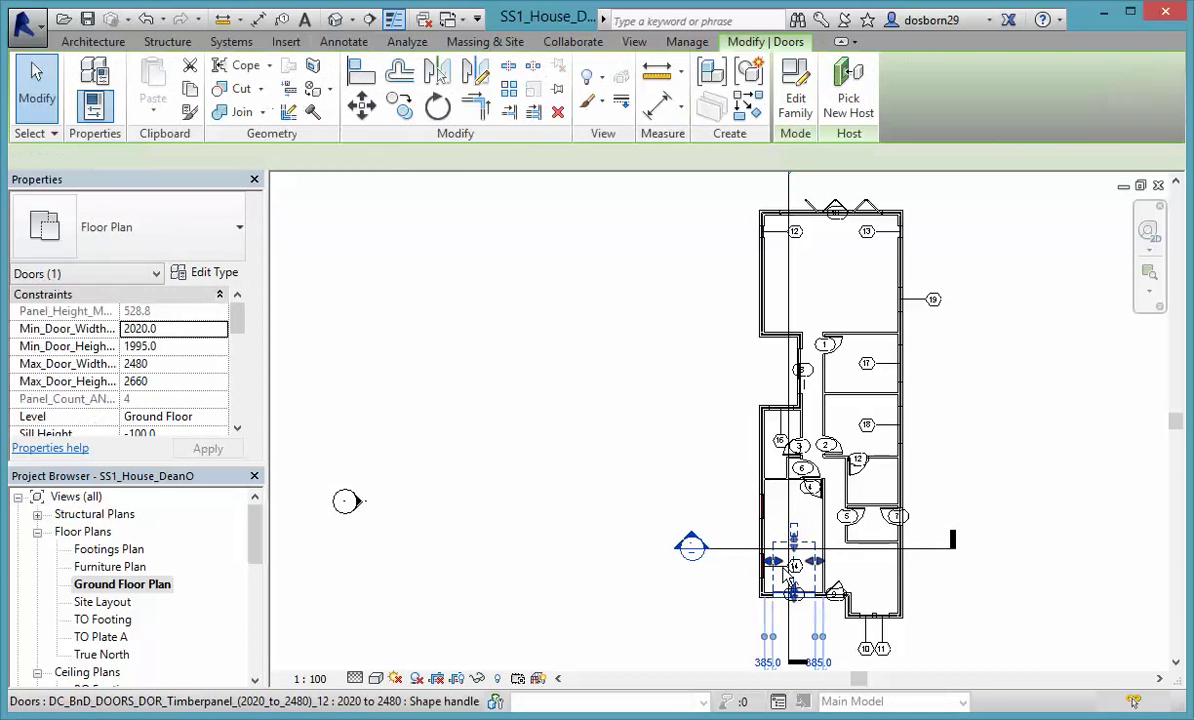
{"action": "left_click", "coordinate": [888, 430]}
{"action": "key", "text": "Delete"}
{"action": "left_click", "coordinate": [870, 366]}
{"action": "key", "text": "Delete"}
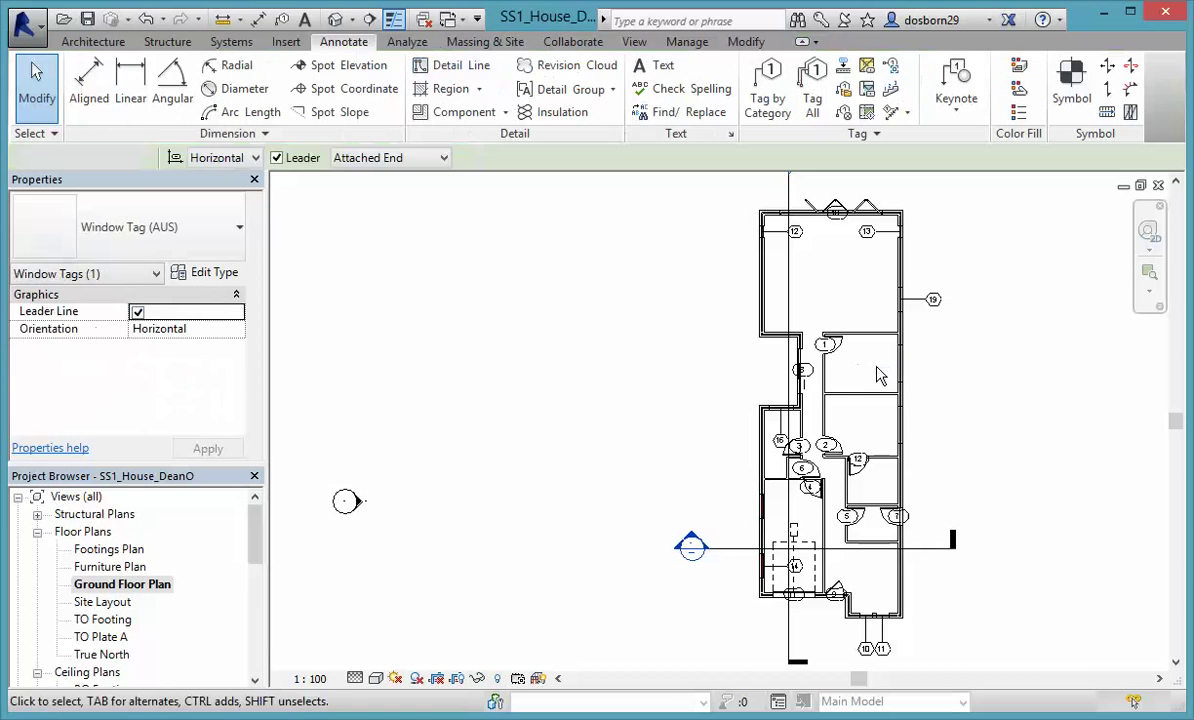
{"action": "left_click", "coordinate": [795, 232]}
{"action": "key", "text": "Delete"}
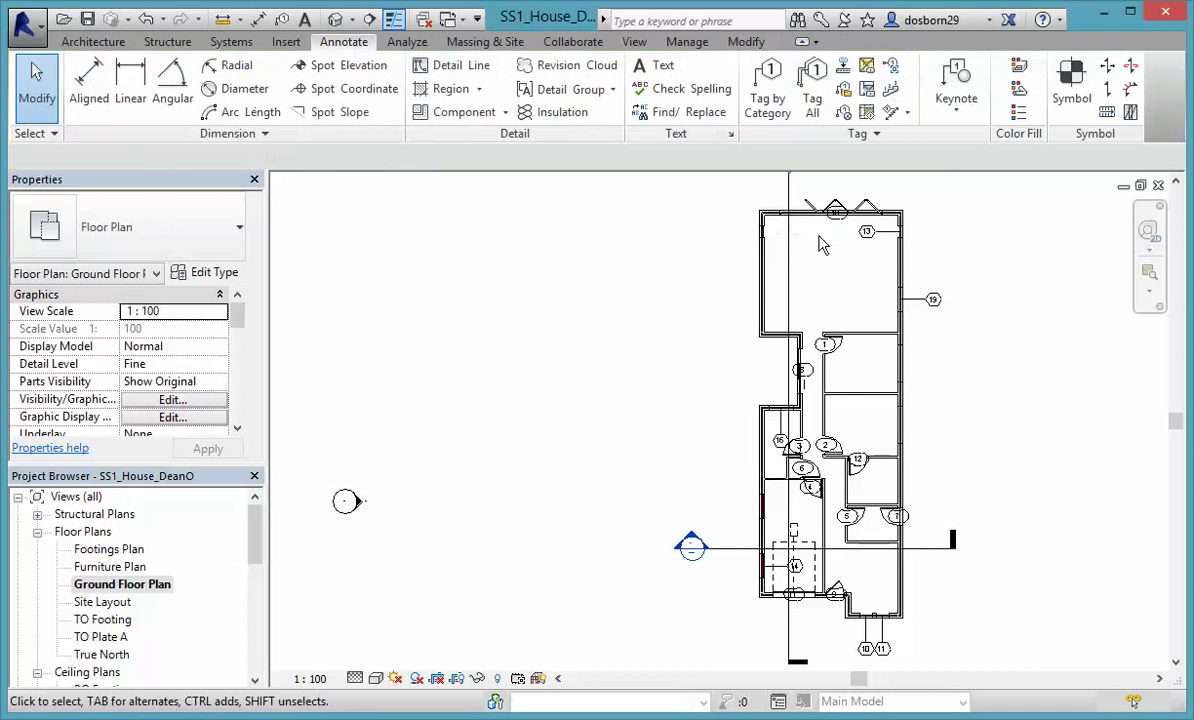
{"action": "left_click", "coordinate": [866, 233]}
{"action": "key", "text": "Delete"}
Retag windows 12, 13, 17, 18, 14 and 15 by category so their horizontal tags sit outside the walls
{"action": "left_click", "coordinate": [768, 98]}
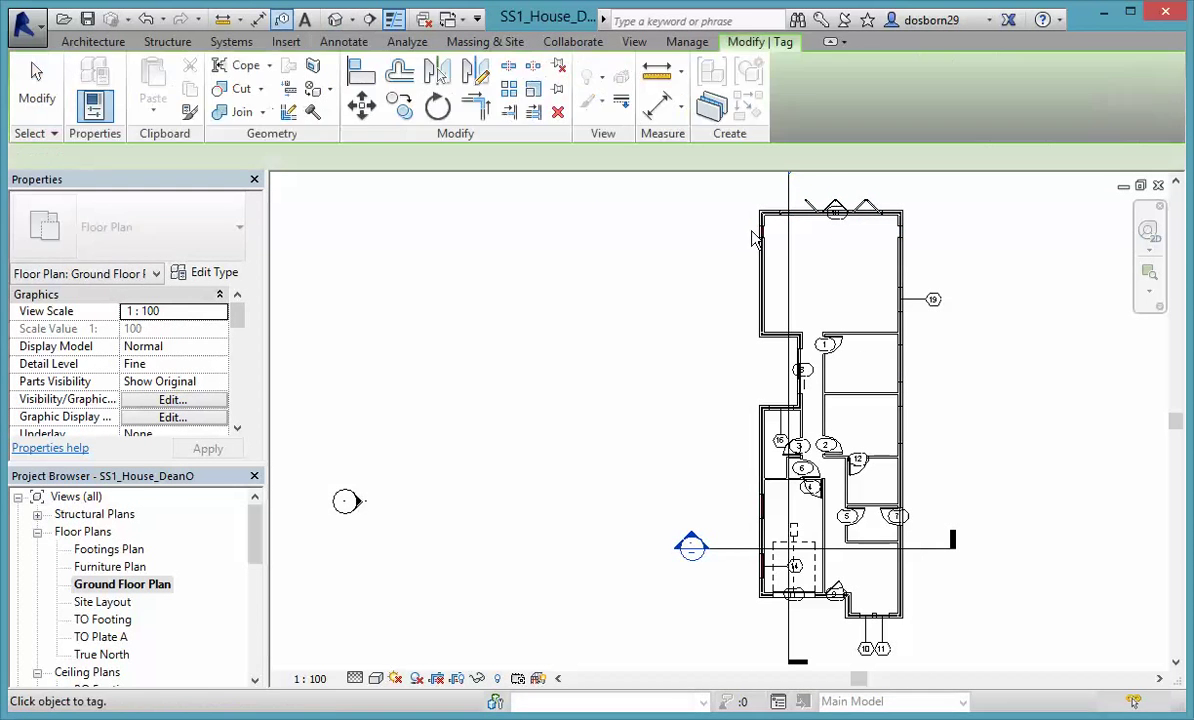
{"action": "left_click", "coordinate": [766, 238]}
{"action": "left_click", "coordinate": [902, 233]}
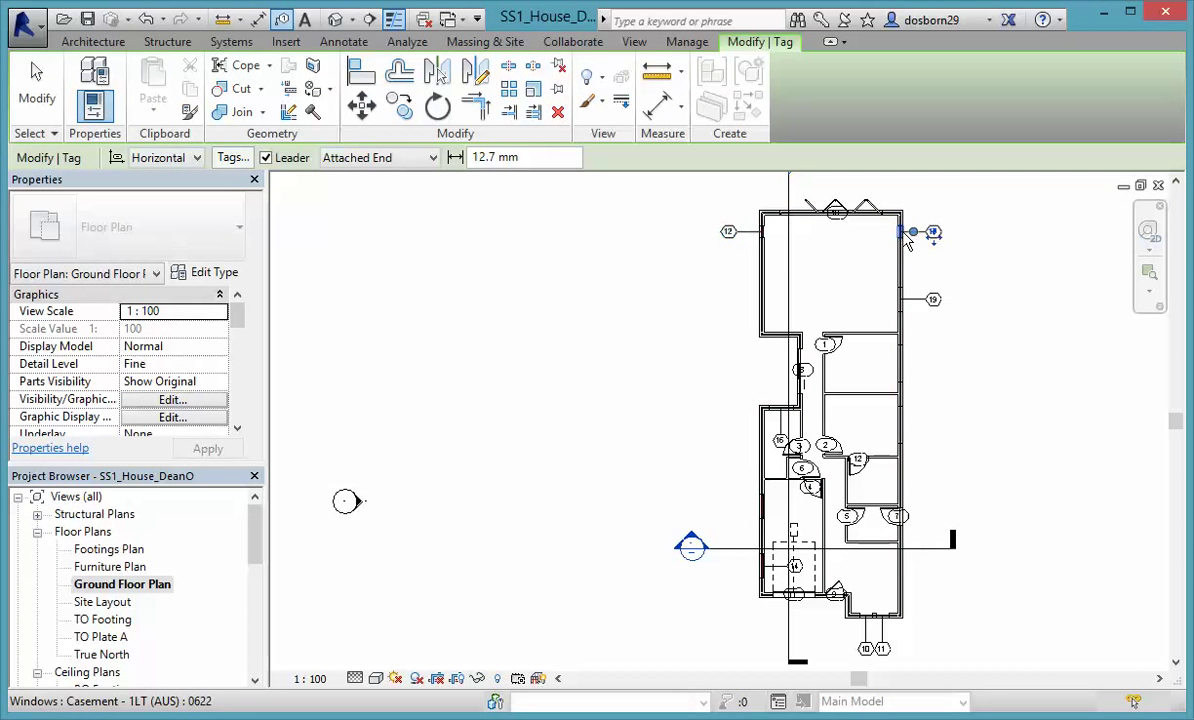
{"action": "left_click", "coordinate": [906, 368]}
{"action": "left_click", "coordinate": [906, 426]}
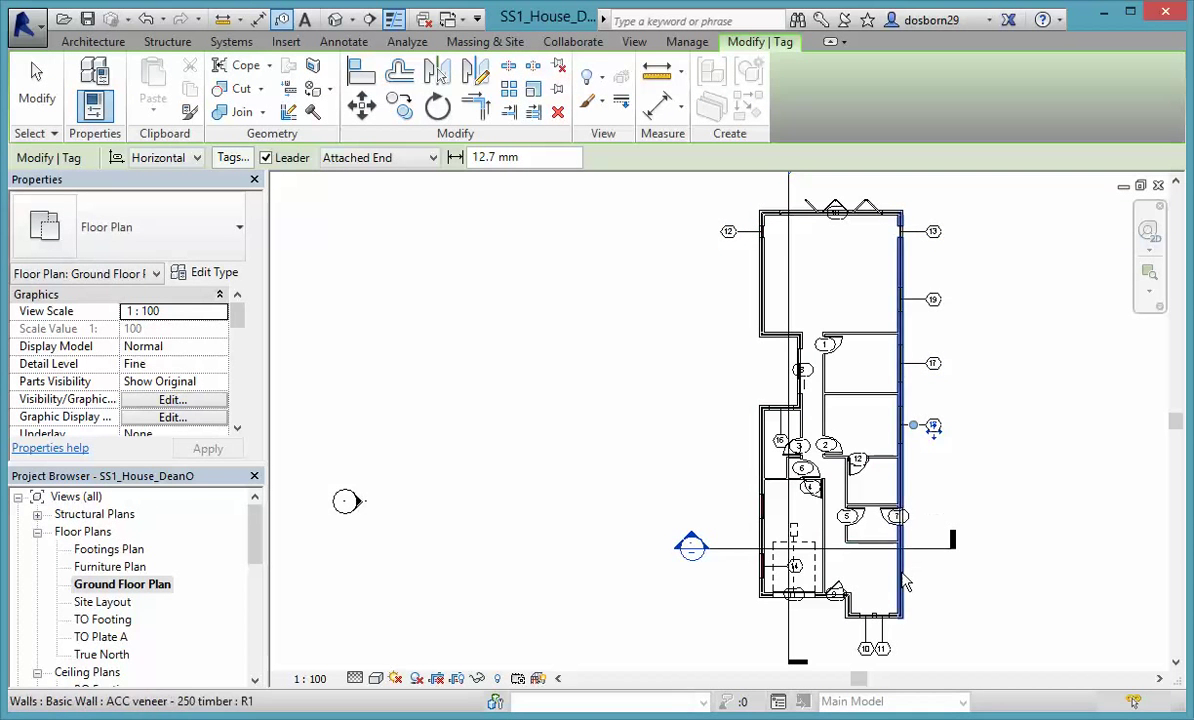
{"action": "left_click", "coordinate": [757, 563]}
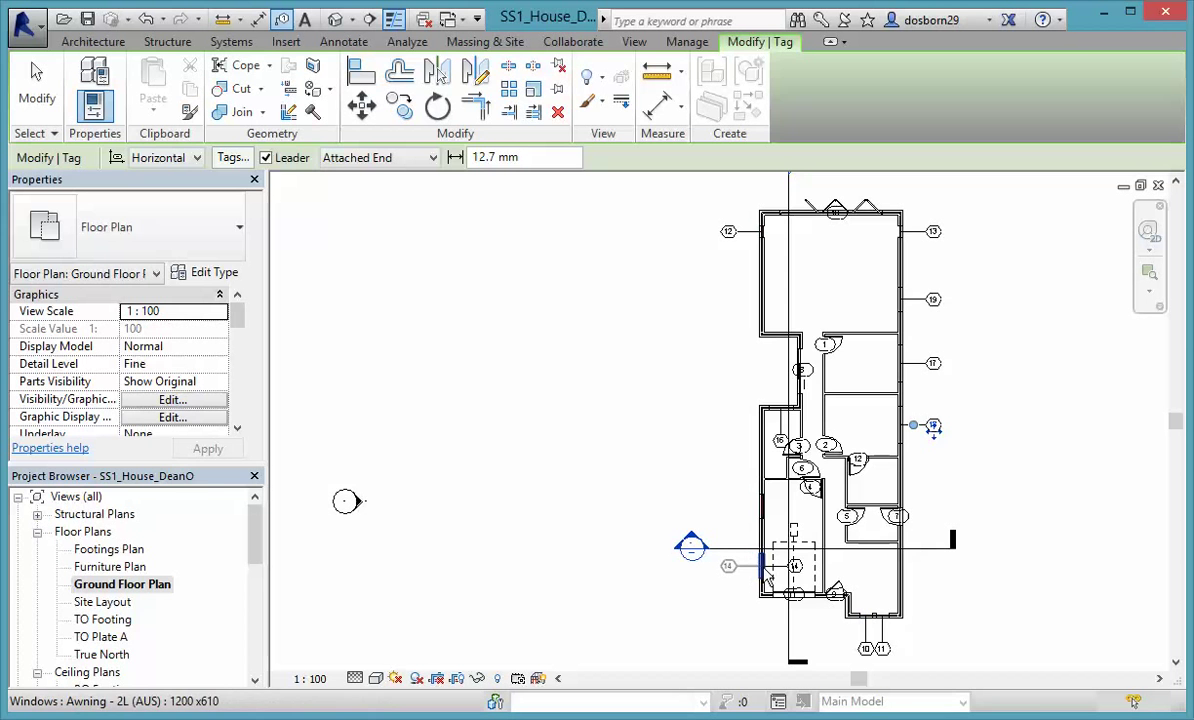
{"action": "left_click", "coordinate": [766, 513]}
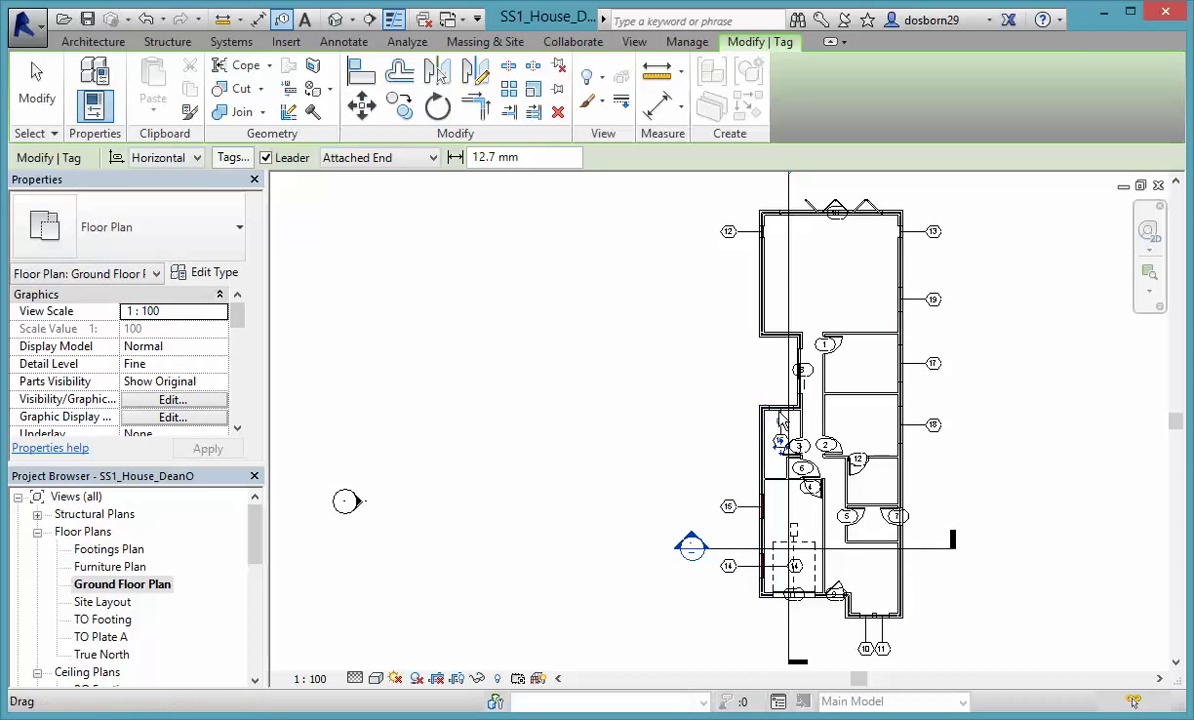
{"action": "left_click", "coordinate": [736, 424]}
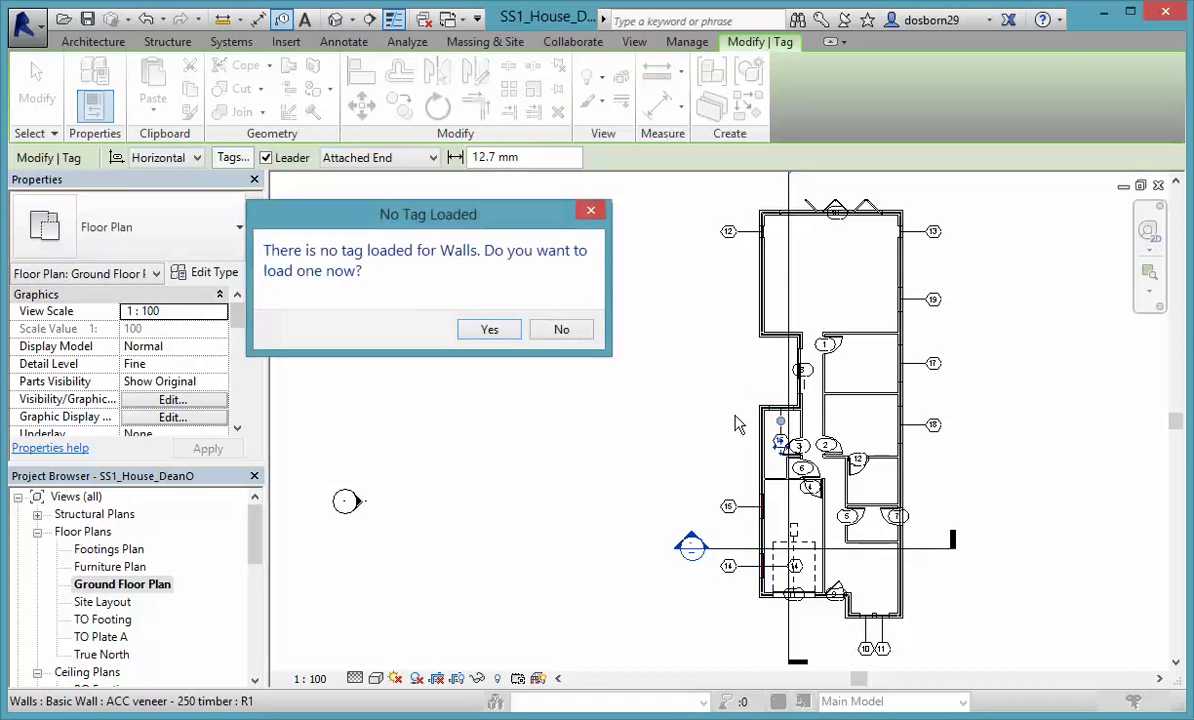
{"action": "left_click", "coordinate": [561, 329]}
Delete the tags of awning window 16 in the recessed wall and try tagging the window by category again
{"action": "scroll", "coordinate": [735, 470], "scroll_direction": "up", "scroll_amount": 2}
{"action": "scroll", "coordinate": [810, 415], "scroll_direction": "up", "scroll_amount": 2}
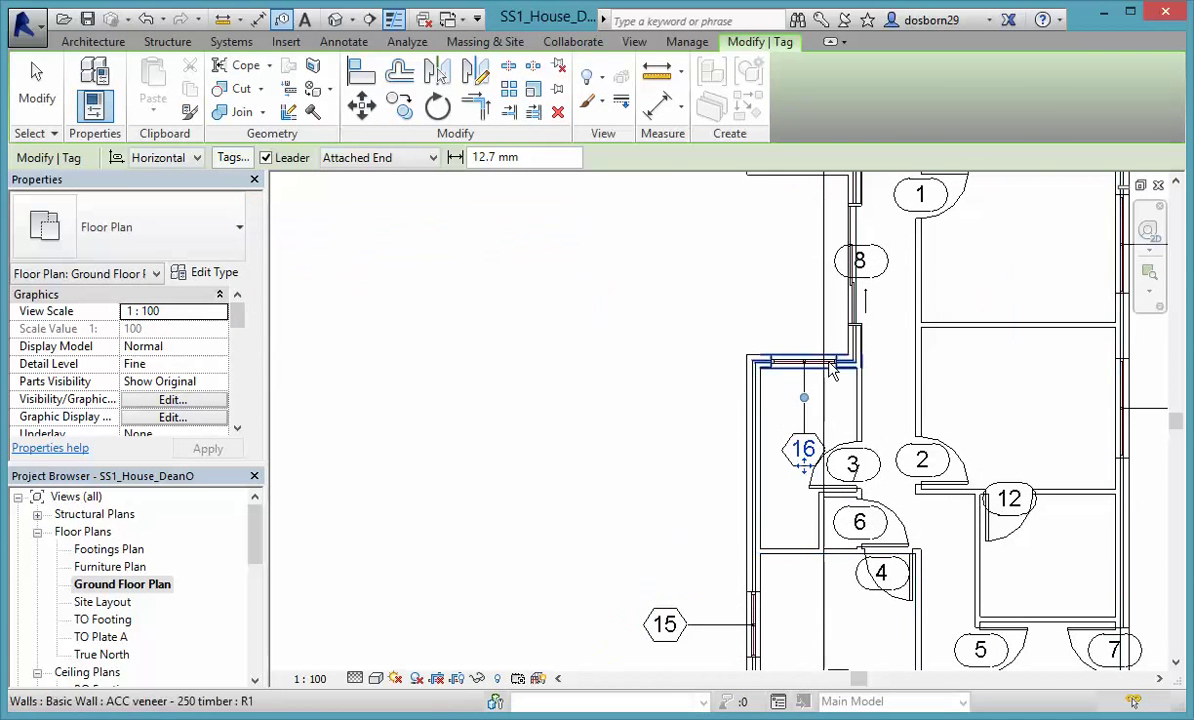
{"action": "key", "text": "Escape"}
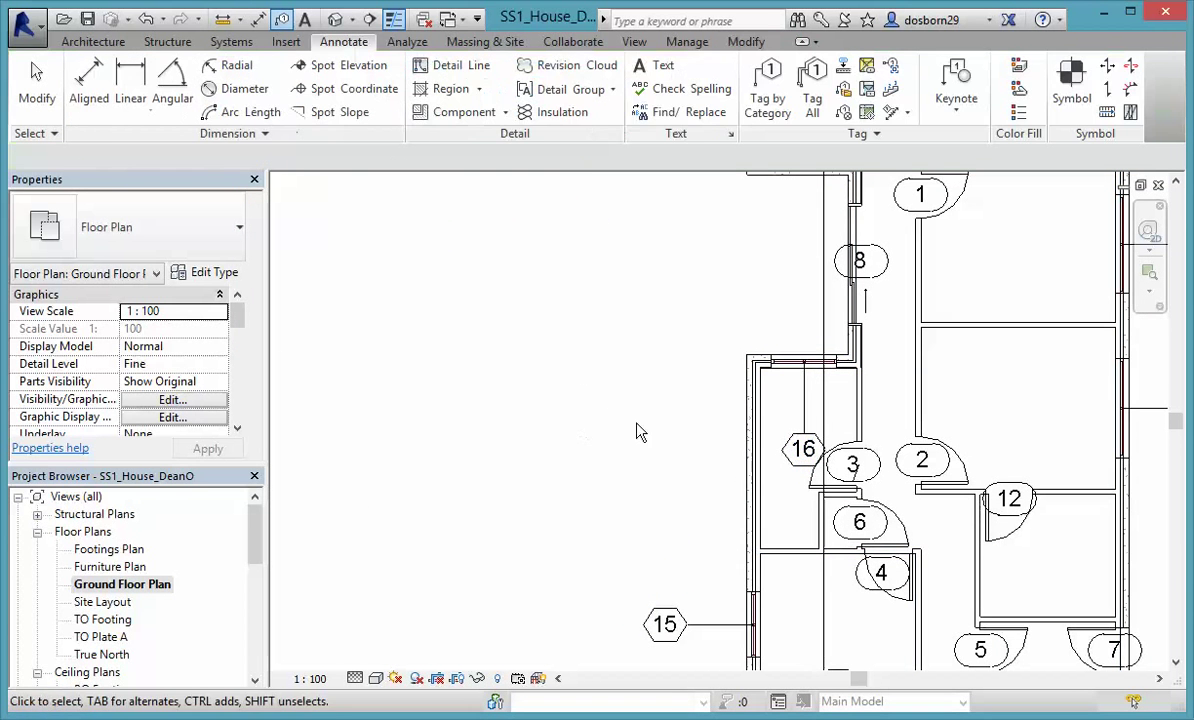
{"action": "left_click", "coordinate": [803, 449]}
{"action": "left_click", "coordinate": [720, 339]}
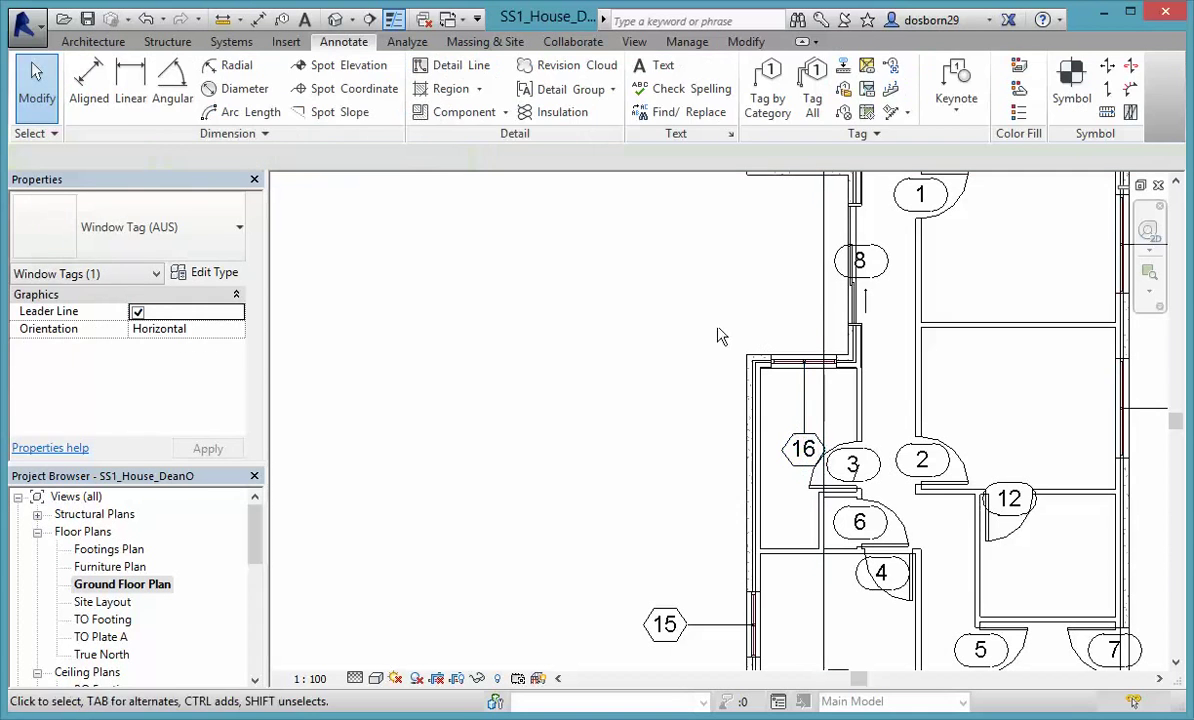
{"action": "left_click", "coordinate": [800, 450]}
{"action": "key", "text": "Delete"}
{"action": "left_click", "coordinate": [730, 88]}
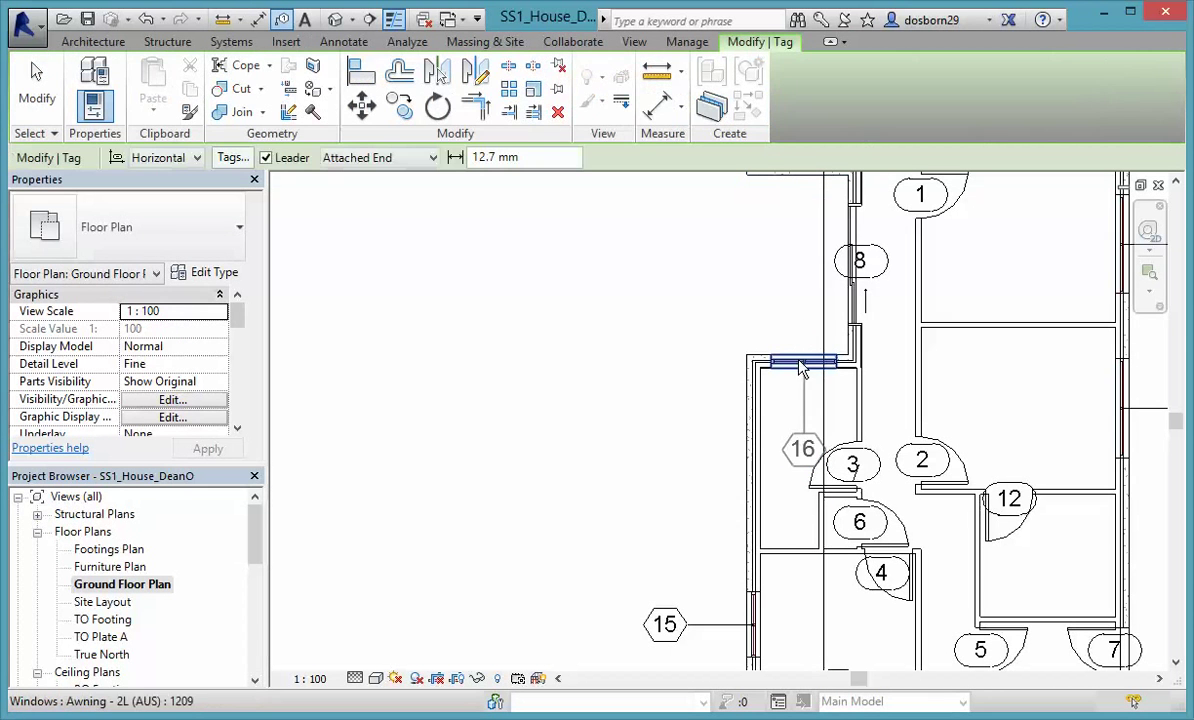
{"action": "key", "text": "Escape"}
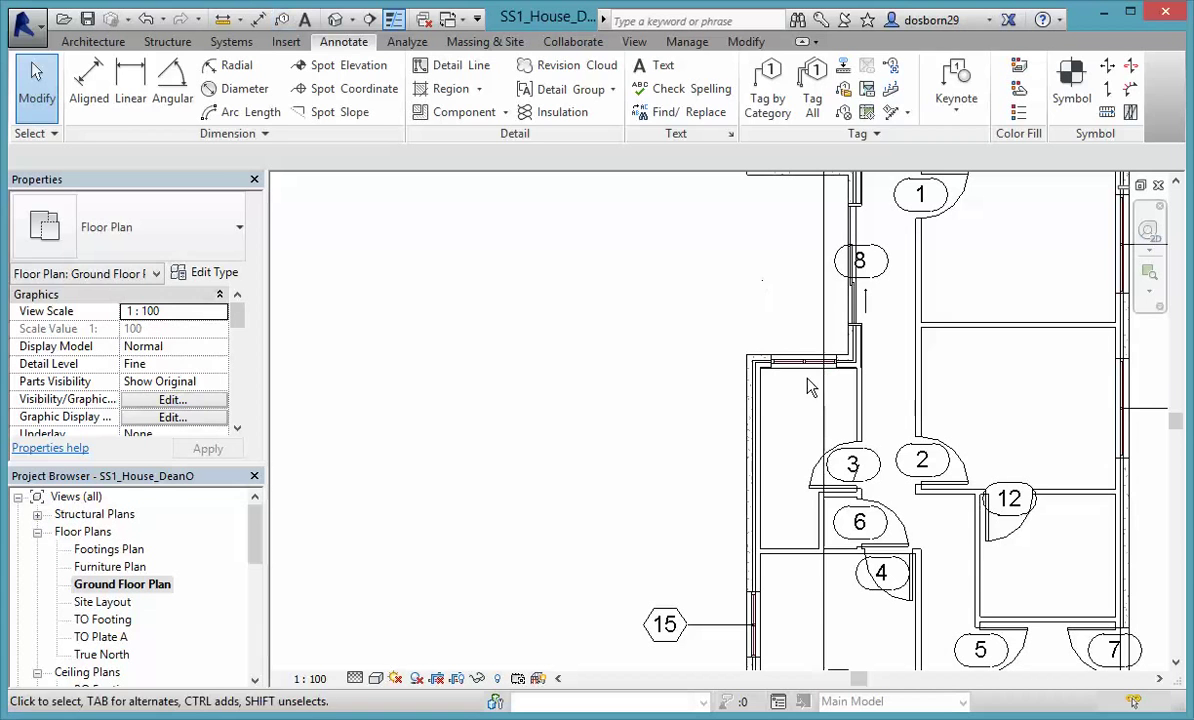
Flip the facing of awning window 16 in the recessed wall and tag it by category with a horizontal leader tag
{"action": "left_click", "coordinate": [800, 362]}
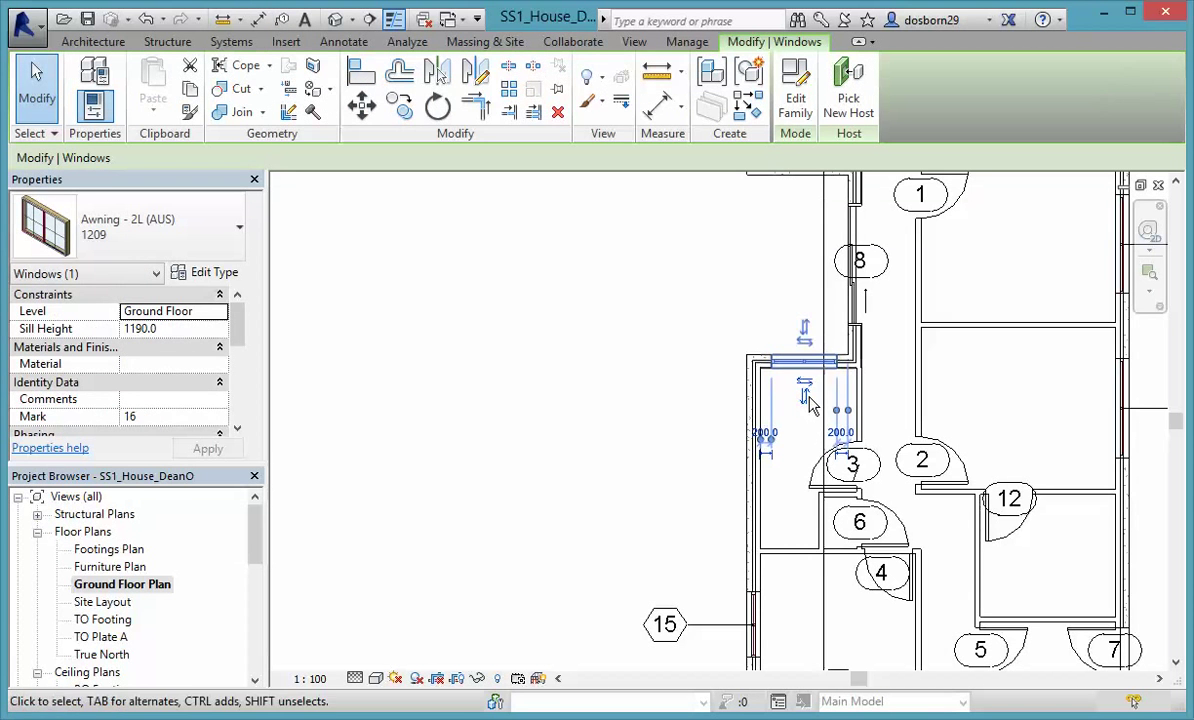
{"action": "left_click", "coordinate": [805, 395]}
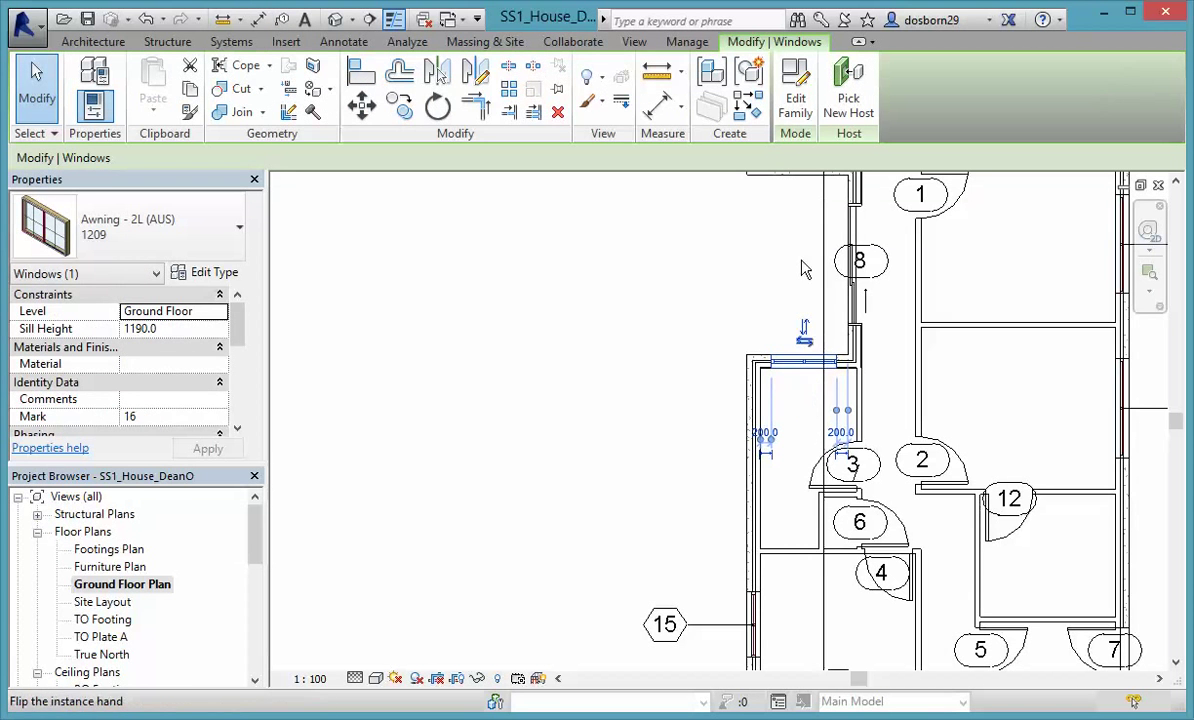
{"action": "left_click", "coordinate": [342, 42]}
{"action": "left_click", "coordinate": [768, 92]}
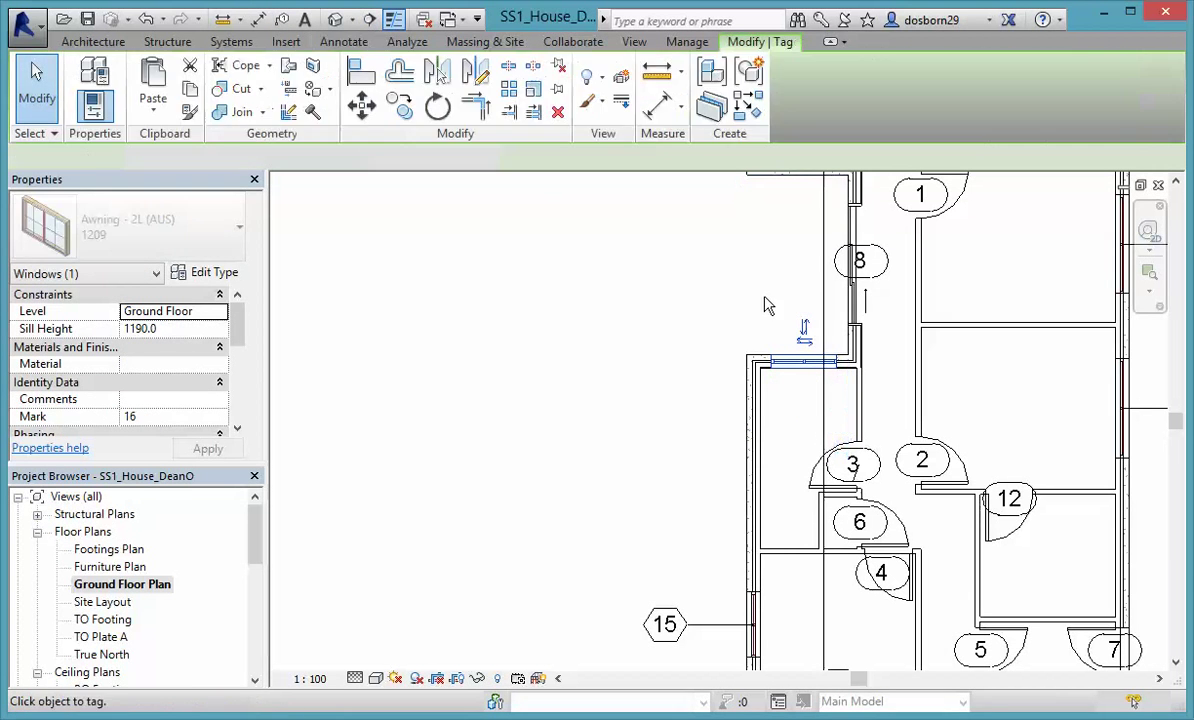
{"action": "left_click", "coordinate": [796, 362]}
{"action": "scroll", "coordinate": [714, 514], "scroll_direction": "down", "scroll_amount": 2}
{"action": "middle_click_drag", "start_coordinate": [714, 514], "coordinate": [621, 347]}
{"action": "scroll", "coordinate": [621, 347], "scroll_direction": "down", "scroll_amount": 2}
{"action": "scroll", "coordinate": [621, 372], "scroll_direction": "down", "scroll_amount": 2}
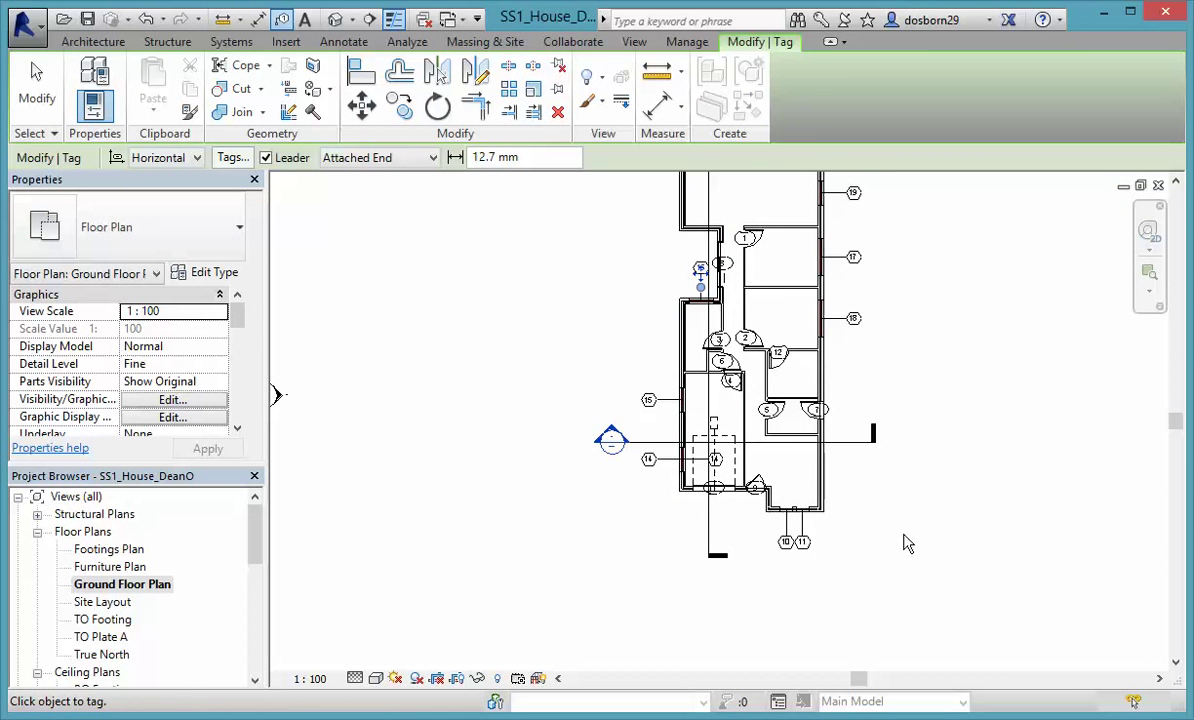
{"action": "middle_click_drag", "start_coordinate": [906, 544], "coordinate": [955, 619]}
{"action": "middle_click_drag", "start_coordinate": [986, 496], "coordinate": [1012, 510]}
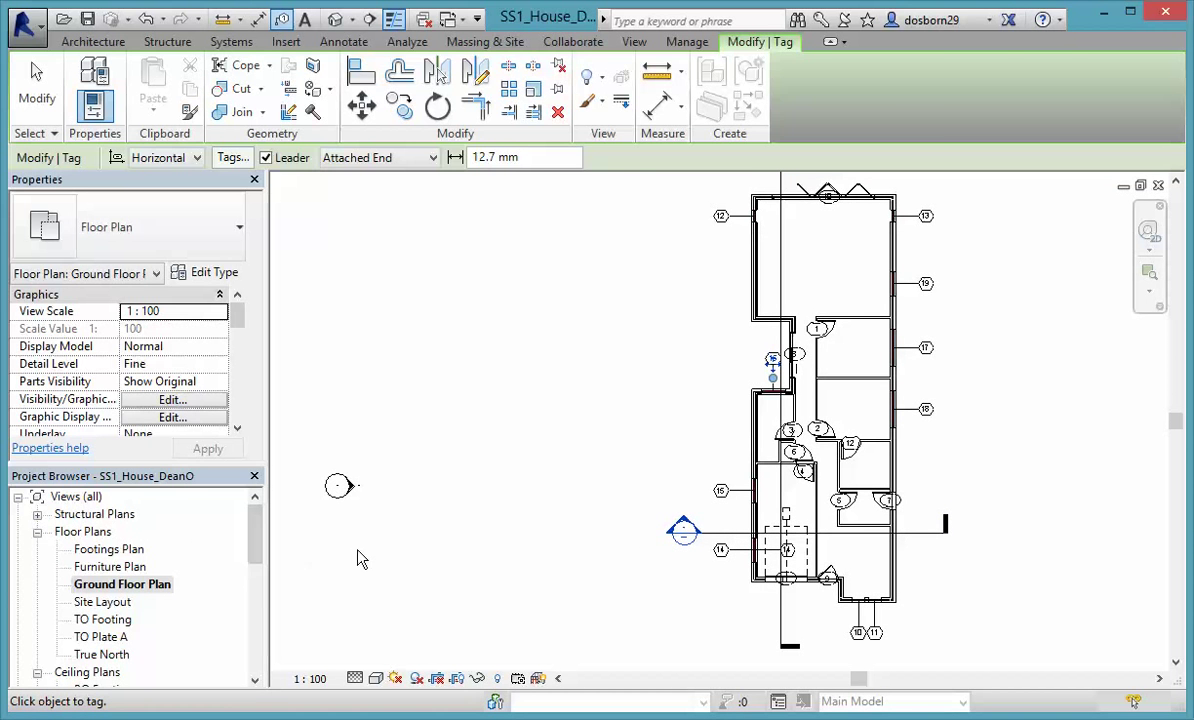
Create a new building component schedule for the Windows category, named Window Schedule, in the New Construction phase
{"action": "left_click_drag", "start_coordinate": [257, 525], "coordinate": [257, 656]}
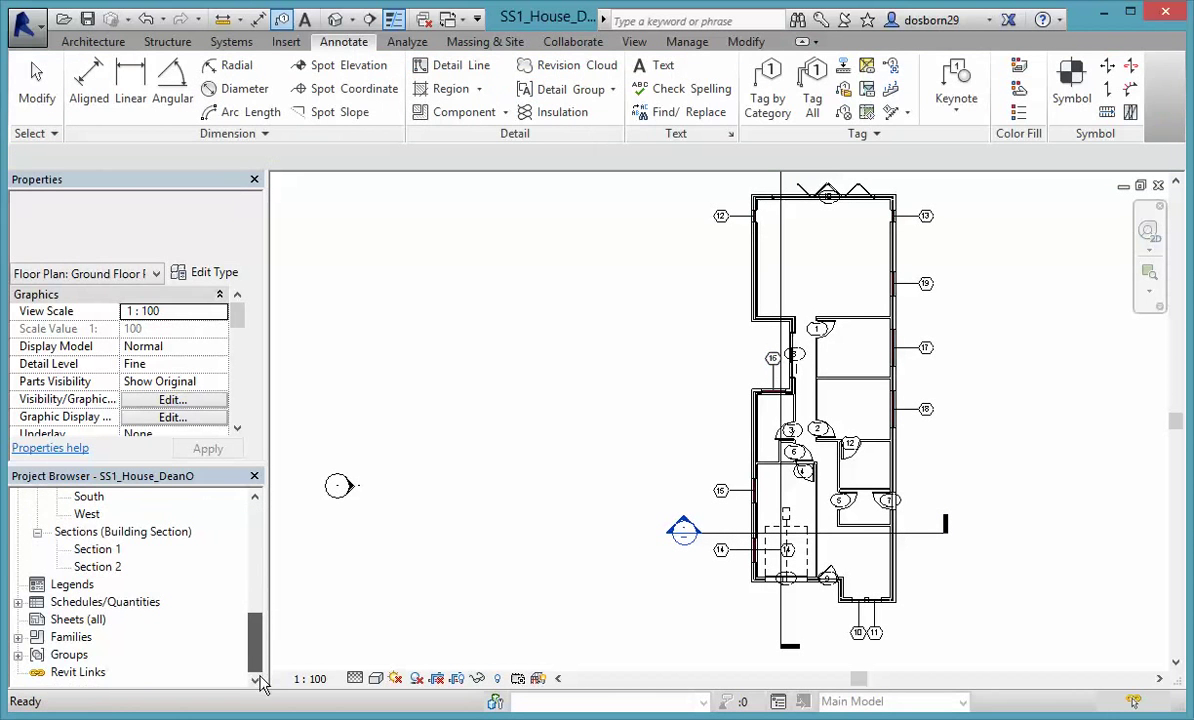
{"action": "left_click", "coordinate": [97, 600]}
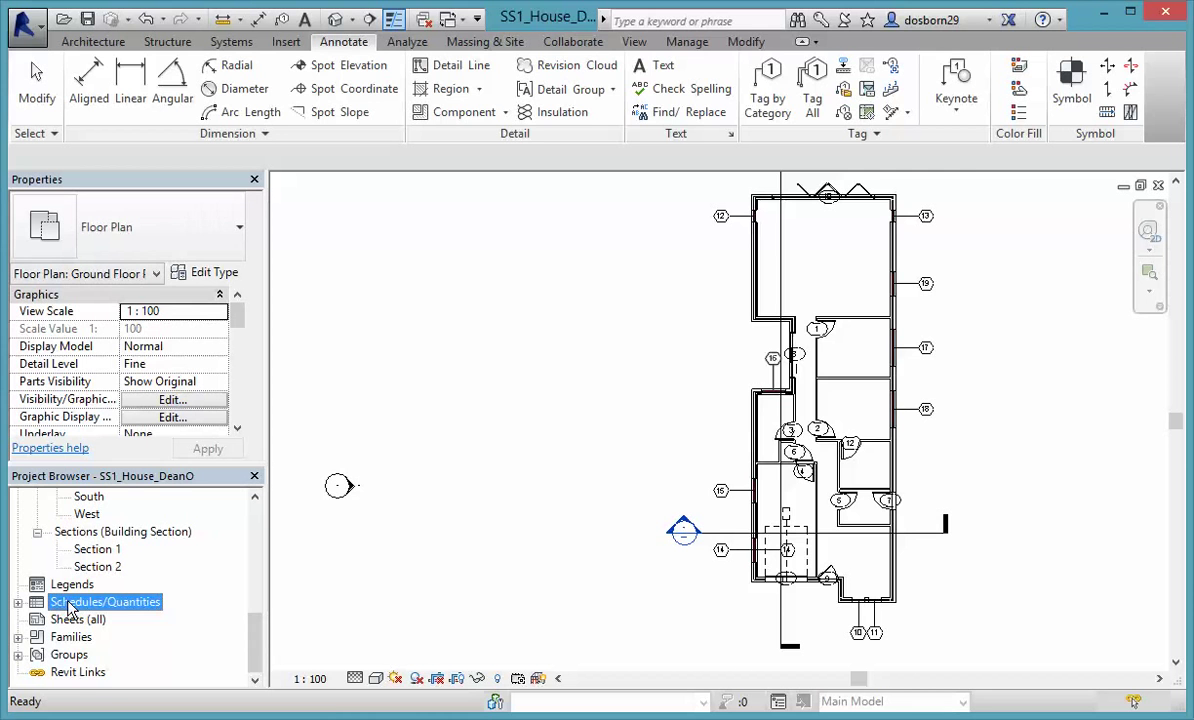
{"action": "right_click", "coordinate": [72, 606]}
{"action": "left_click", "coordinate": [150, 613]}
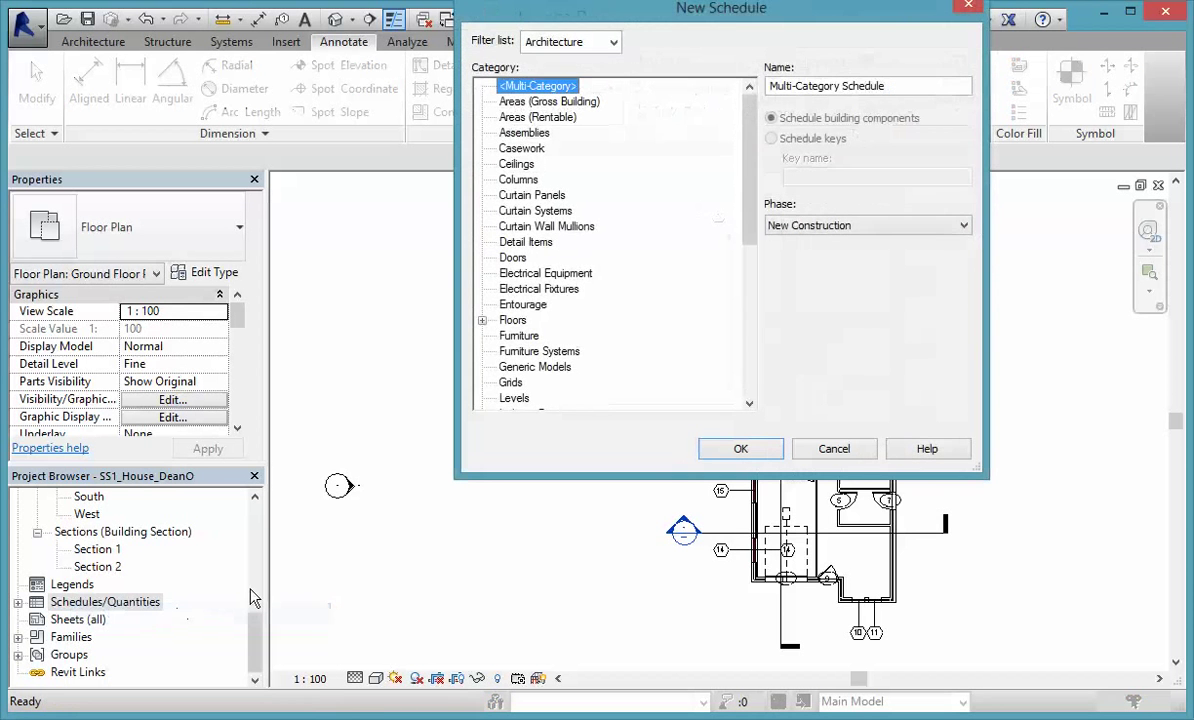
{"action": "left_click_drag", "start_coordinate": [745, 160], "coordinate": [661, 375]}
{"action": "left_click", "coordinate": [521, 399]}
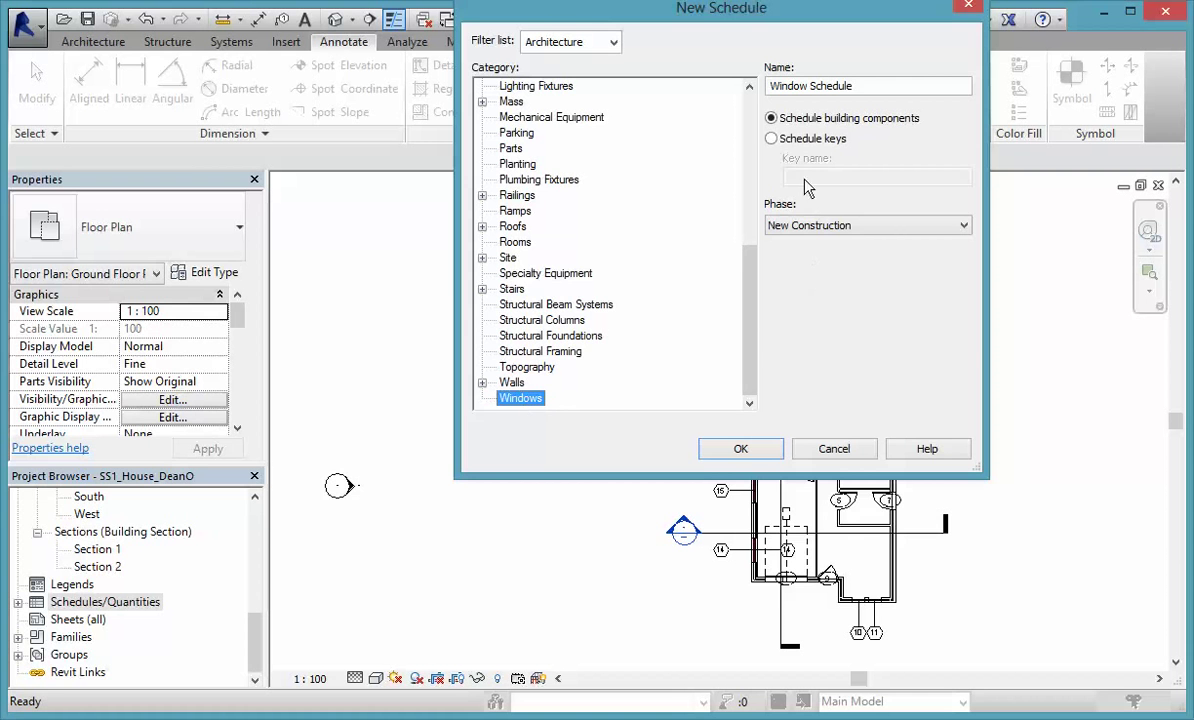
{"action": "left_click", "coordinate": [722, 457]}
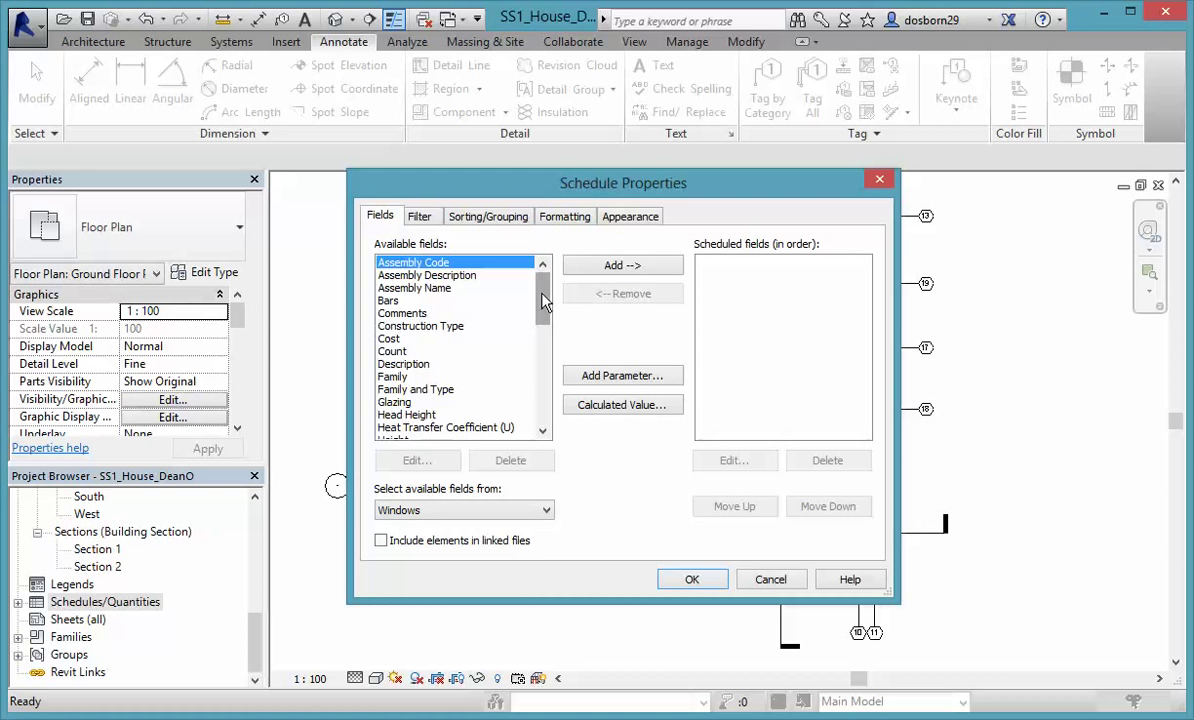
Add the Type Mark and Width fields to the window schedule
{"action": "left_click_drag", "start_coordinate": [547, 305], "coordinate": [541, 412]}
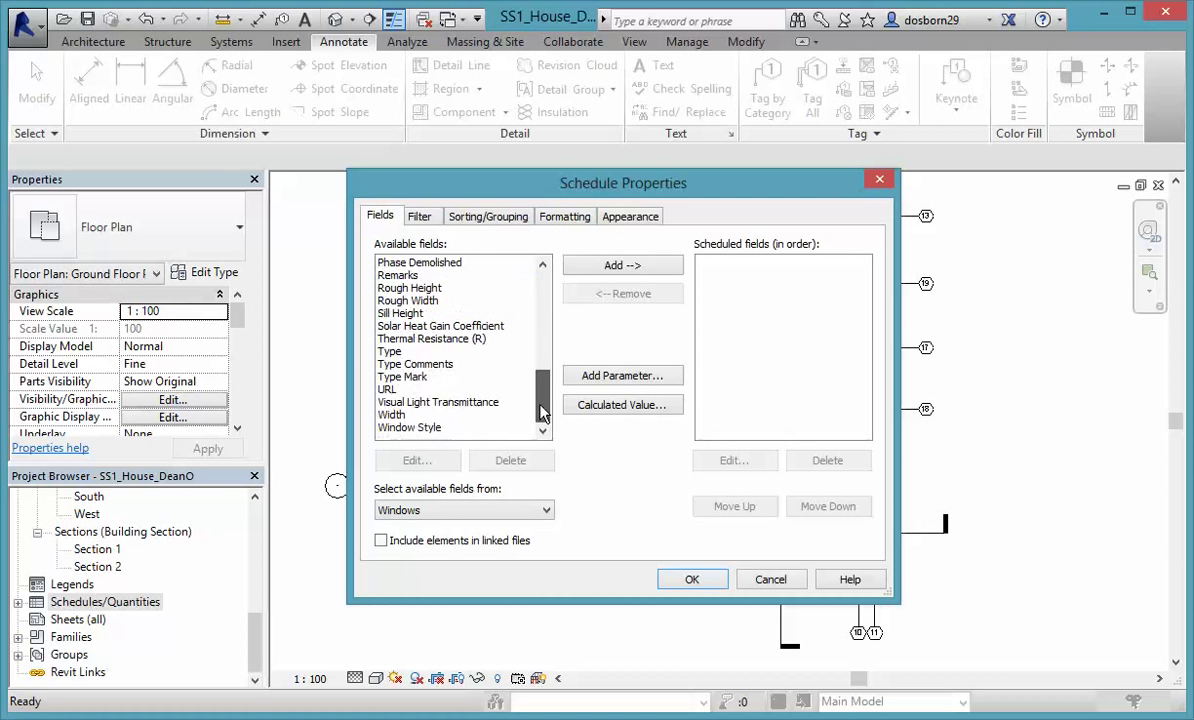
{"action": "left_click", "coordinate": [406, 378]}
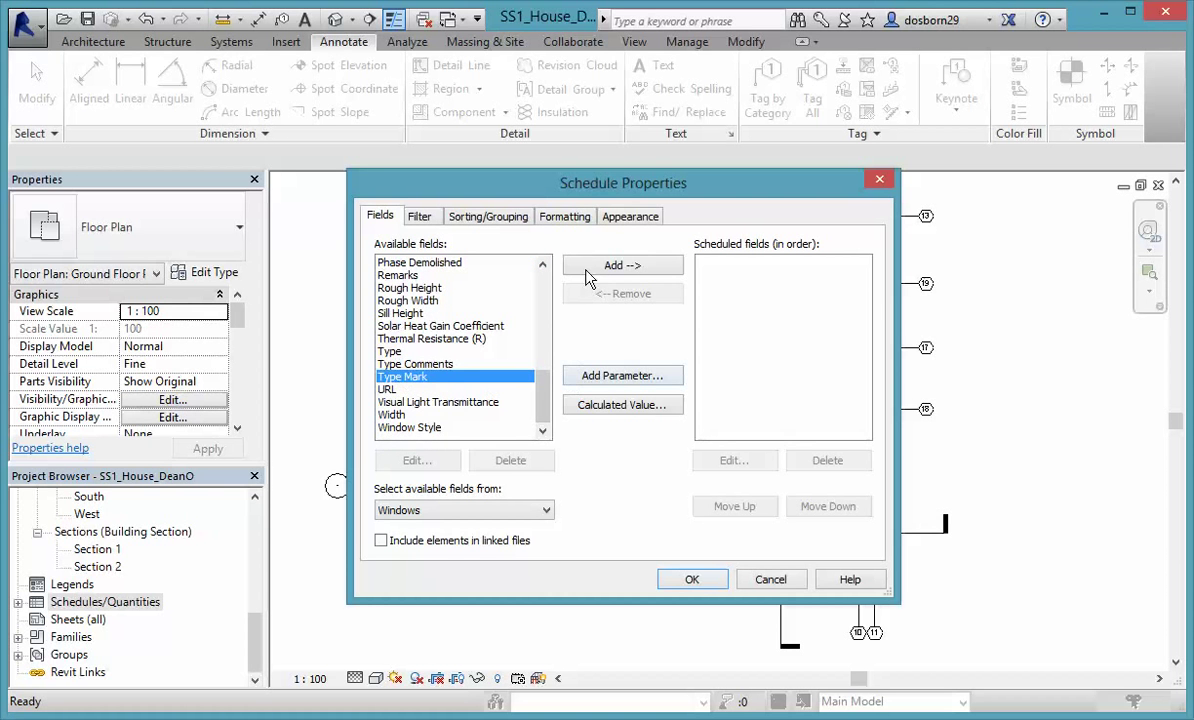
{"action": "left_click", "coordinate": [590, 277]}
{"action": "mouse_move", "coordinate": [541, 405]}
{"action": "left_mouse_down"}
{"action": "mouse_move", "coordinate": [542, 392]}
{"action": "mouse_move", "coordinate": [545, 428]}
{"action": "left_mouse_up"}
{"action": "left_click", "coordinate": [512, 416]}
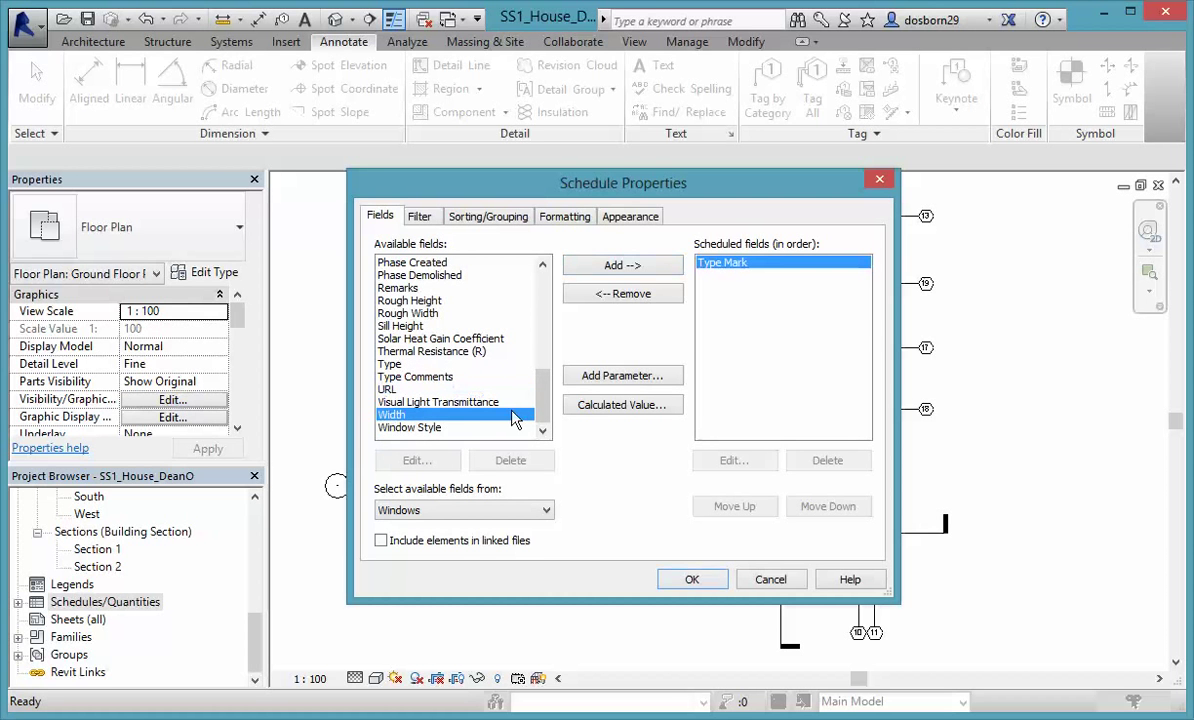
{"action": "left_click", "coordinate": [600, 266]}
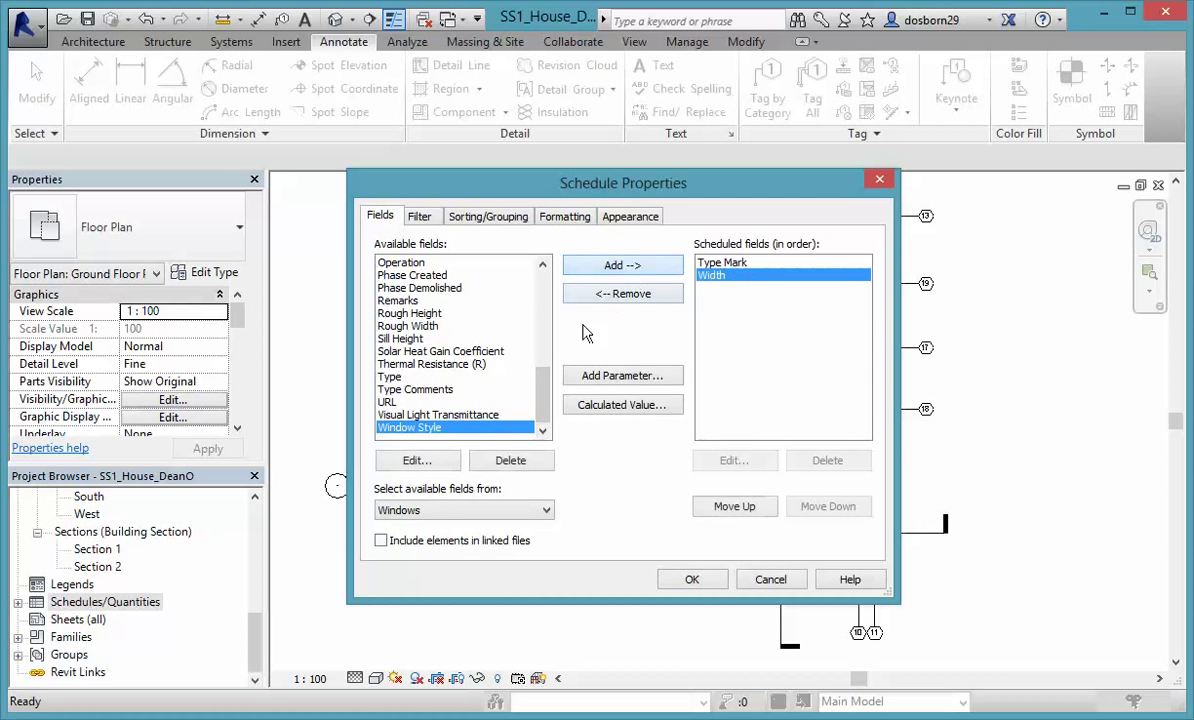
Add the Height and Family and Type fields to the window schedule
{"action": "left_click_drag", "start_coordinate": [540, 410], "coordinate": [545, 370]}
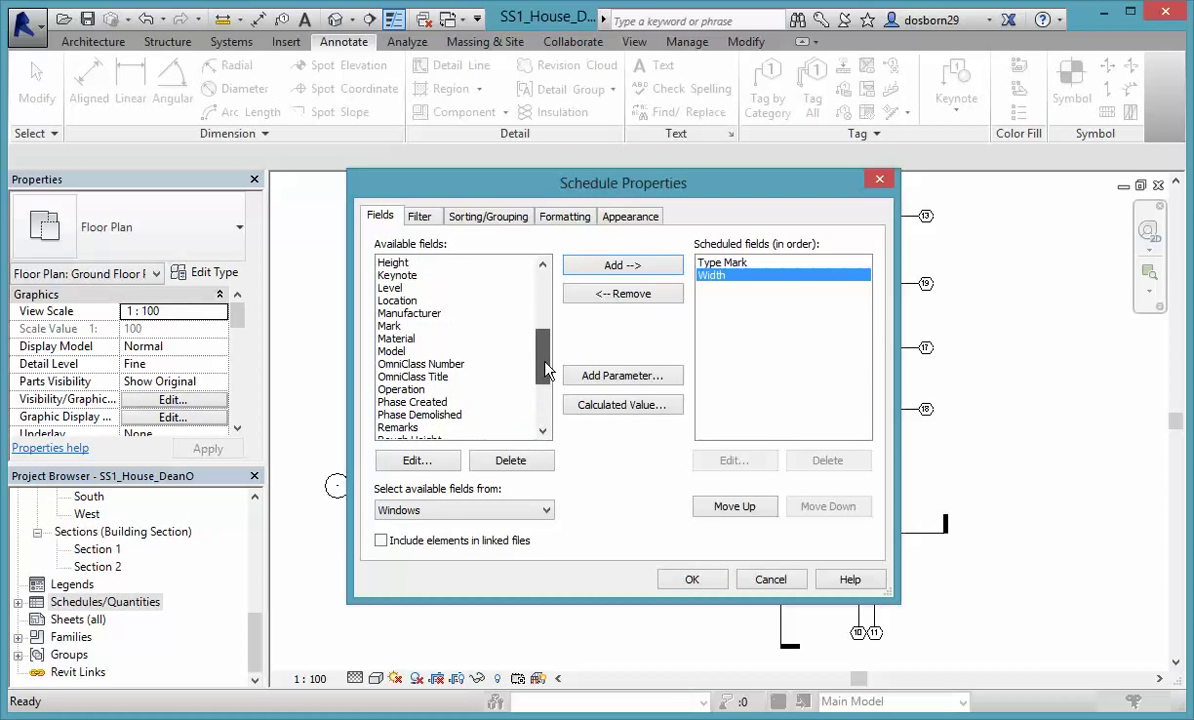
{"action": "scroll", "coordinate": [509, 331], "scroll_direction": "up", "scroll_amount": 3}
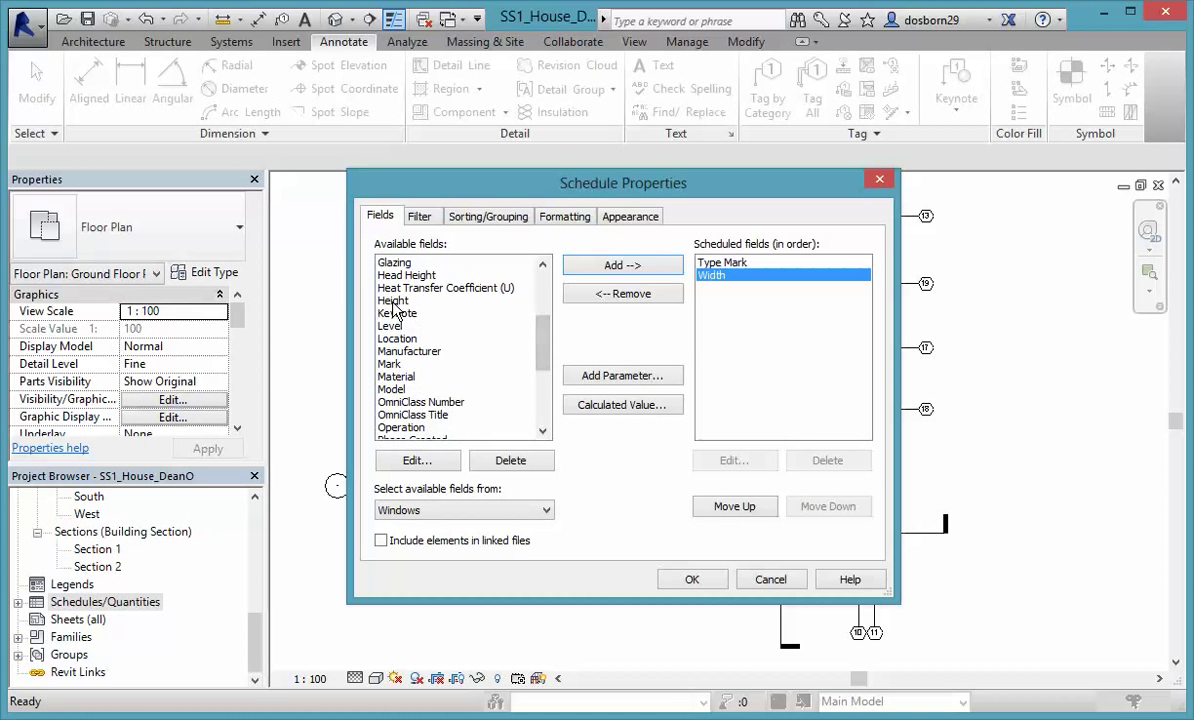
{"action": "left_click", "coordinate": [392, 302]}
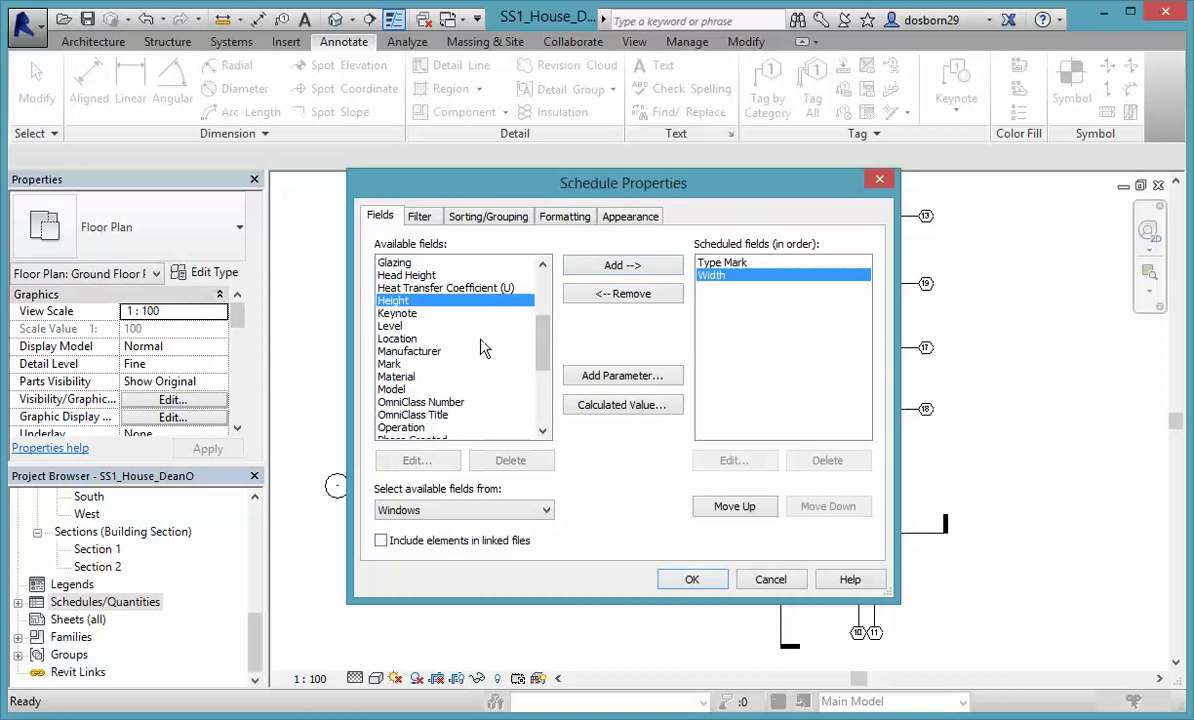
{"action": "left_click", "coordinate": [617, 268]}
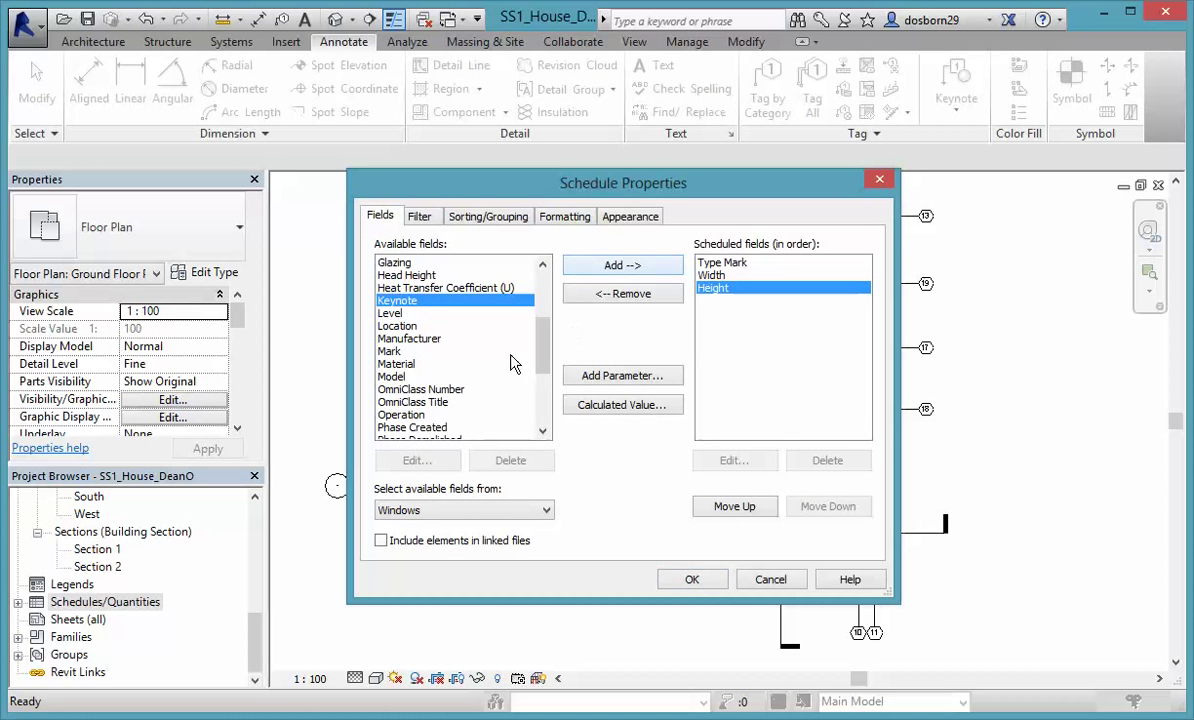
{"action": "scroll", "coordinate": [545, 360], "scroll_direction": "up", "scroll_amount": 2}
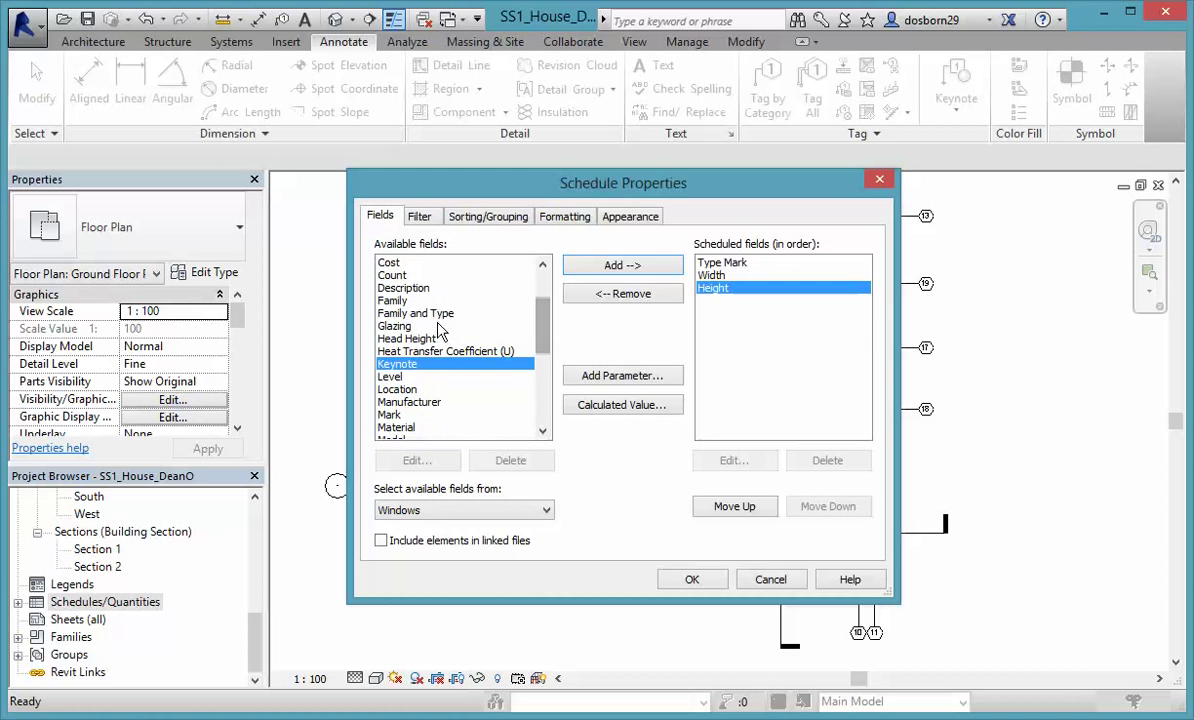
{"action": "left_click", "coordinate": [426, 314]}
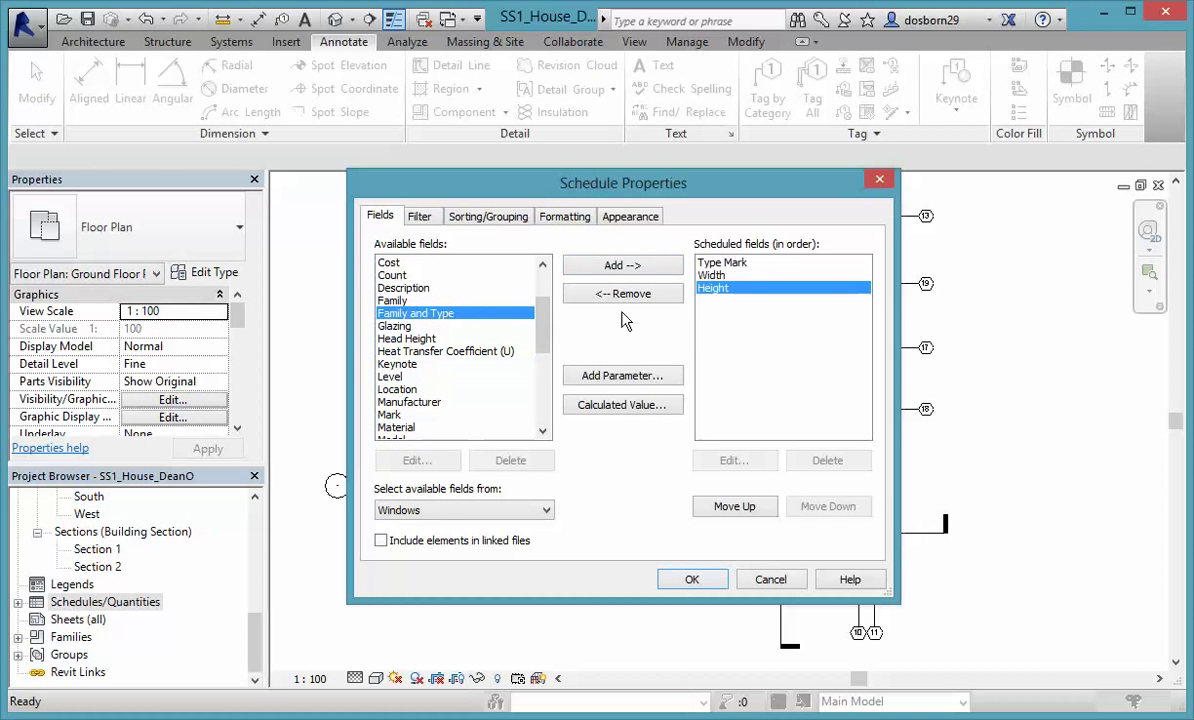
{"action": "left_click", "coordinate": [619, 266]}
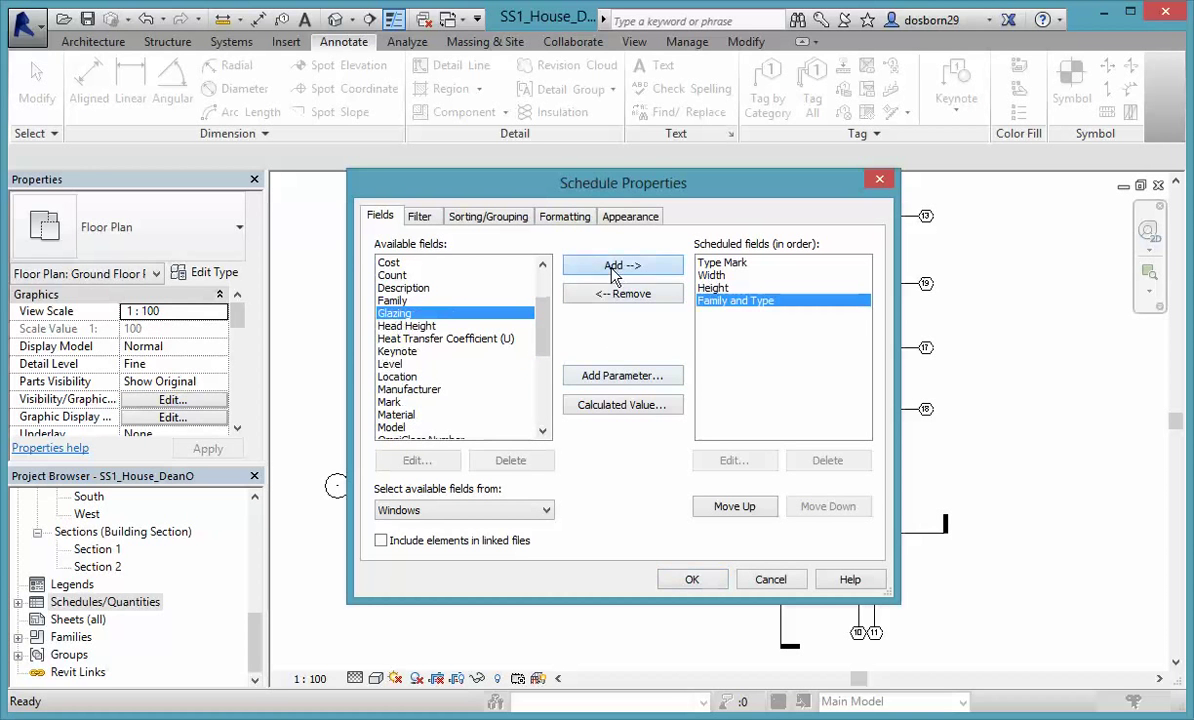
Add the Type field, place it above Family and Type in the field order, and generate the window schedule
{"action": "scroll", "coordinate": [545, 330], "scroll_direction": "up", "scroll_amount": 1}
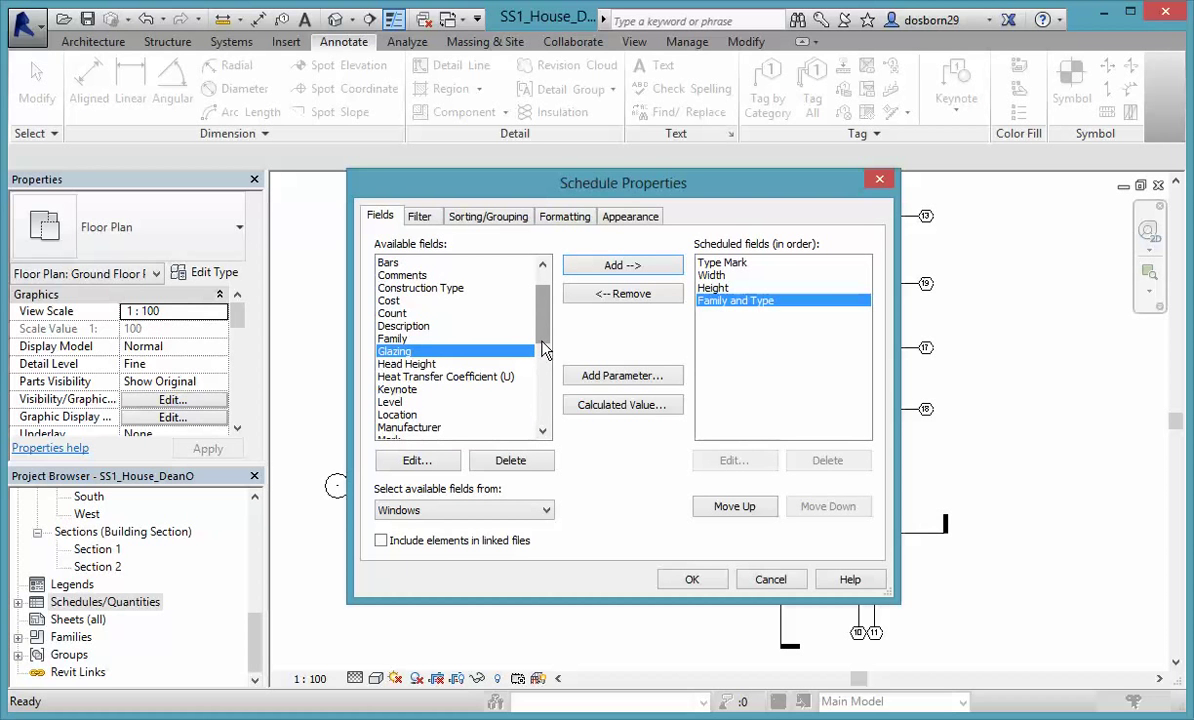
{"action": "scroll", "coordinate": [418, 392], "scroll_direction": "down", "scroll_amount": 6}
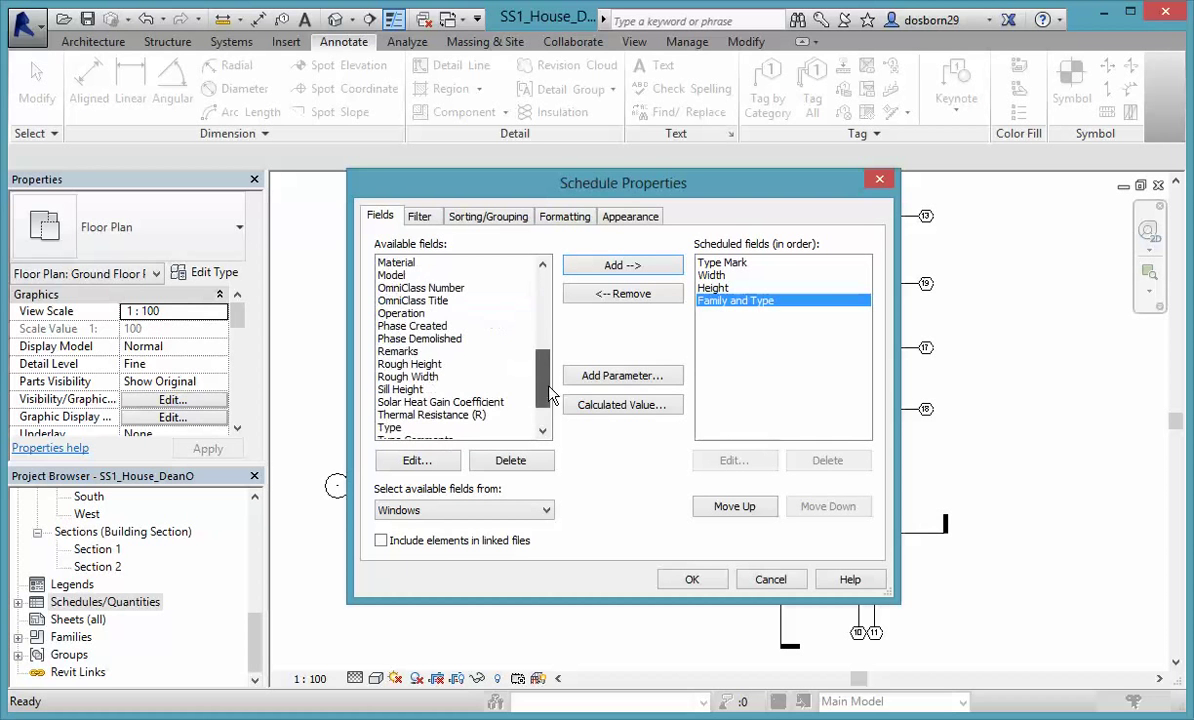
{"action": "left_click", "coordinate": [398, 377]}
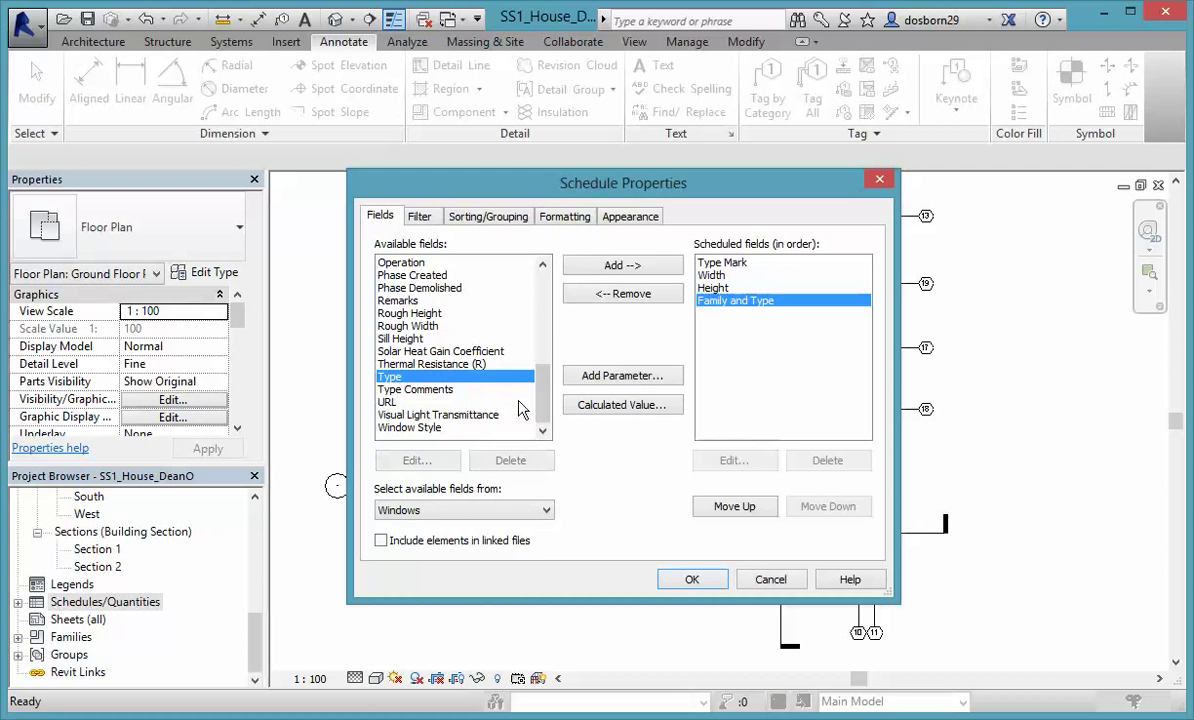
{"action": "left_click", "coordinate": [645, 266]}
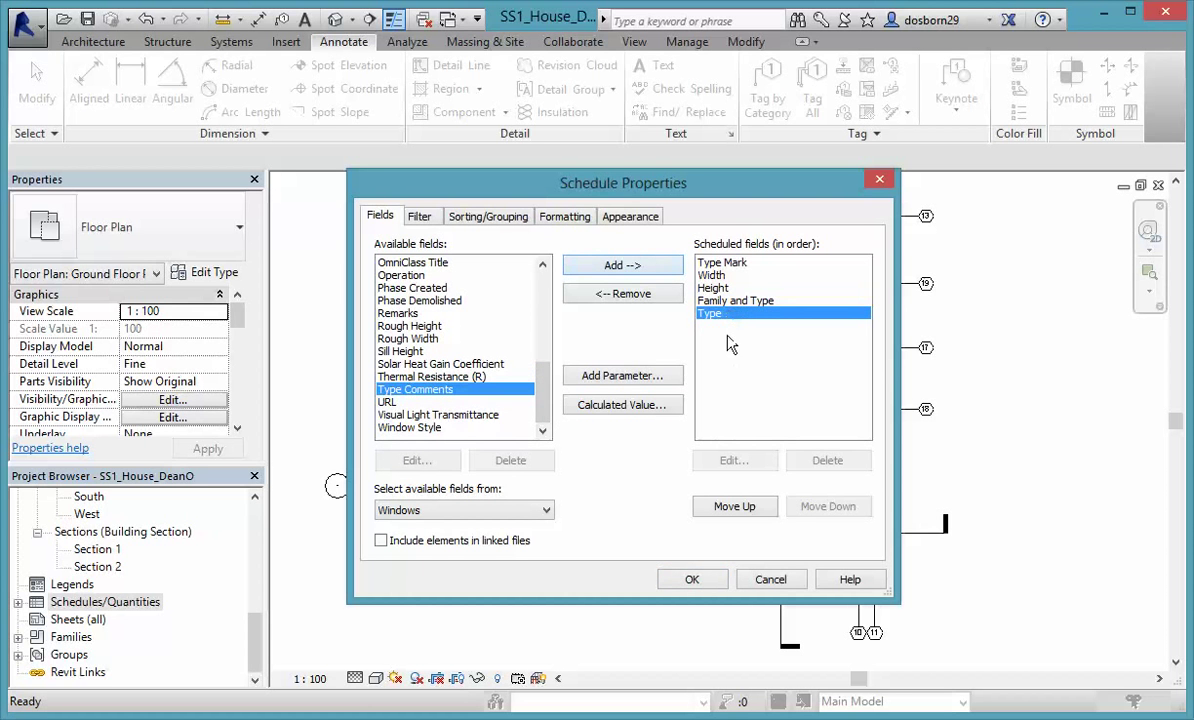
{"action": "left_click", "coordinate": [735, 504]}
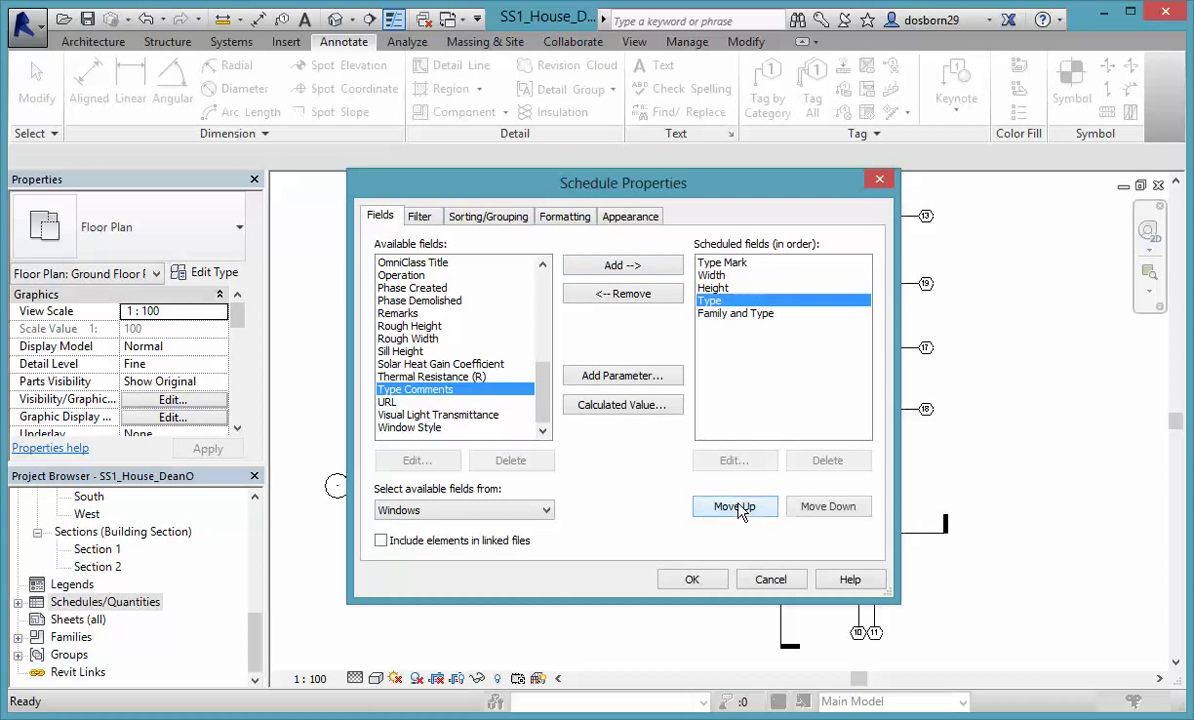
{"action": "left_click", "coordinate": [692, 582]}
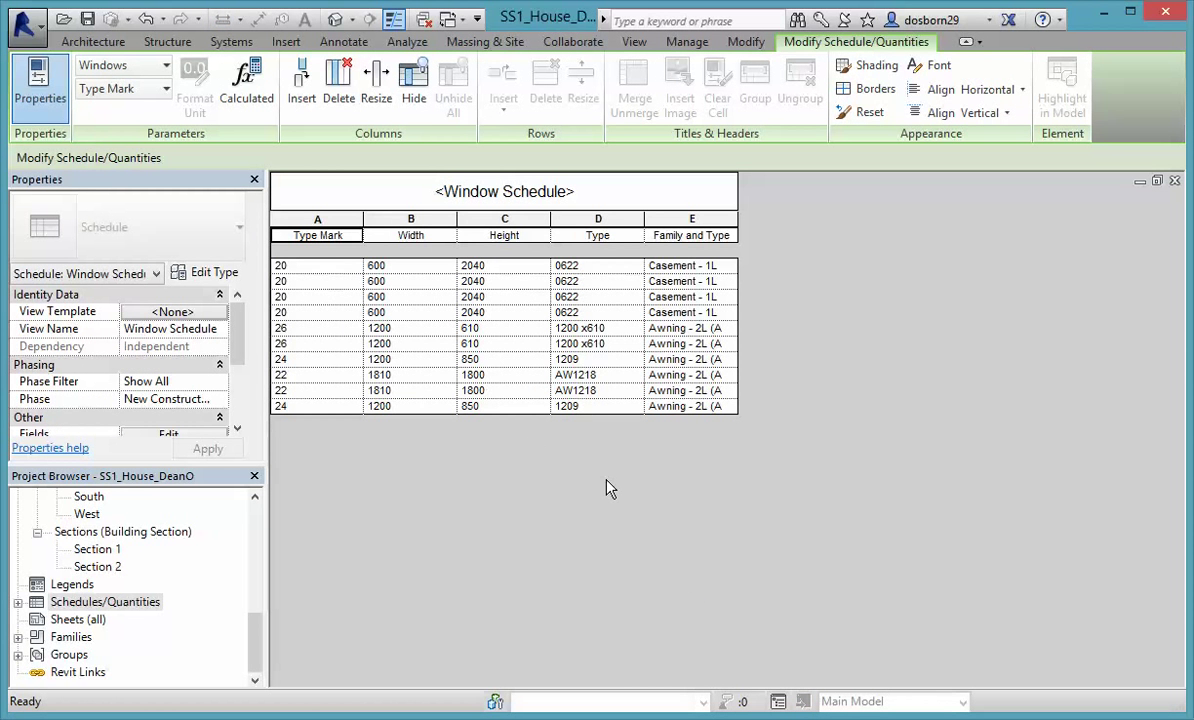
Set the type mark of the 0622 casement windows to 1 in the schedule, applying it to all elements of that type
{"action": "left_click", "coordinate": [306, 267]}
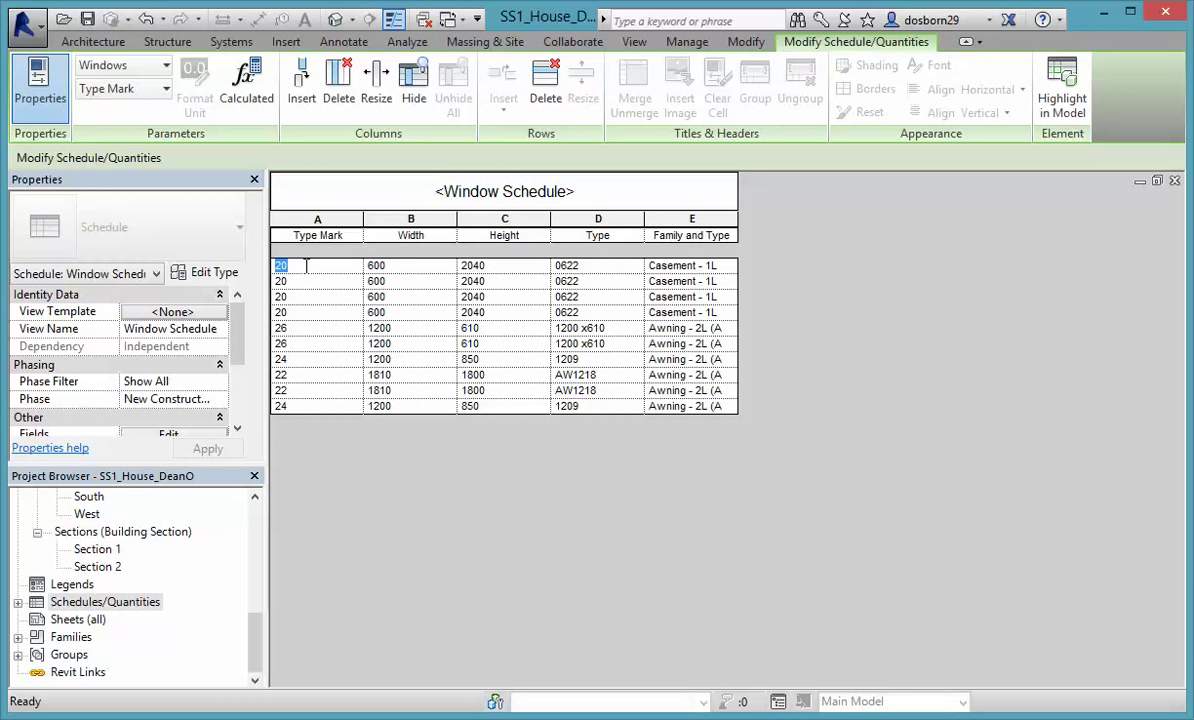
{"action": "left_click", "coordinate": [305, 285]}
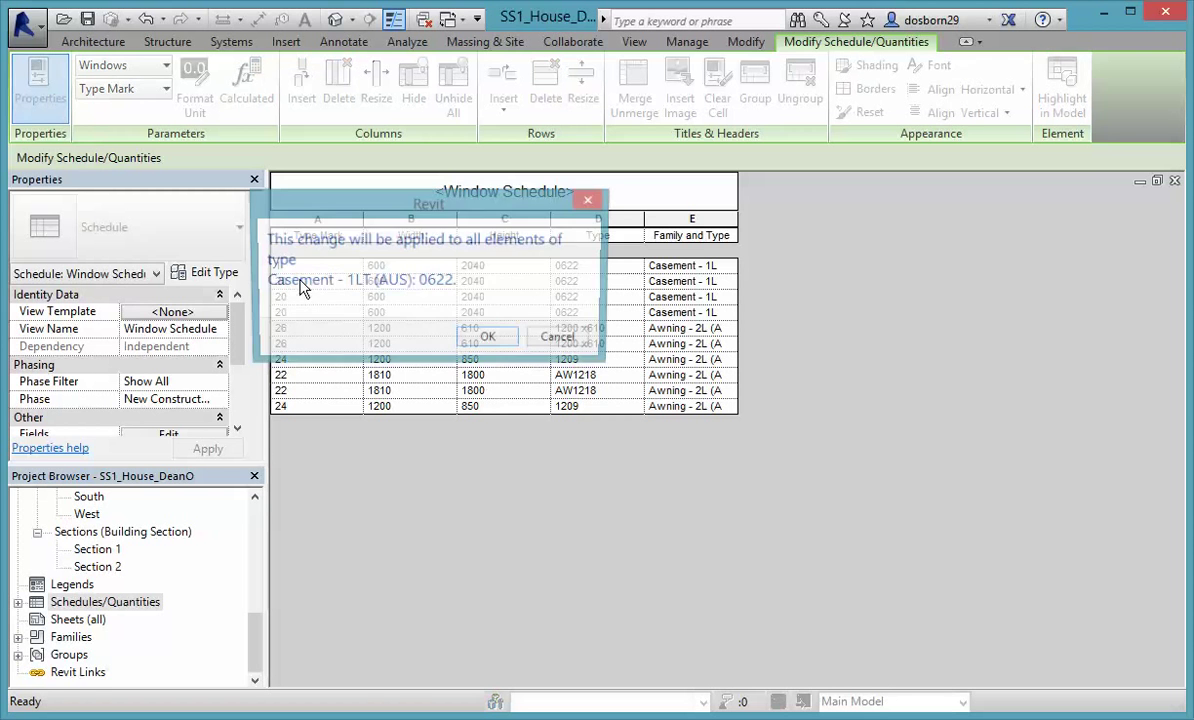
{"action": "left_click", "coordinate": [490, 340]}
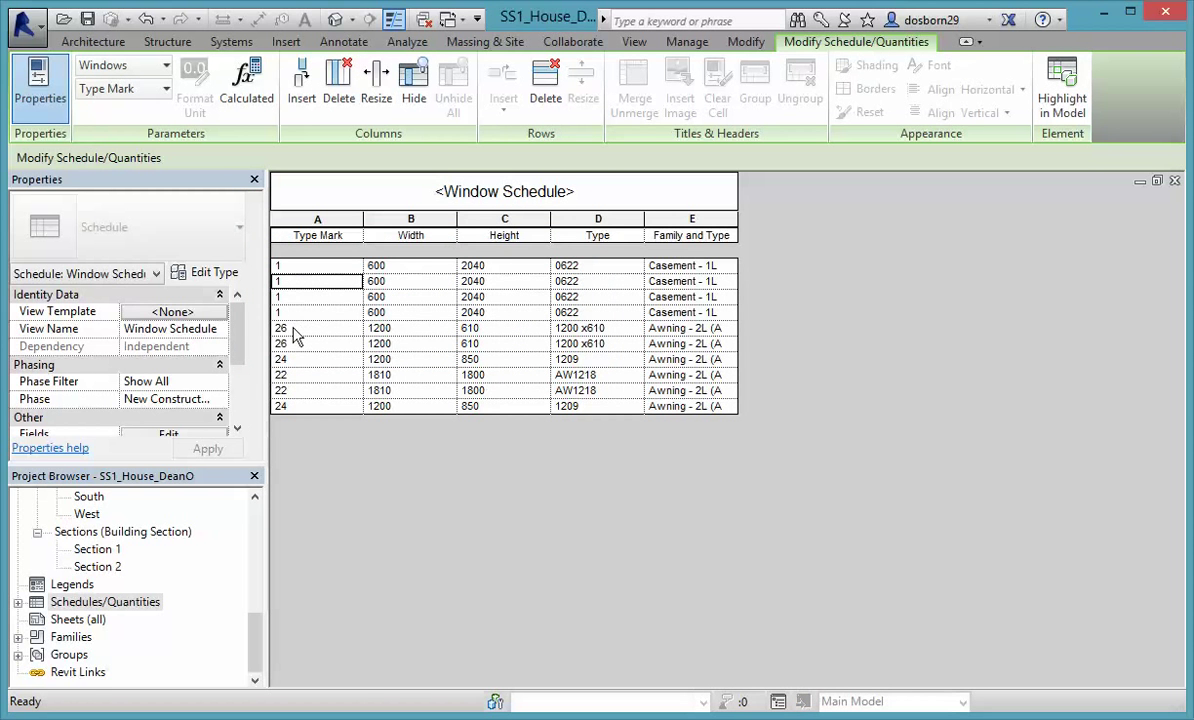
{"action": "left_click", "coordinate": [301, 329]}
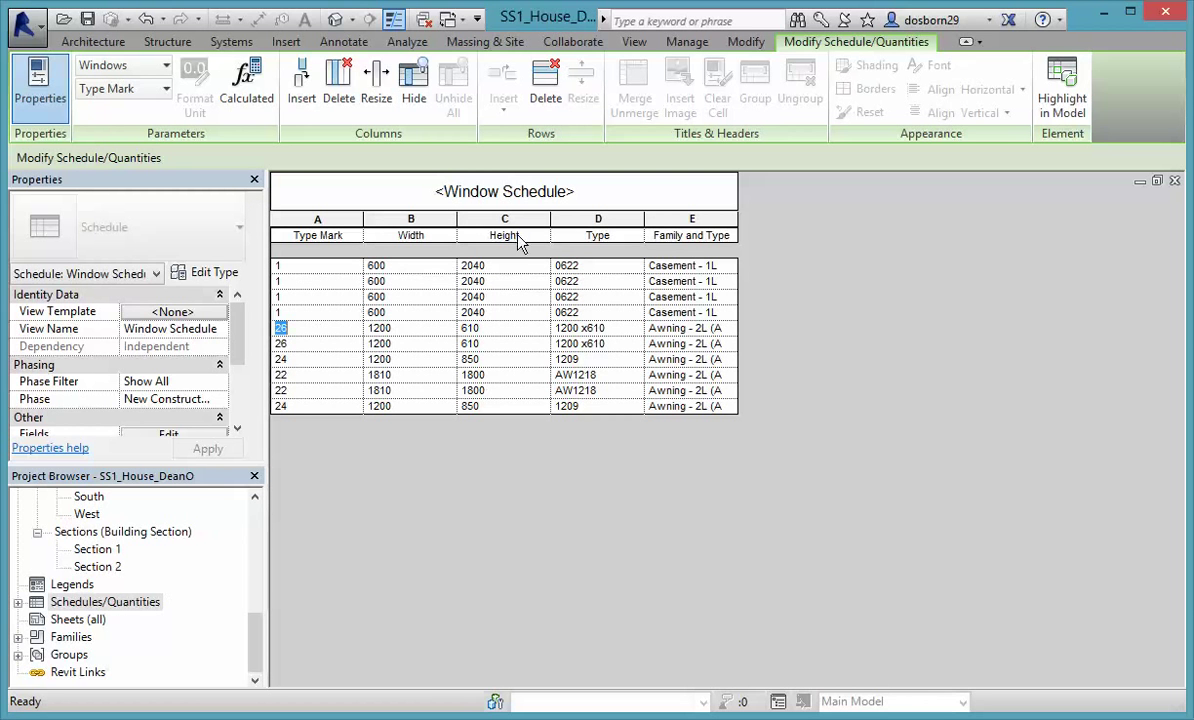
{"action": "left_click_drag", "start_coordinate": [236, 316], "coordinate": [236, 400]}
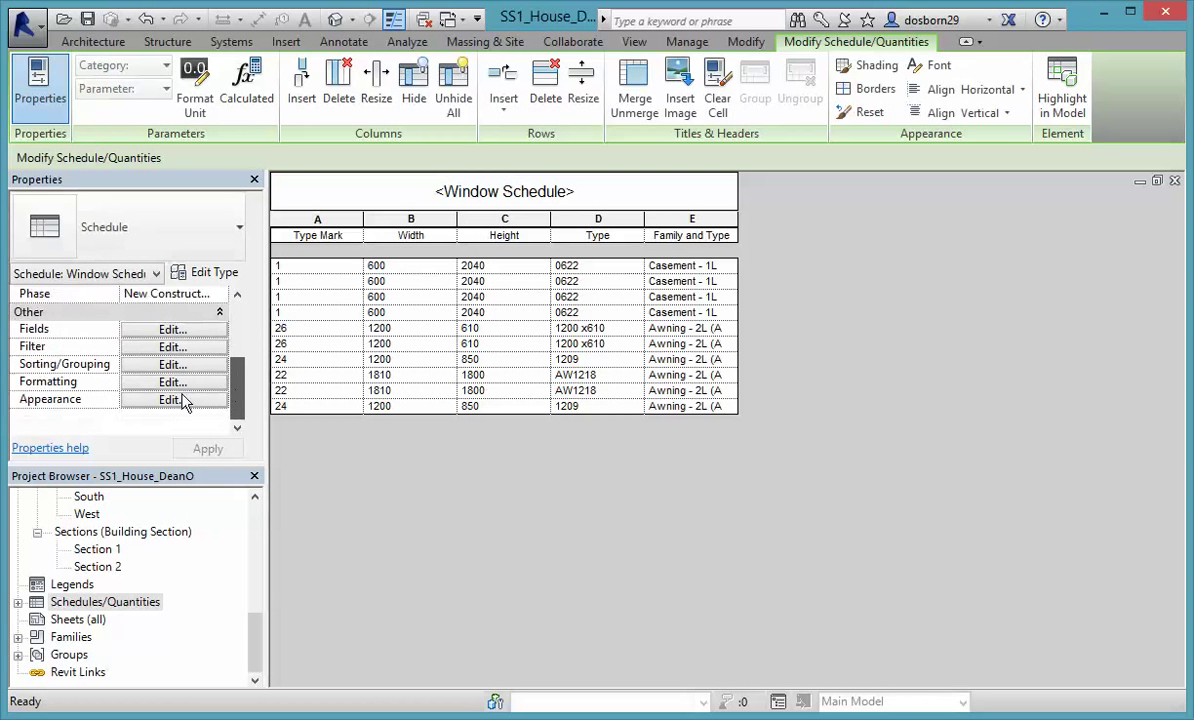
{"action": "left_click", "coordinate": [175, 330]}
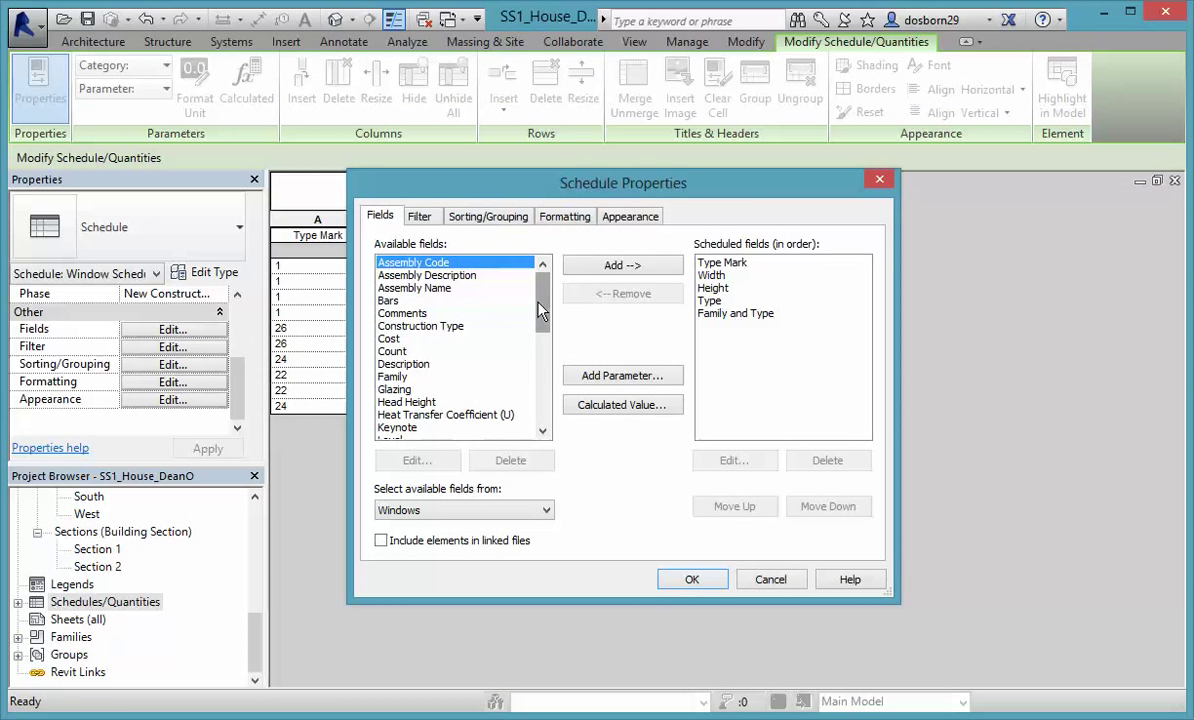
{"action": "left_click_drag", "start_coordinate": [540, 312], "coordinate": [541, 405]}
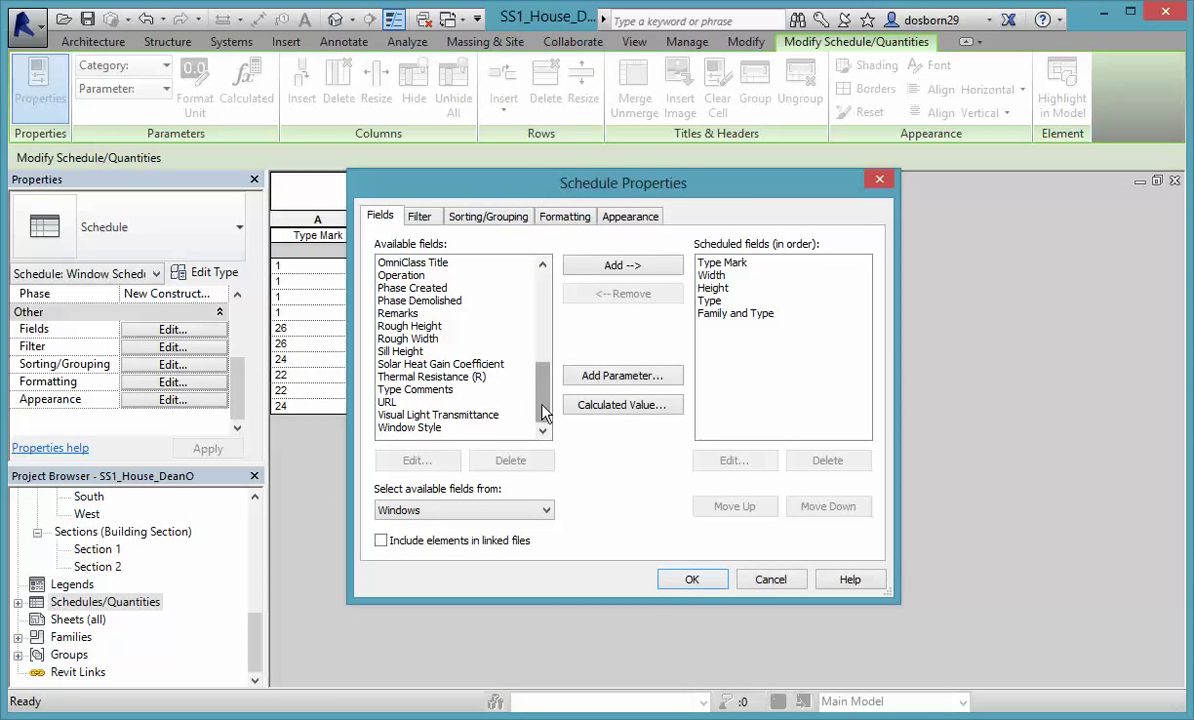
{"action": "left_click_drag", "start_coordinate": [543, 412], "coordinate": [545, 393]}
{"action": "scroll", "coordinate": [506, 357], "scroll_direction": "down", "scroll_amount": 2}
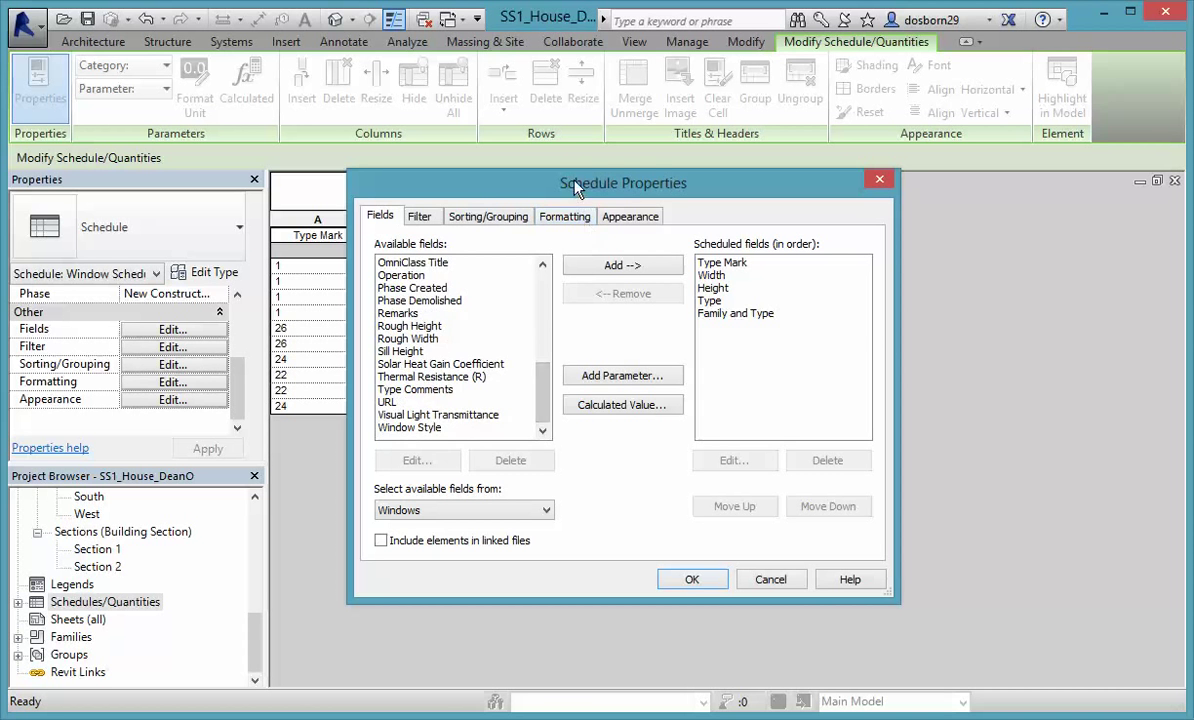
{"action": "left_click_drag", "start_coordinate": [575, 186], "coordinate": [621, 166]}
{"action": "left_click", "coordinate": [278, 308]}
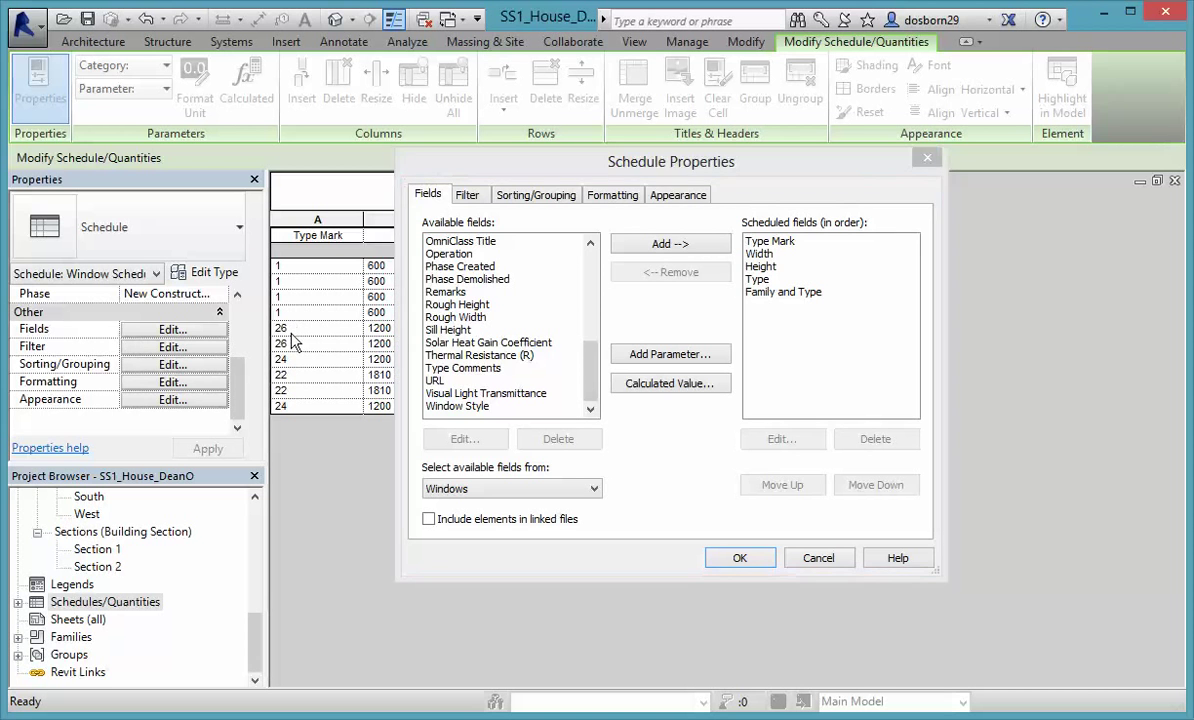
{"action": "left_click", "coordinate": [818, 558]}
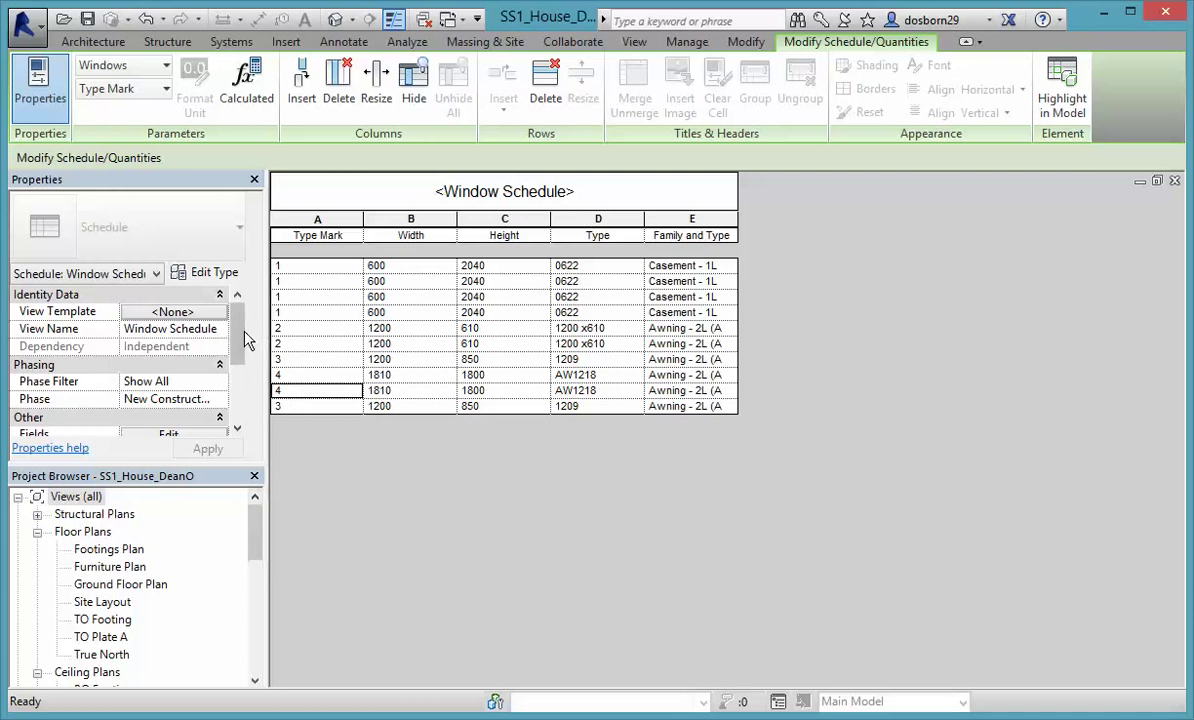
Add the Mark field to the window schedule and place it first in the field order, above Type Mark
{"action": "left_click_drag", "start_coordinate": [240, 344], "coordinate": [235, 398]}
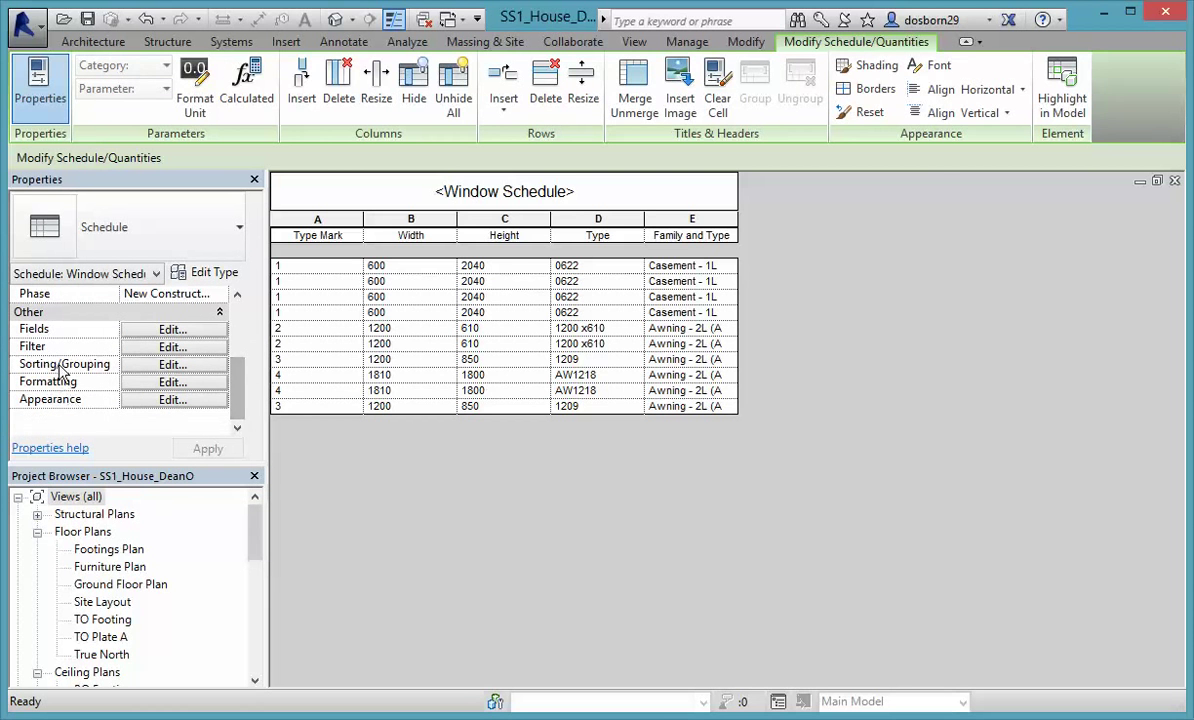
{"action": "left_click", "coordinate": [168, 331]}
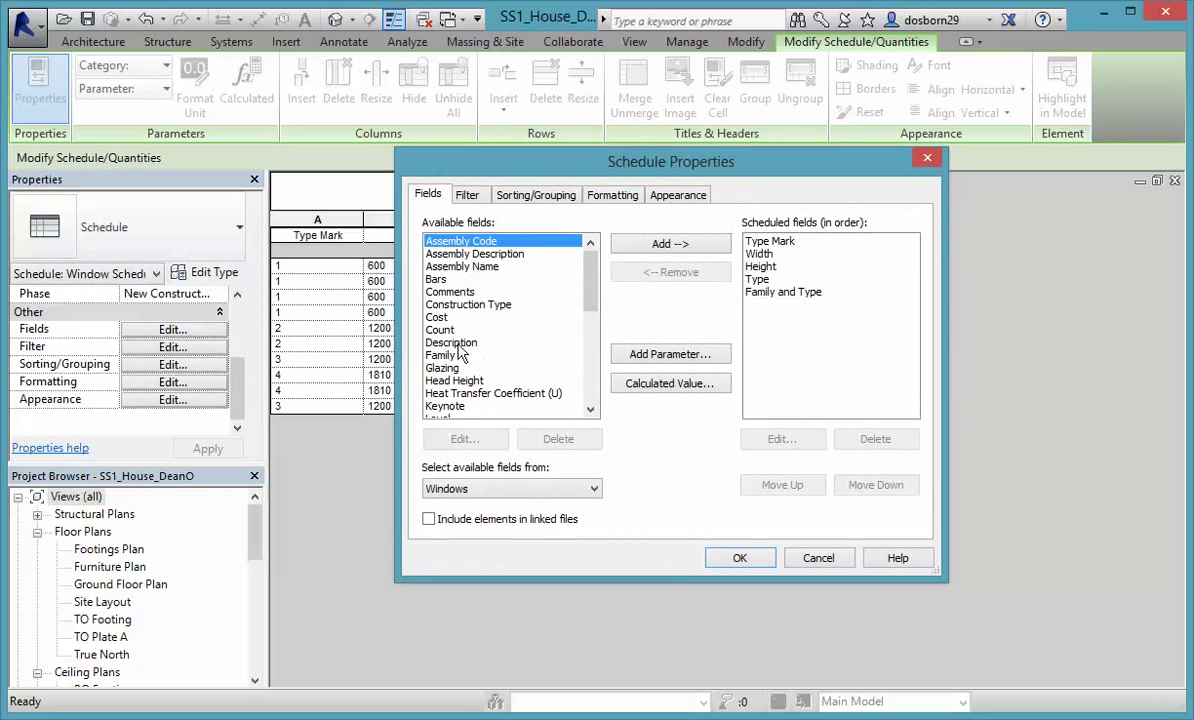
{"action": "scroll", "coordinate": [597, 292], "scroll_direction": "down", "scroll_amount": 2}
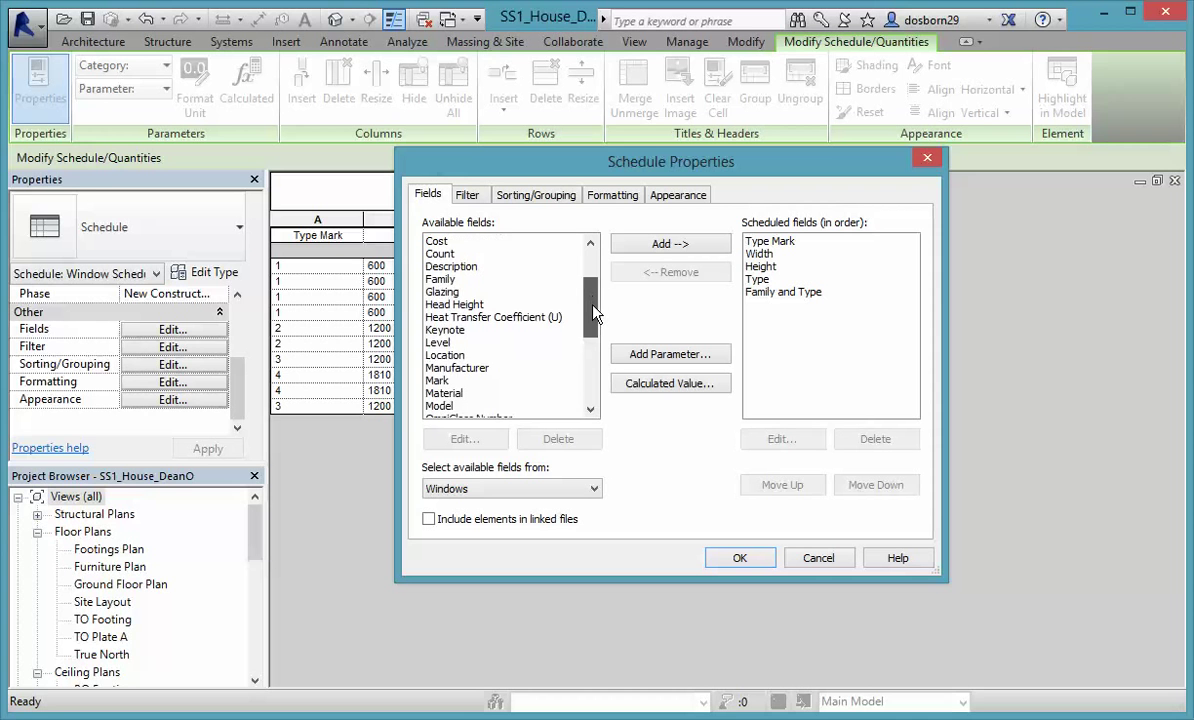
{"action": "left_click", "coordinate": [437, 368]}
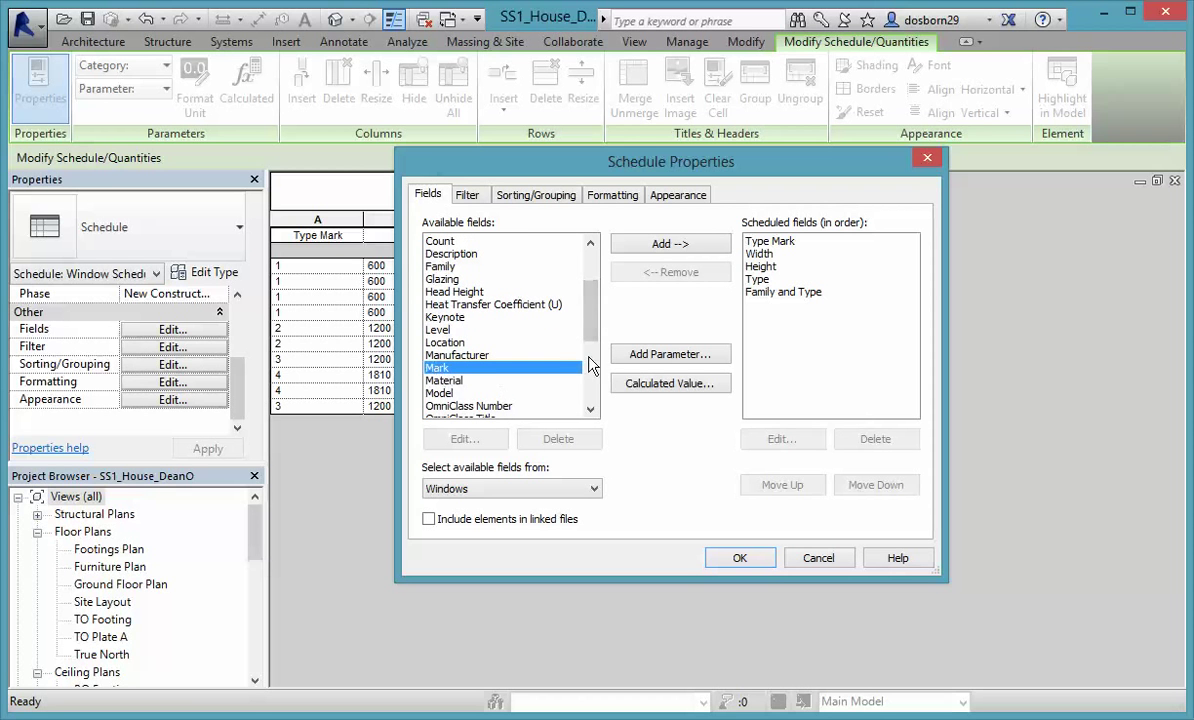
{"action": "left_click", "coordinate": [662, 245]}
{"action": "left_click", "coordinate": [789, 486]}
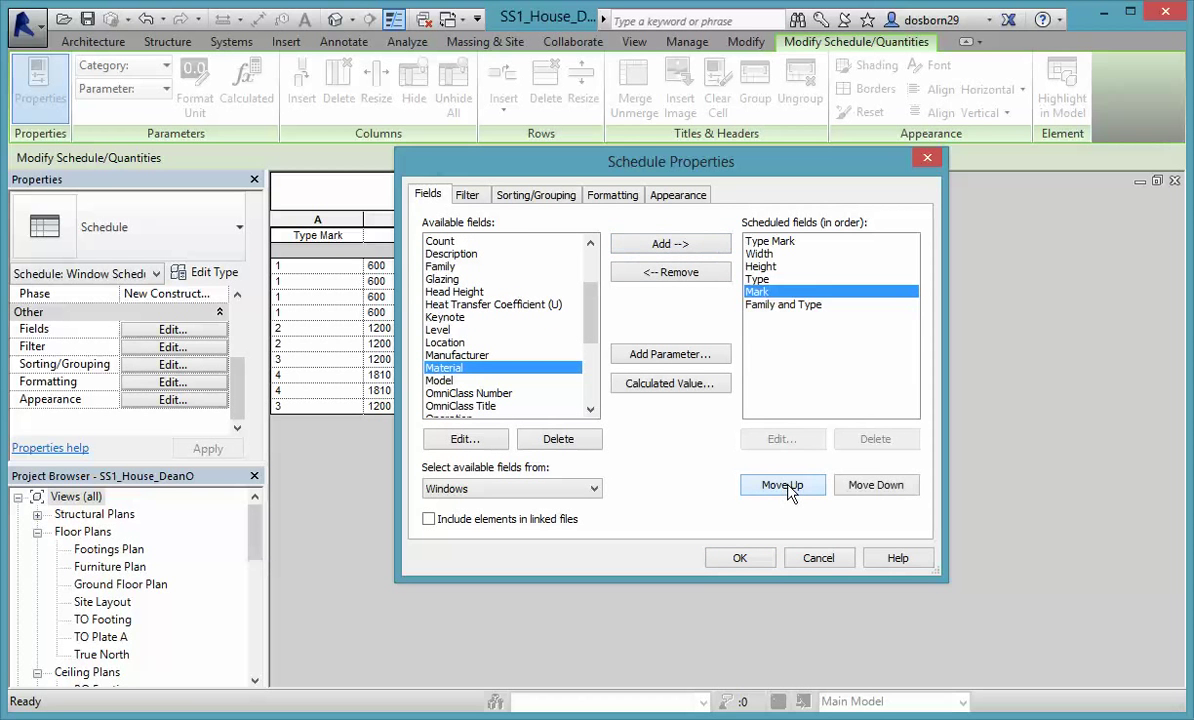
{"action": "left_click", "coordinate": [789, 486]}
{"action": "left_click", "coordinate": [789, 486]}
{"action": "left_click", "coordinate": [789, 486]}
{"action": "left_click", "coordinate": [789, 487]}
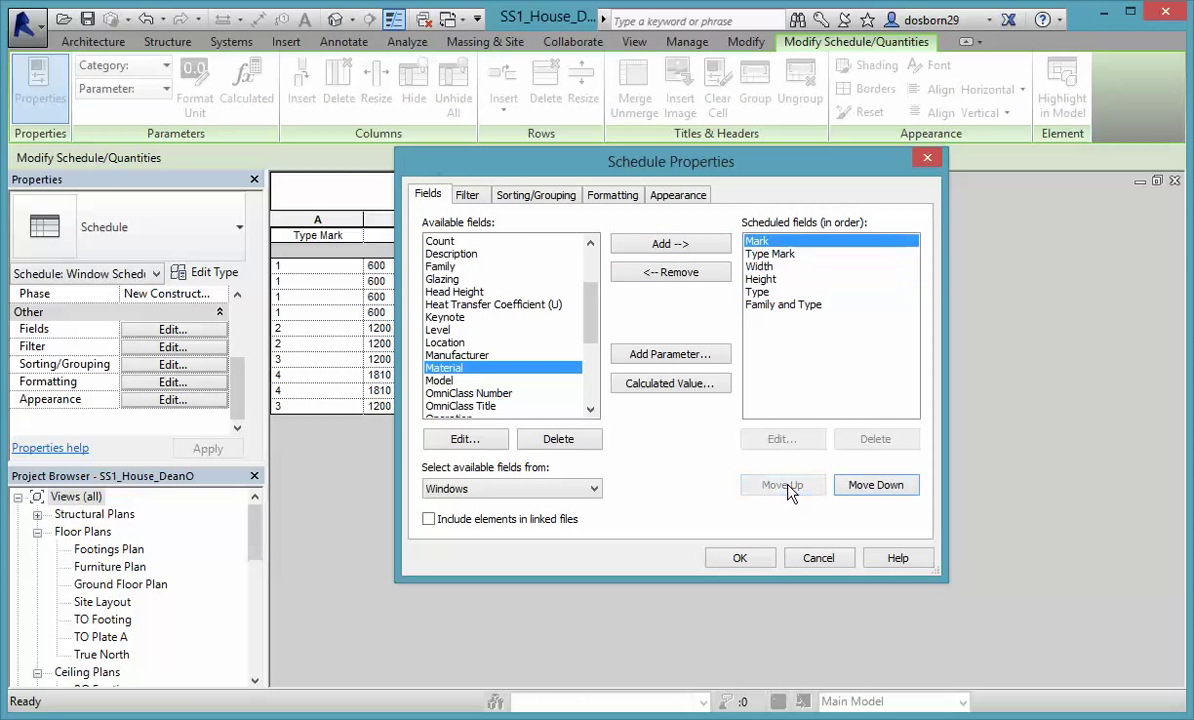
{"action": "left_click", "coordinate": [741, 558]}
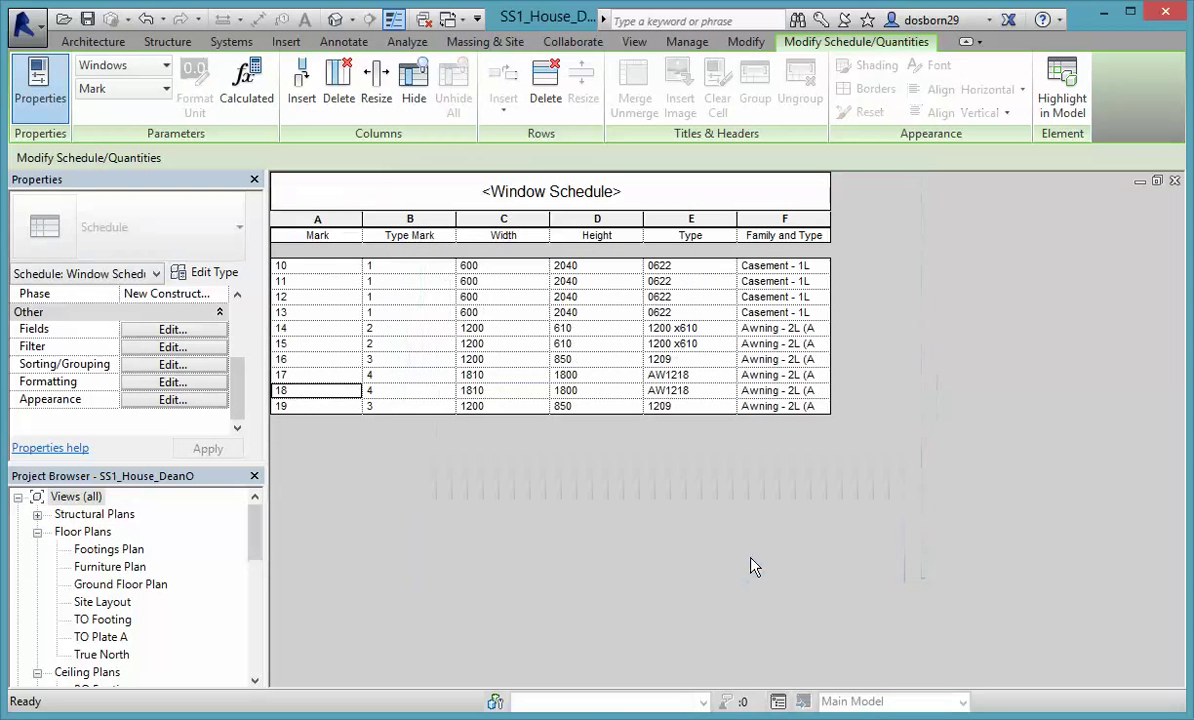
Renumber the windows' Mark values in the schedule sequentially from 1 to 10, from the first row to the last
{"action": "left_click", "coordinate": [298, 266]}
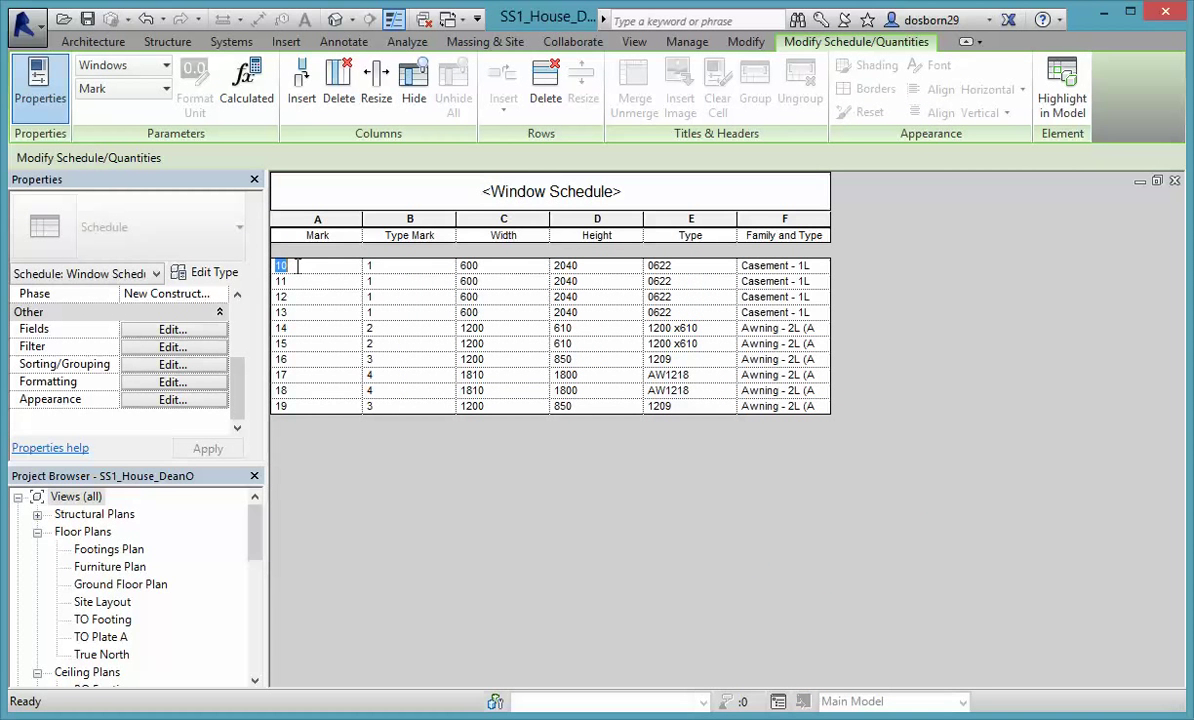
{"action": "type", "text": "1"}
{"action": "left_click", "coordinate": [299, 282]}
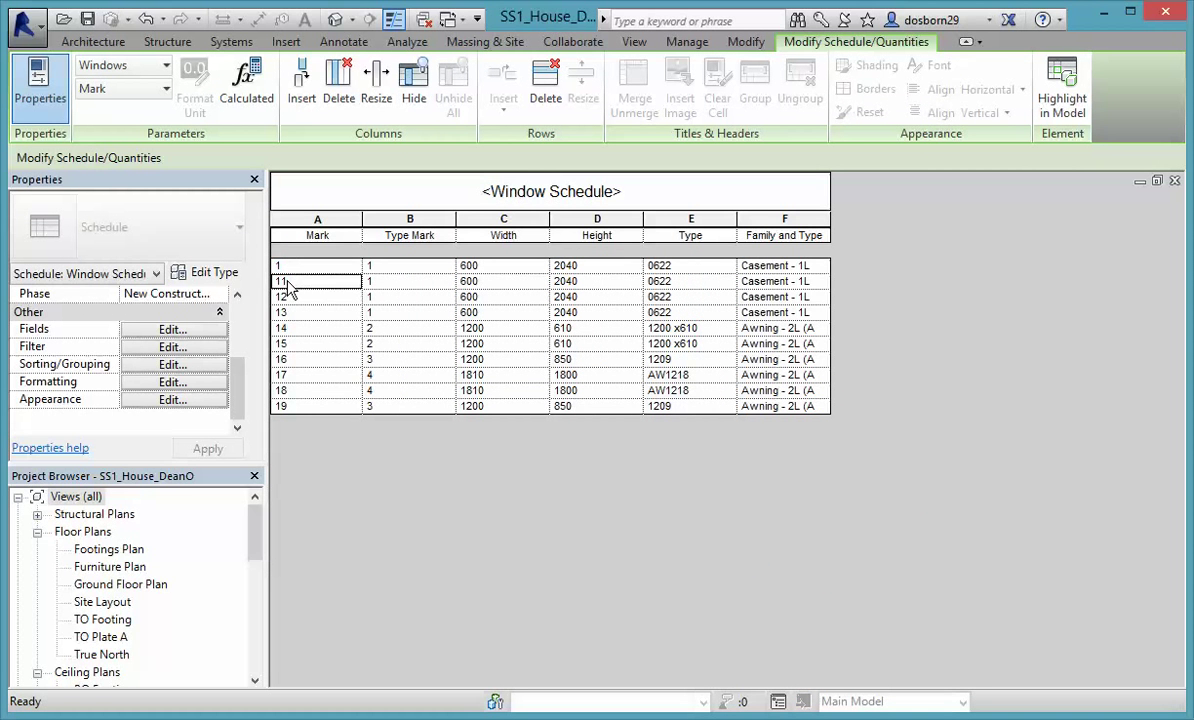
{"action": "left_click_drag", "start_coordinate": [296, 283], "coordinate": [272, 295]}
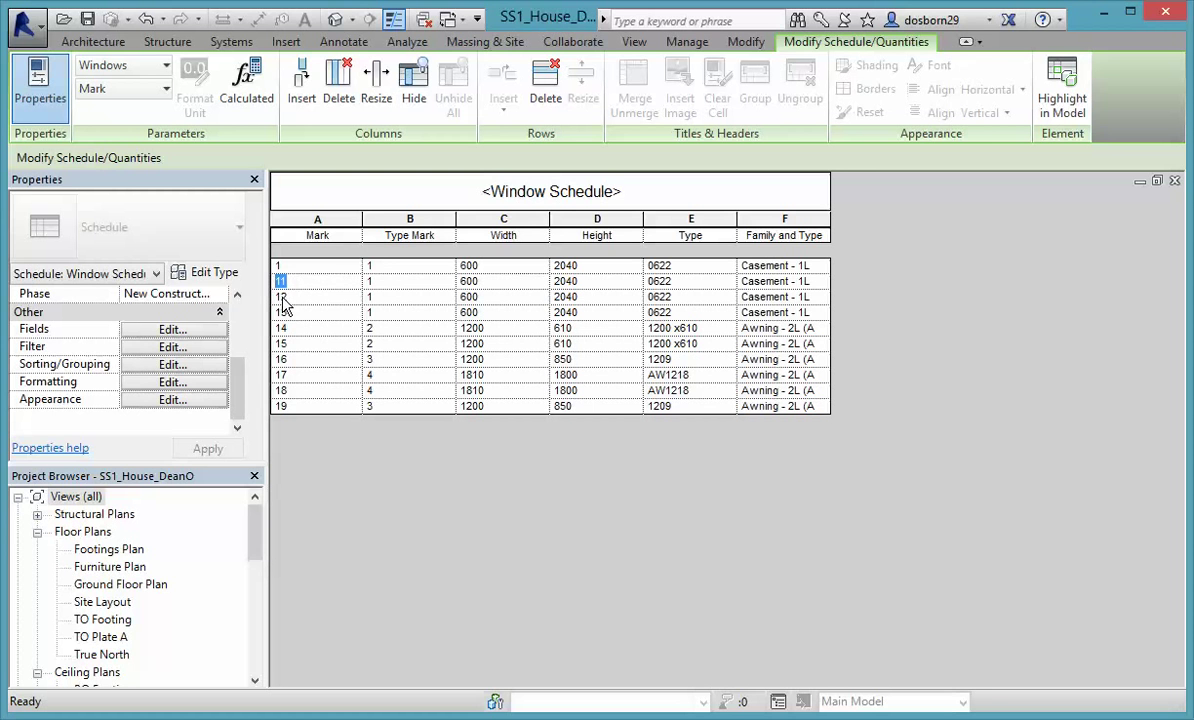
{"action": "type", "text": "2"}
{"action": "left_click_drag", "start_coordinate": [296, 298], "coordinate": [273, 310]}
{"action": "type", "text": "3"}
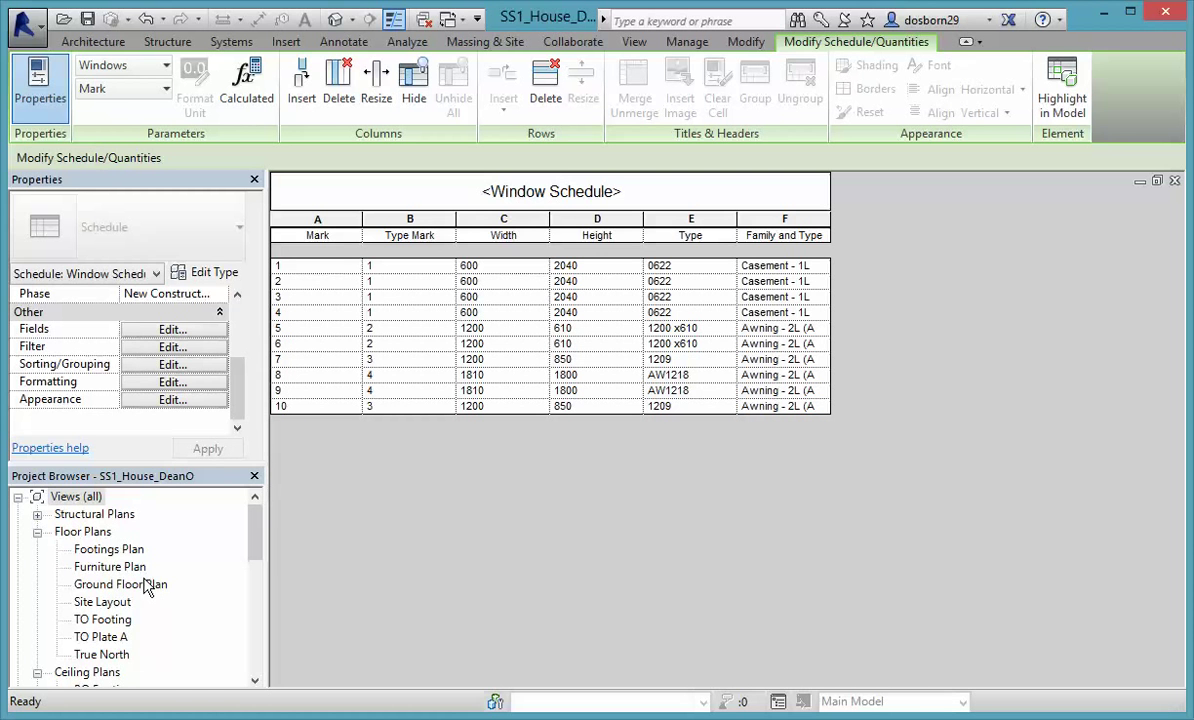
Open the Ground Floor Plan, examine the window tag numbers around the house, and clear the window selection
{"action": "double_click", "coordinate": [148, 586]}
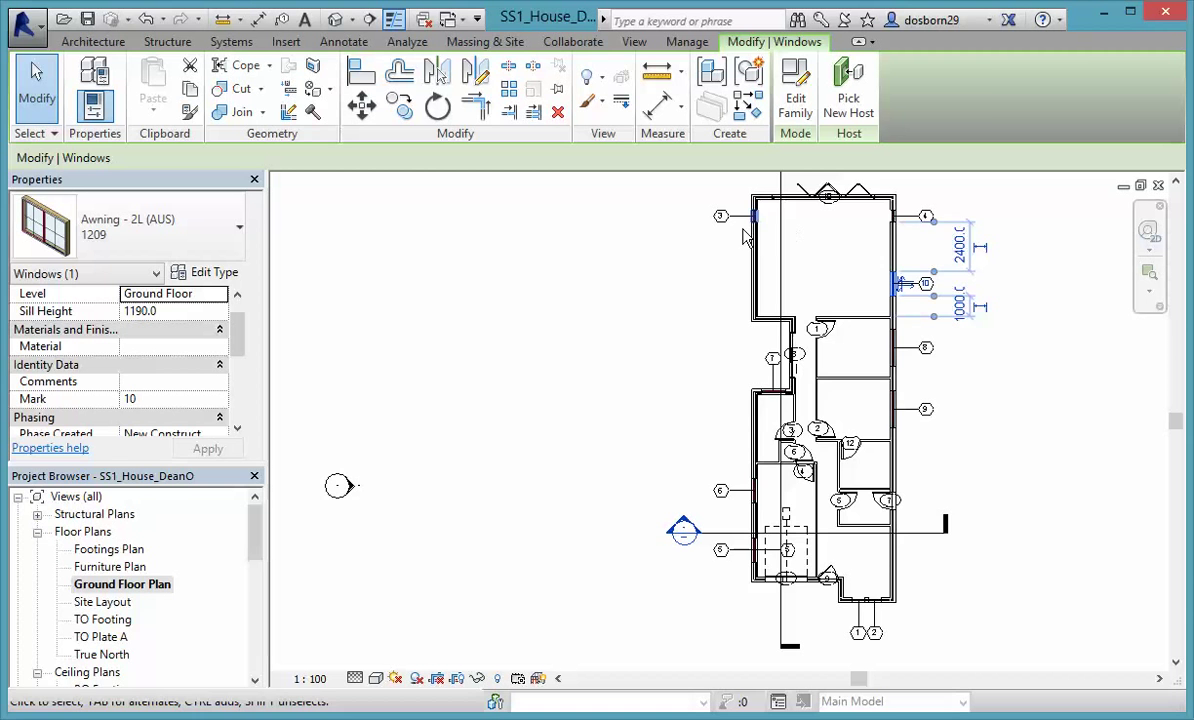
{"action": "scroll", "coordinate": [930, 230], "scroll_direction": "up", "scroll_amount": 2}
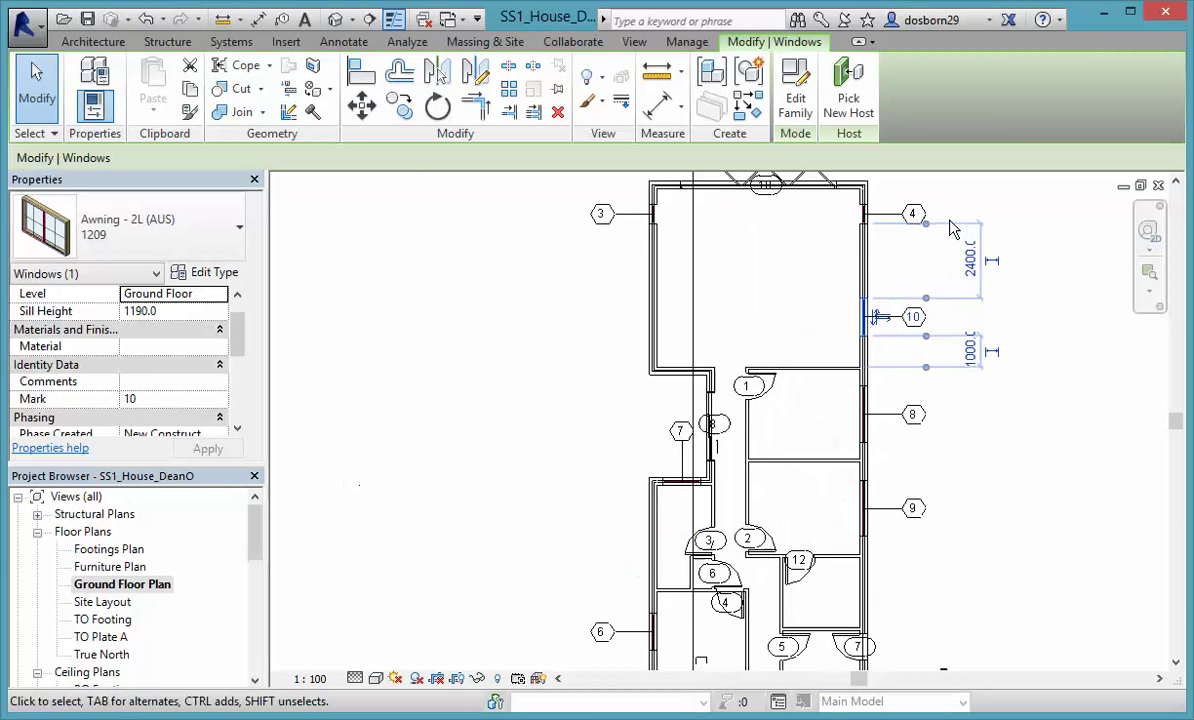
{"action": "scroll", "coordinate": [721, 275], "scroll_direction": "down", "scroll_amount": 2}
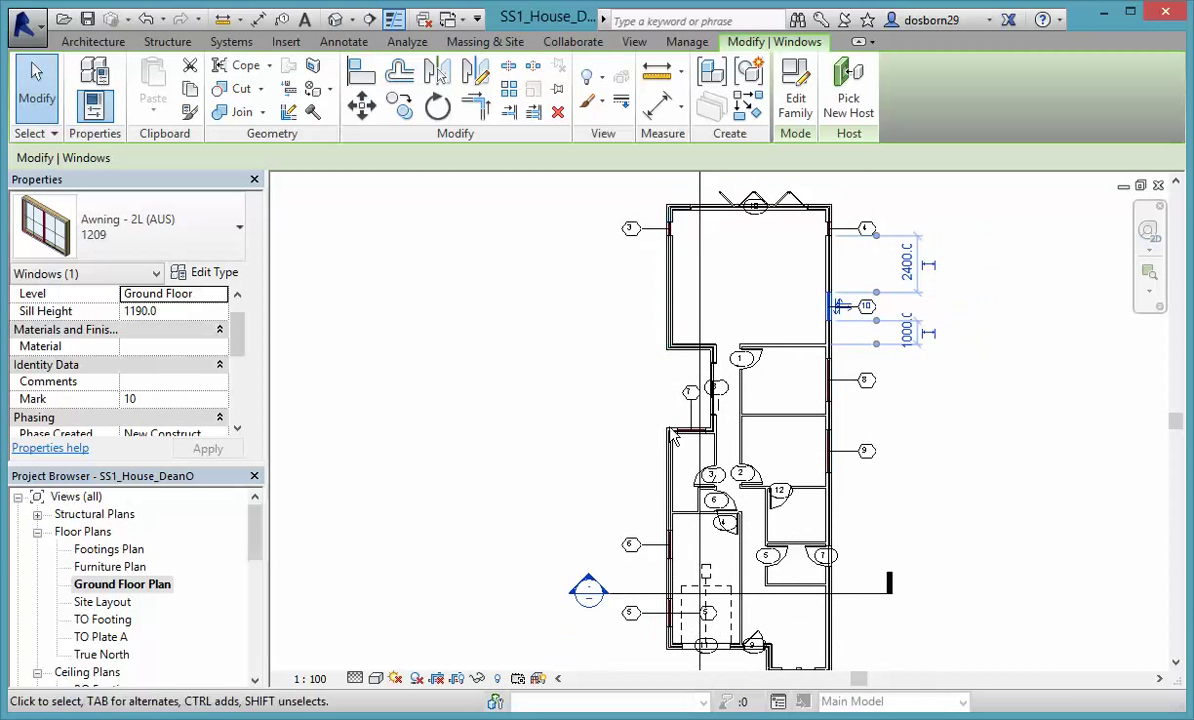
{"action": "scroll", "coordinate": [557, 500], "scroll_direction": "down", "scroll_amount": 1}
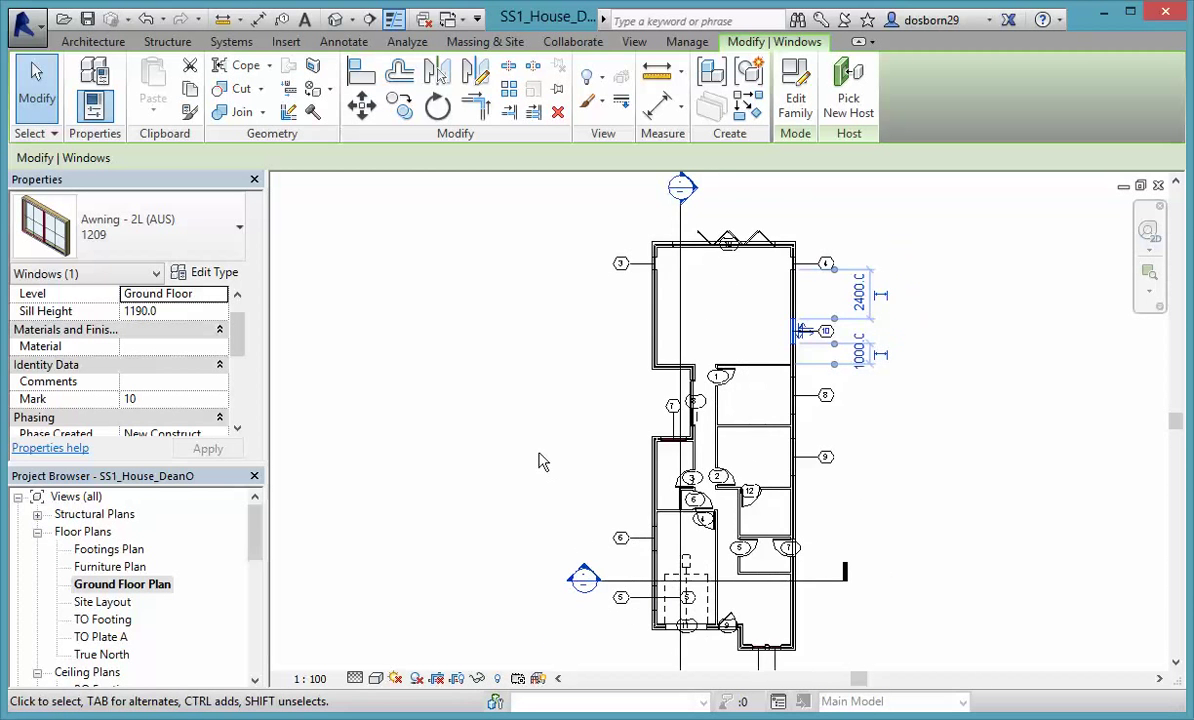
{"action": "middle_click_drag", "start_coordinate": [541, 448], "coordinate": [597, 400]}
{"action": "scroll", "coordinate": [597, 400], "scroll_direction": "down", "scroll_amount": 1}
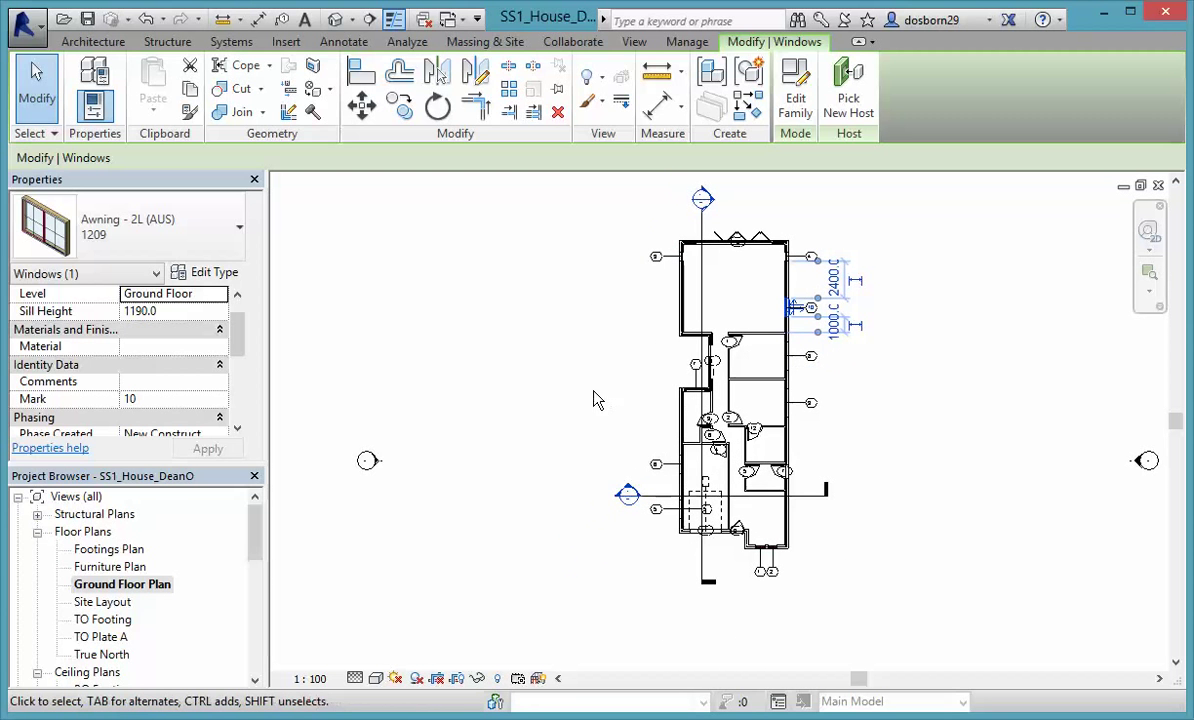
{"action": "left_click", "coordinate": [588, 393]}
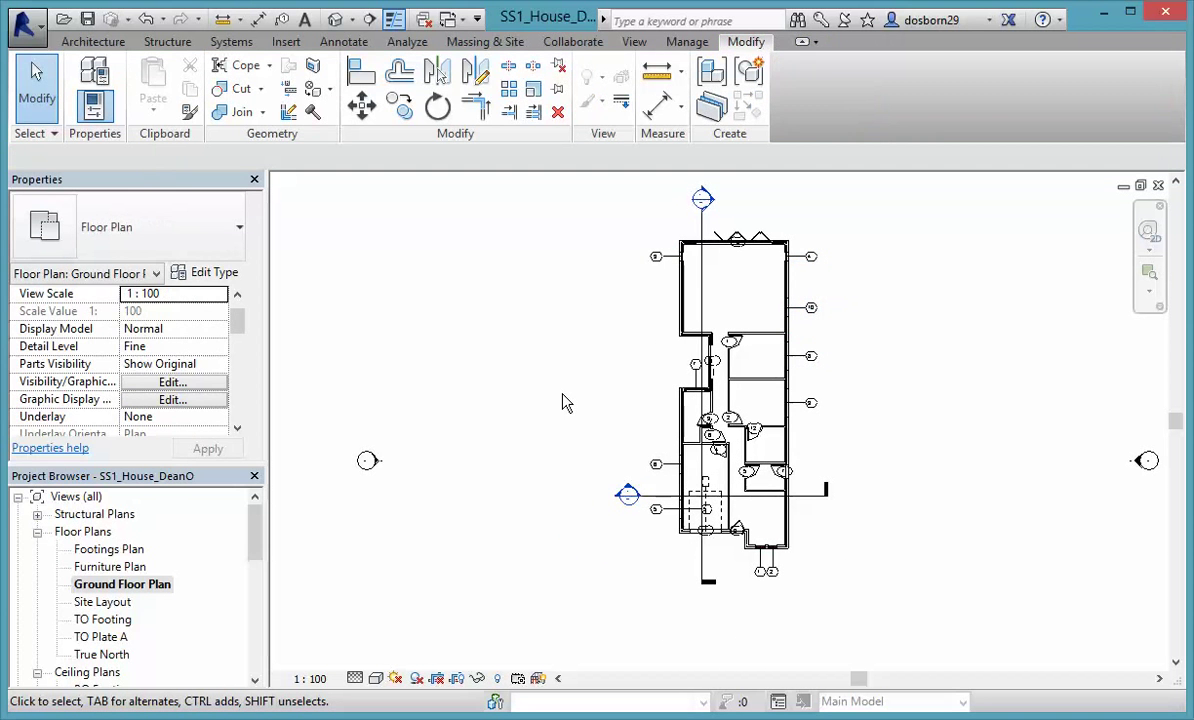